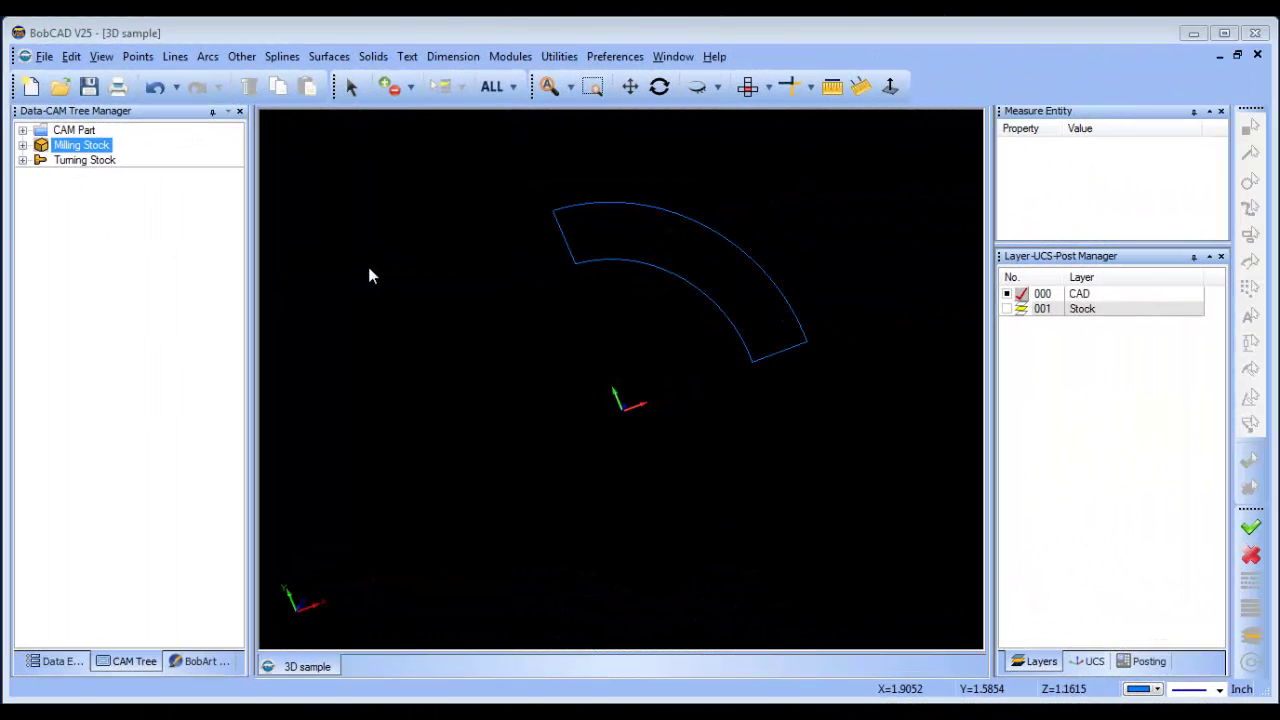
# Add a new layer 002 from the Layer list and make it the active layer
pyautogui.moveTo(649, 434); pyautogui.dragTo(641, 396, button='middle')
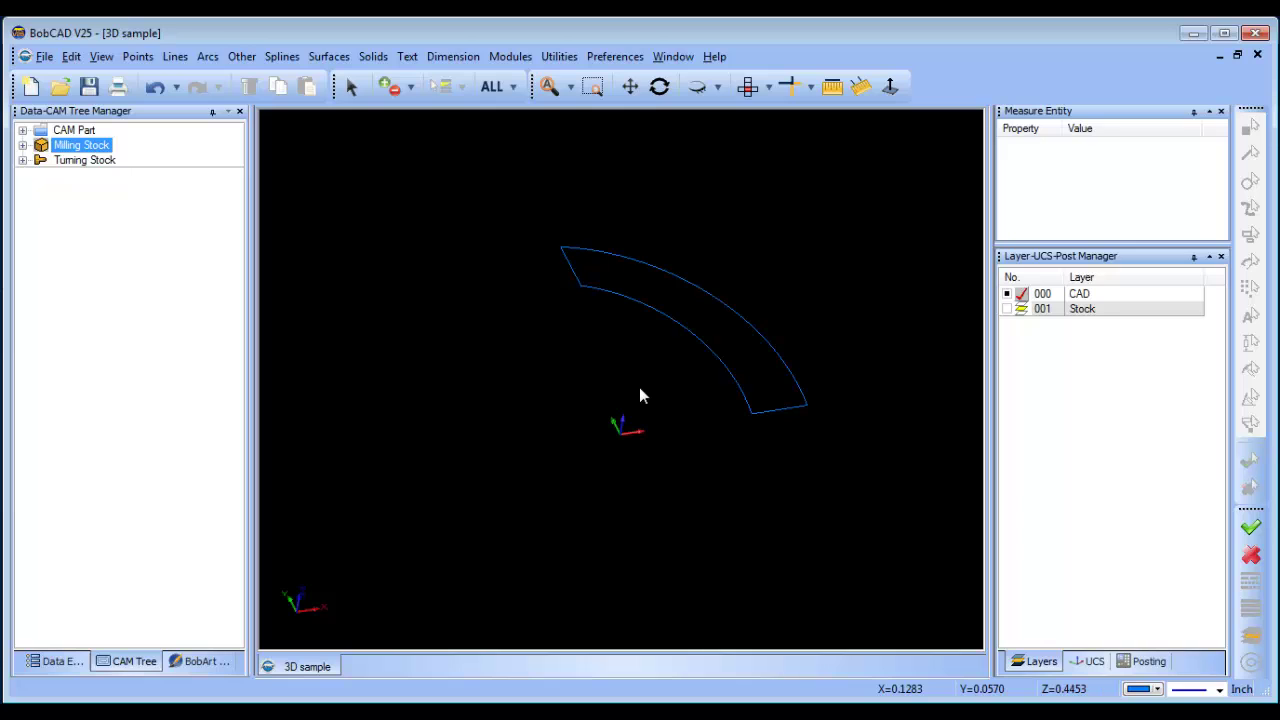
pyautogui.click(747, 86)
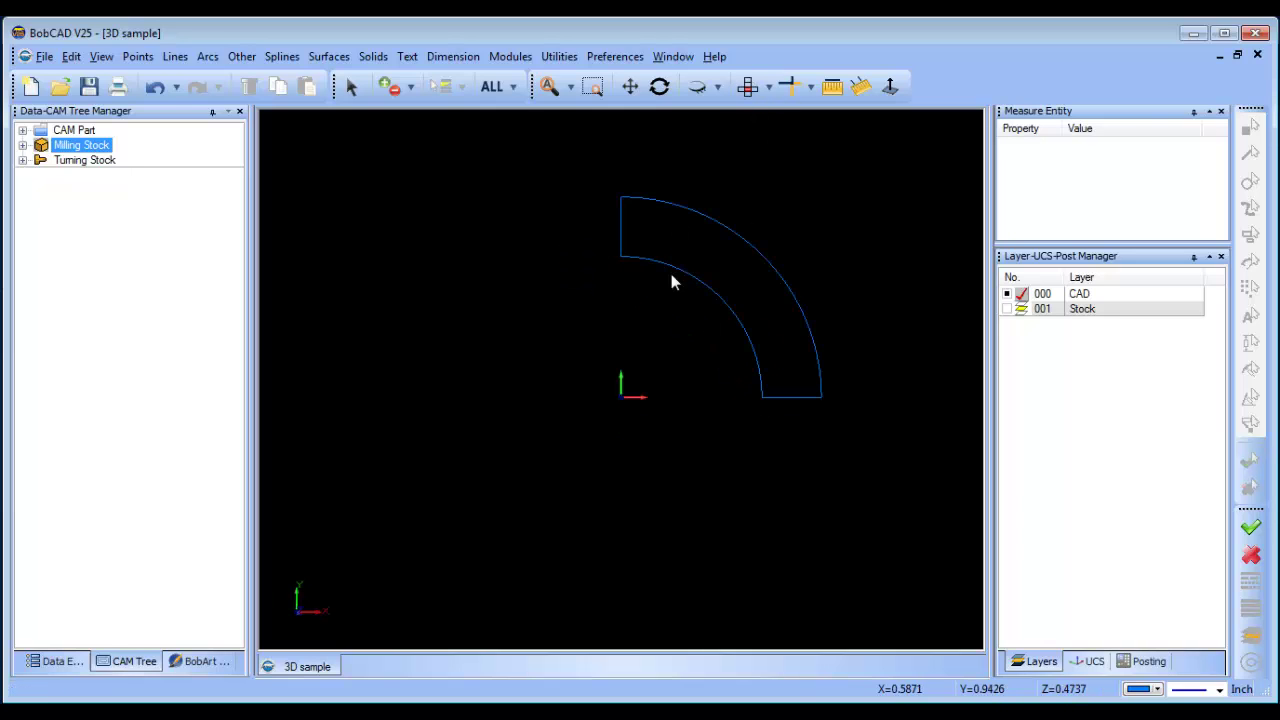
pyautogui.moveTo(777, 520); pyautogui.dragTo(704, 424, button='middle')
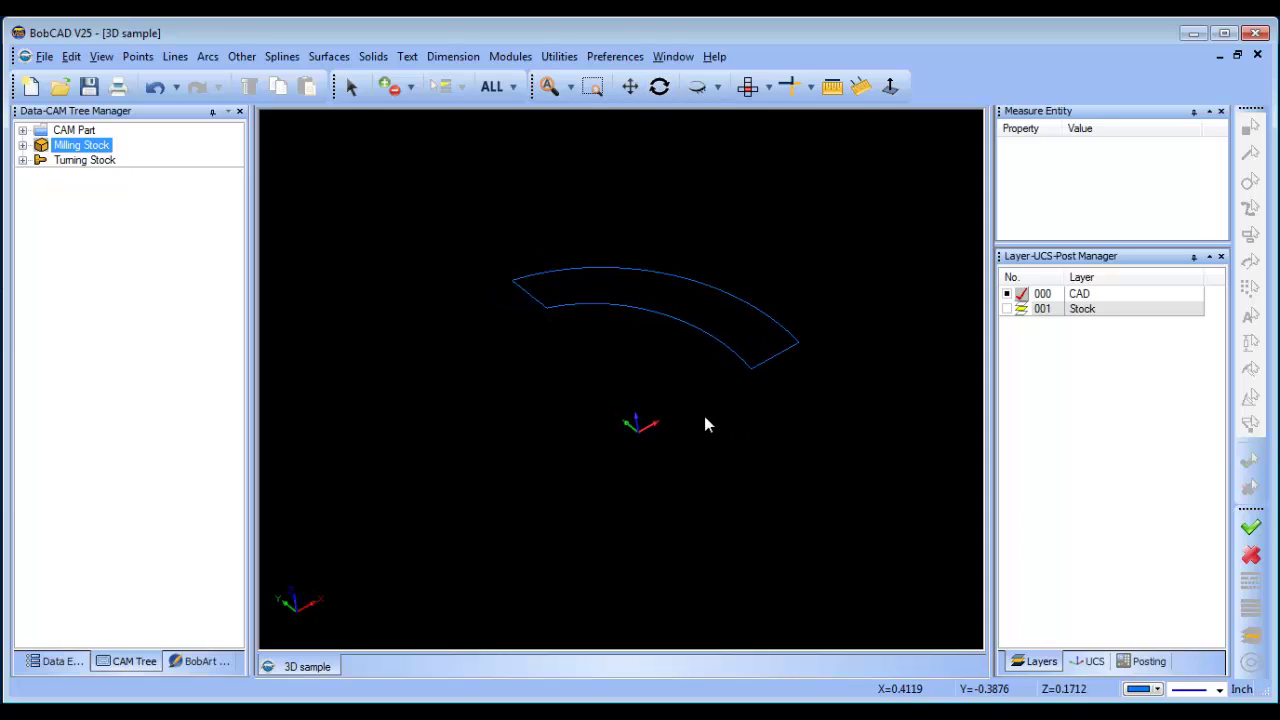
pyautogui.rightClick(1092, 311)
pyautogui.click(1130, 323)
pyautogui.click(1022, 324)
# Return to the flat top view of the arc outline
pyautogui.click(748, 88)
pyautogui.moveTo(762, 299); pyautogui.dragTo(641, 371, button='middle')
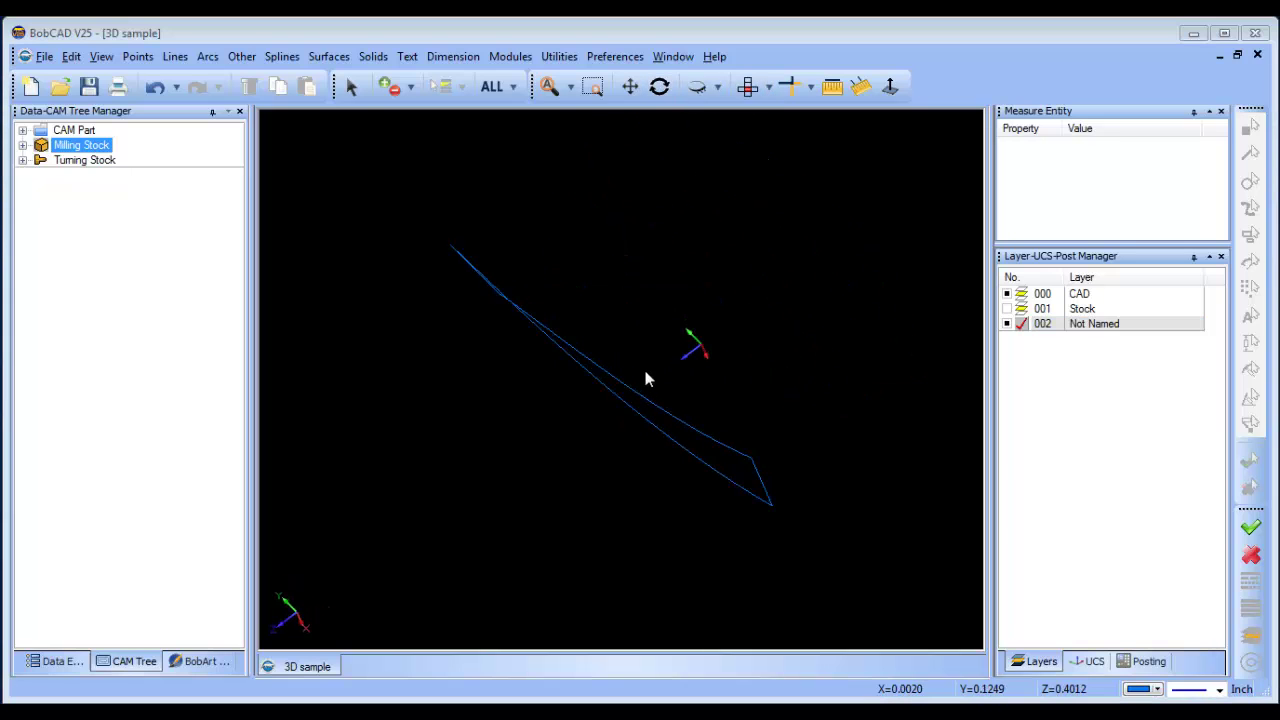
pyautogui.click(760, 88)
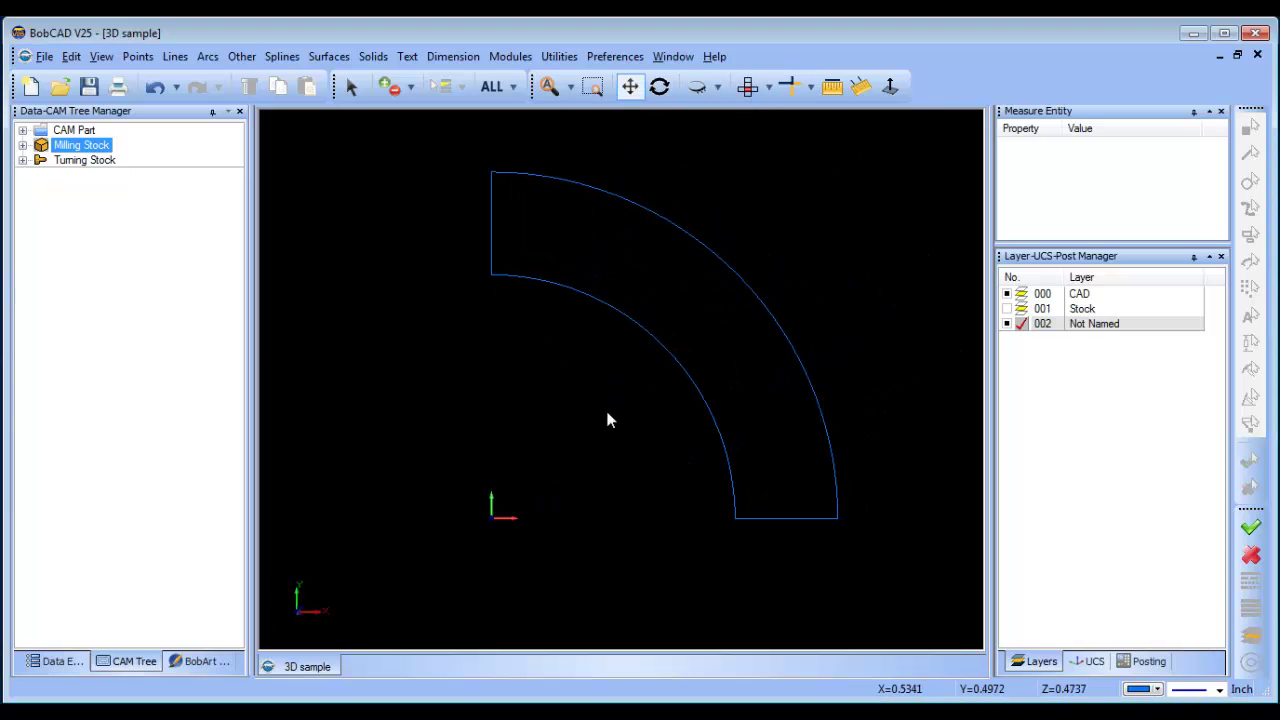
# Start a Skin surface and chain the left and bottom straight ends as its two sections
pyautogui.click(329, 56)
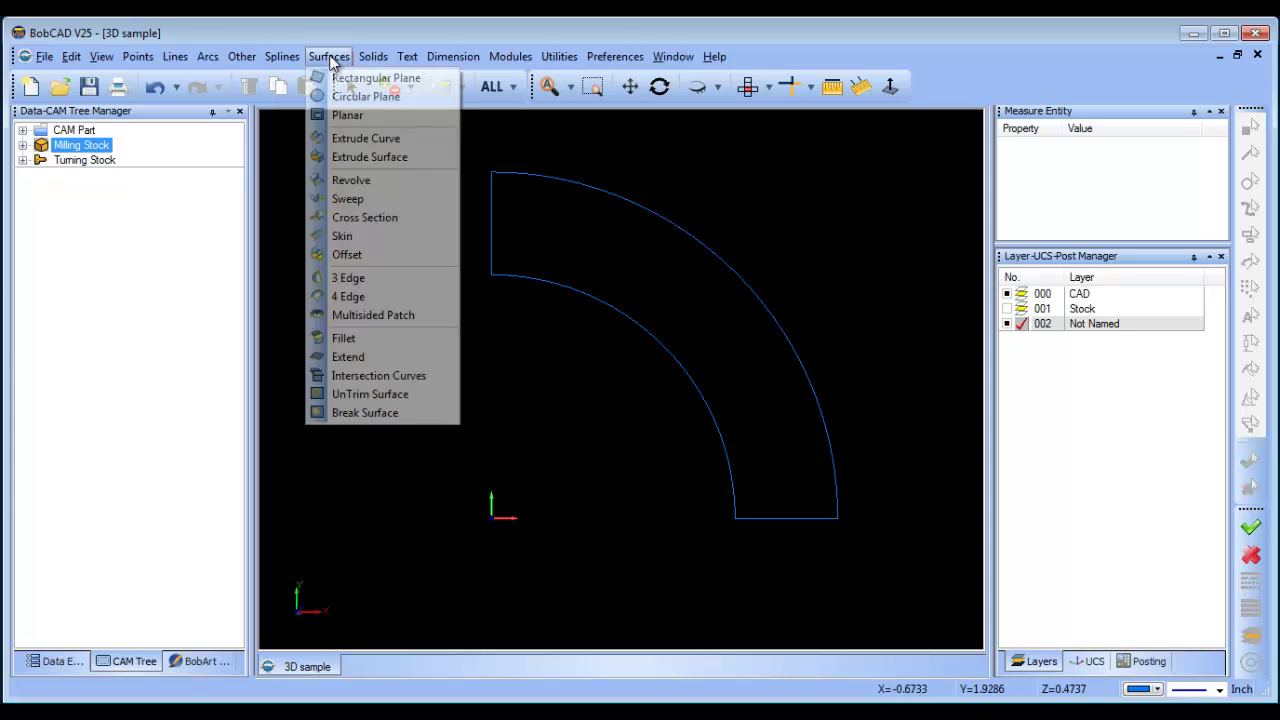
pyautogui.click(410, 242)
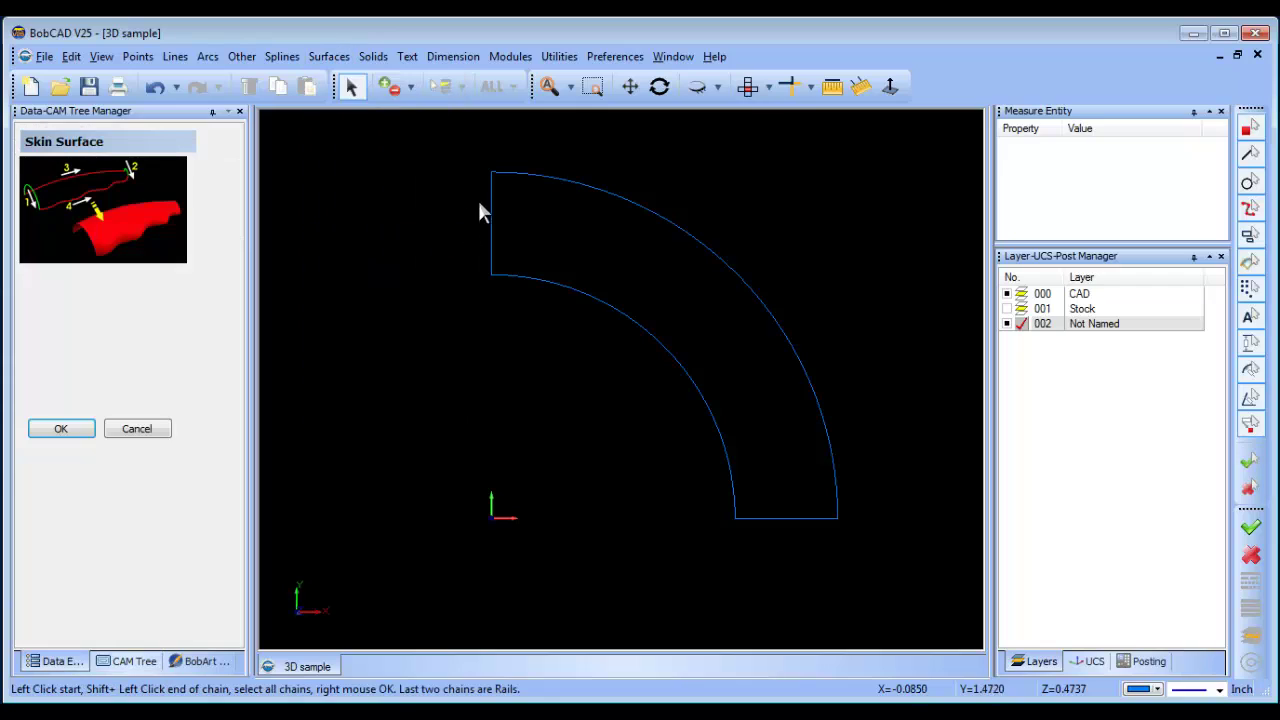
pyautogui.click(490, 197)
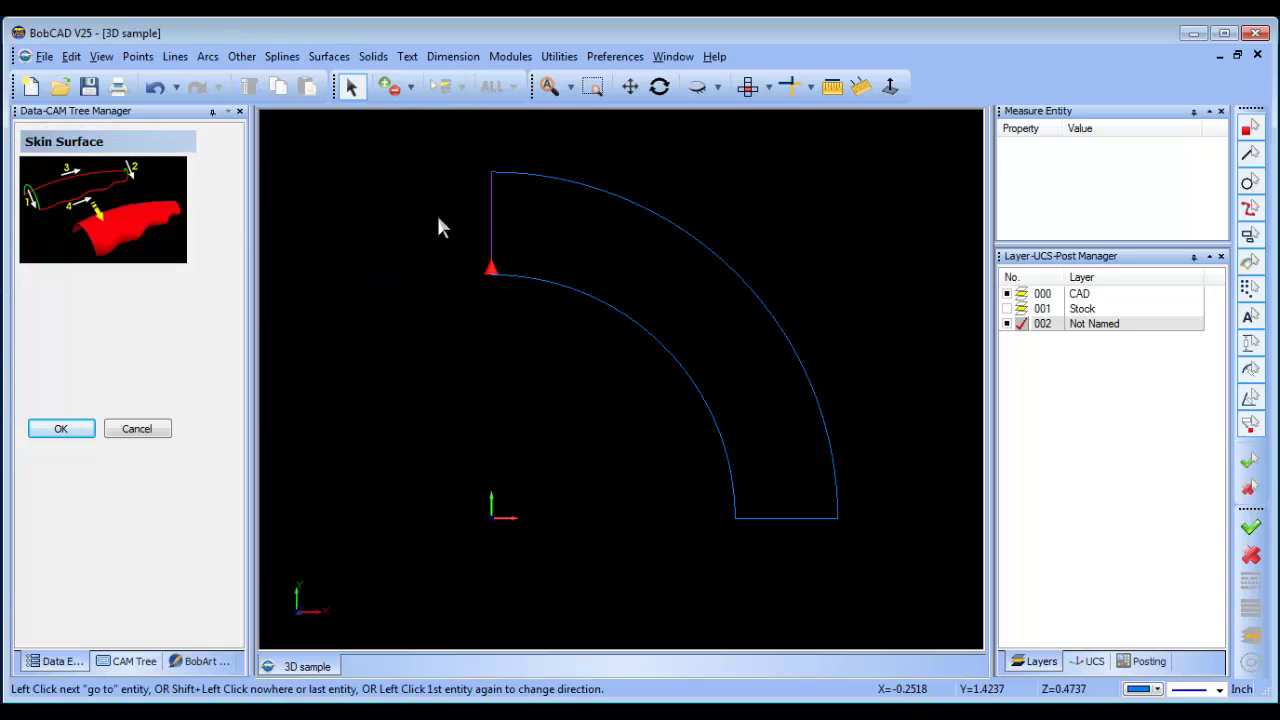
pyautogui.keyDown('shift'); pyautogui.click(483, 291); pyautogui.keyUp('shift')
pyautogui.click(826, 524)
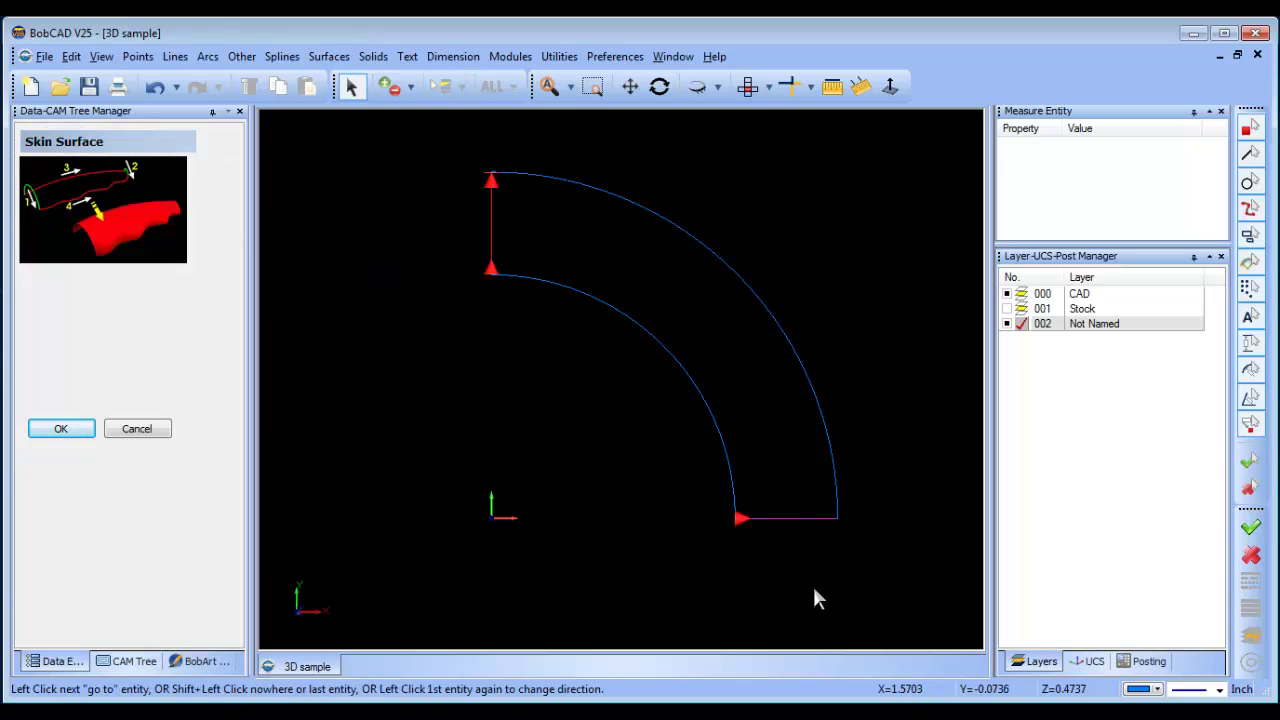
pyautogui.keyDown('shift'); pyautogui.click(812, 590); pyautogui.keyUp('shift')
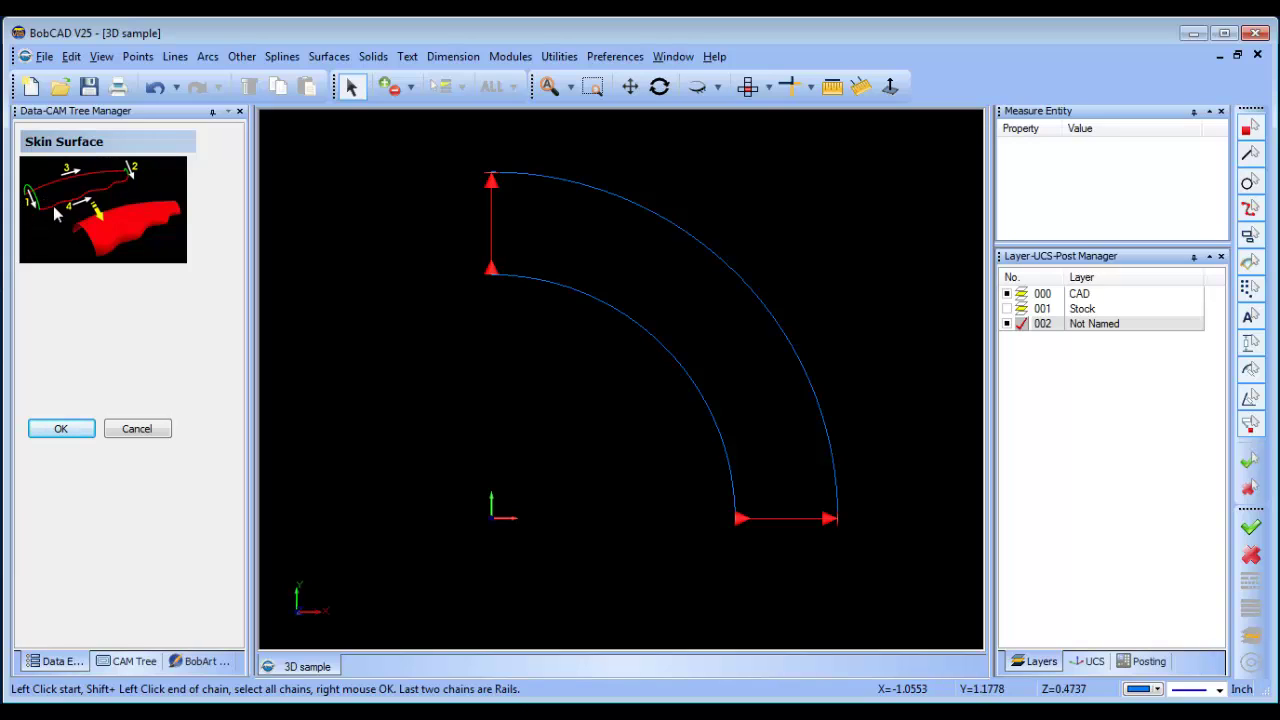
# Chain the inner arc and the outer arc as the skin's two rails
pyautogui.scroll(5, 742, 515)
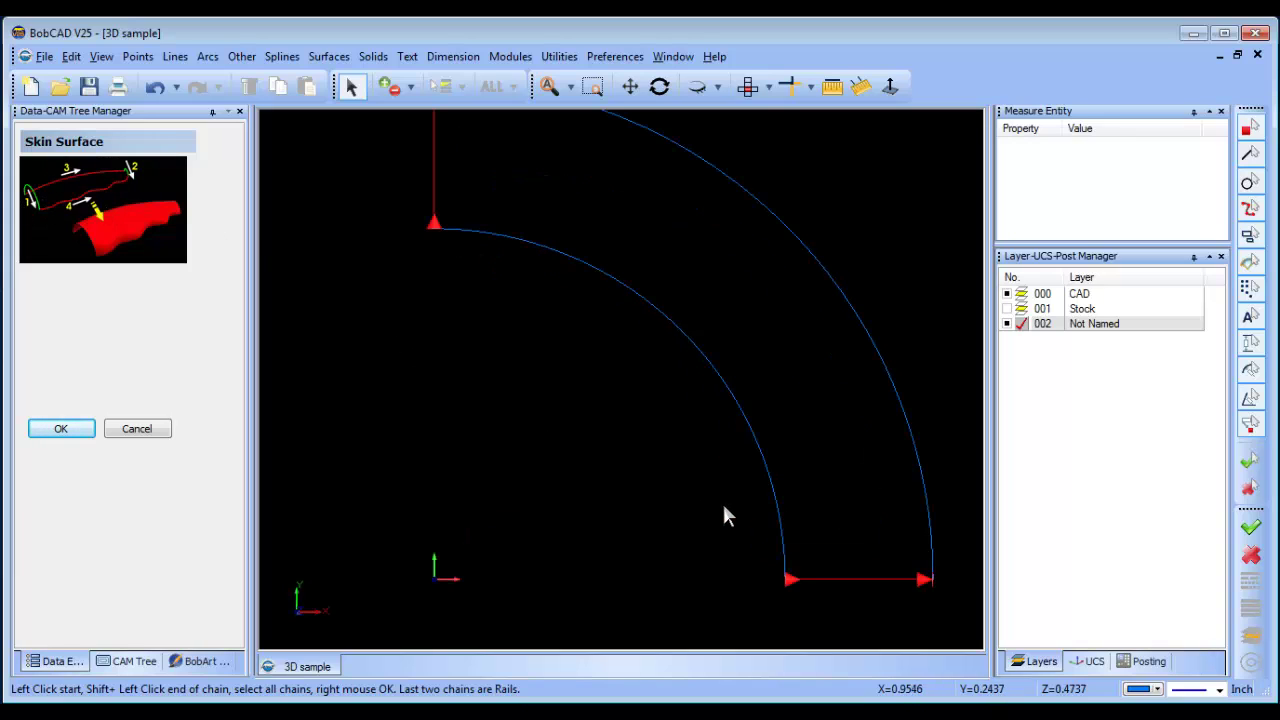
pyautogui.moveTo(643, 455); pyautogui.dragTo(503, 365, button='middle')
pyautogui.click(698, 468)
pyautogui.scroll(2, 503, 365)
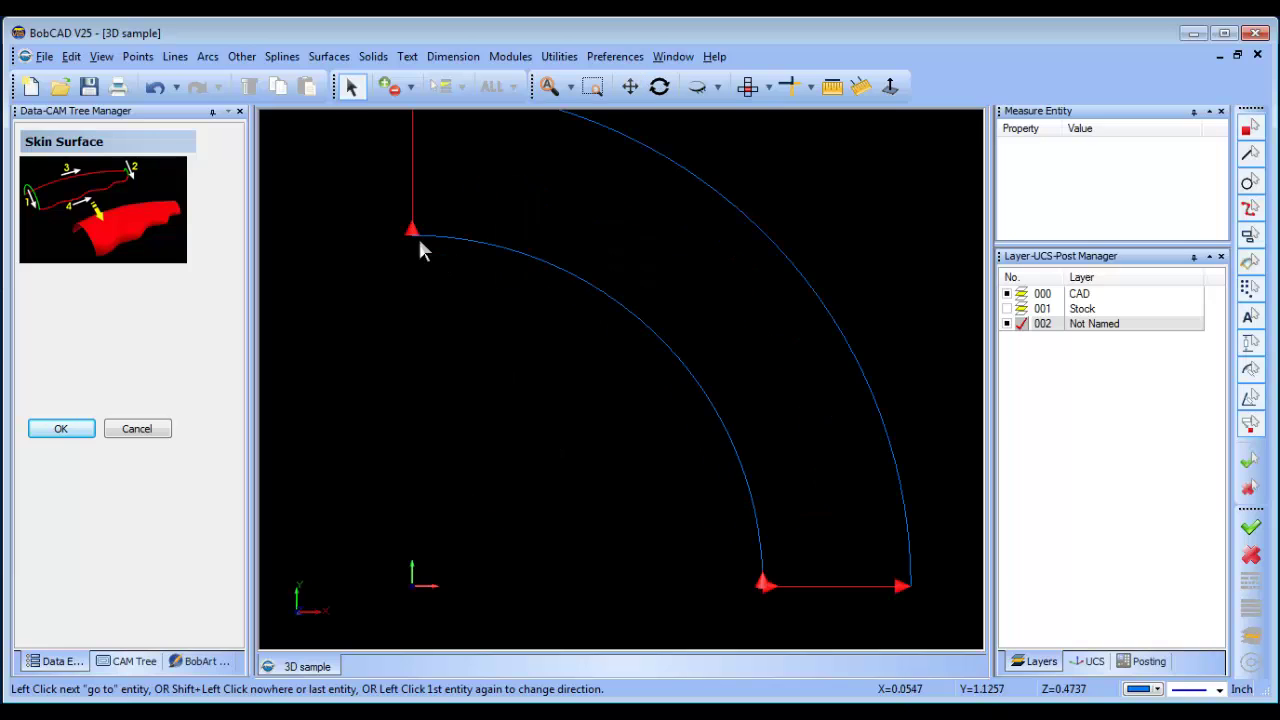
pyautogui.scroll(2, 433, 287)
pyautogui.moveTo(433, 288); pyautogui.dragTo(563, 429, button='middle')
pyautogui.scroll(2, 393, 283)
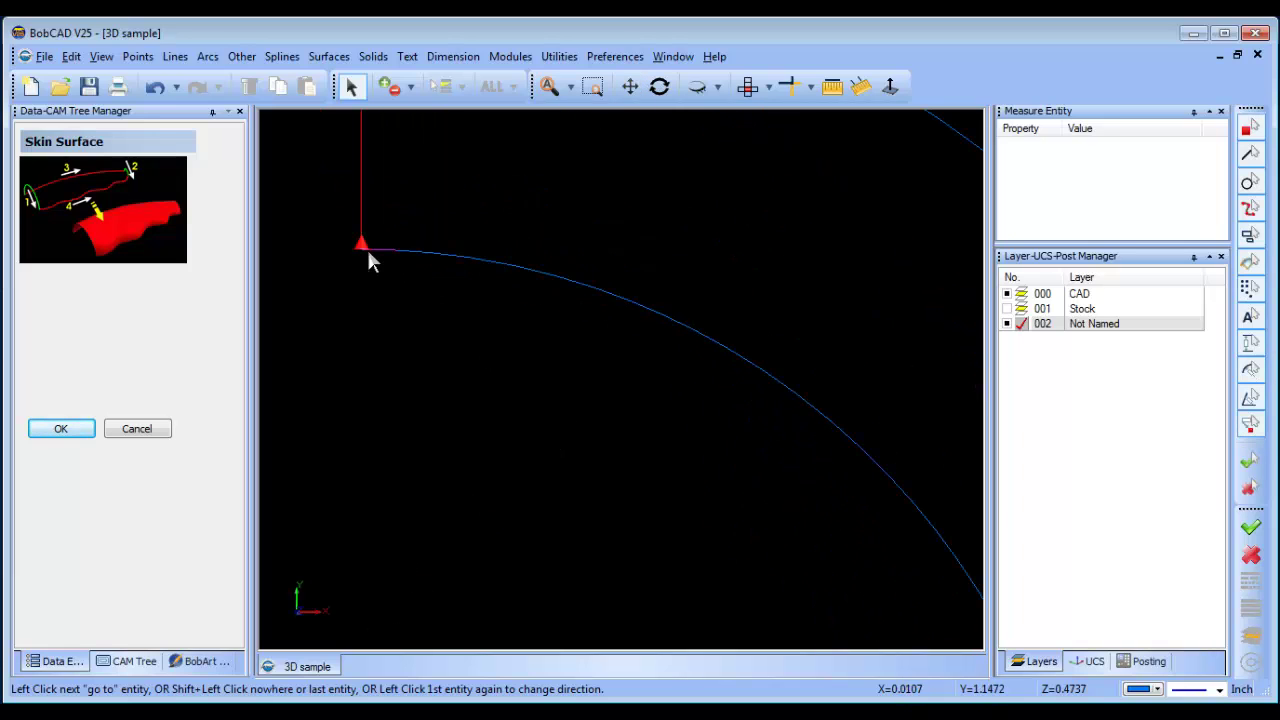
pyautogui.click(367, 253)
pyautogui.scroll(-3, 460, 360)
pyautogui.scroll(5, 537, 408)
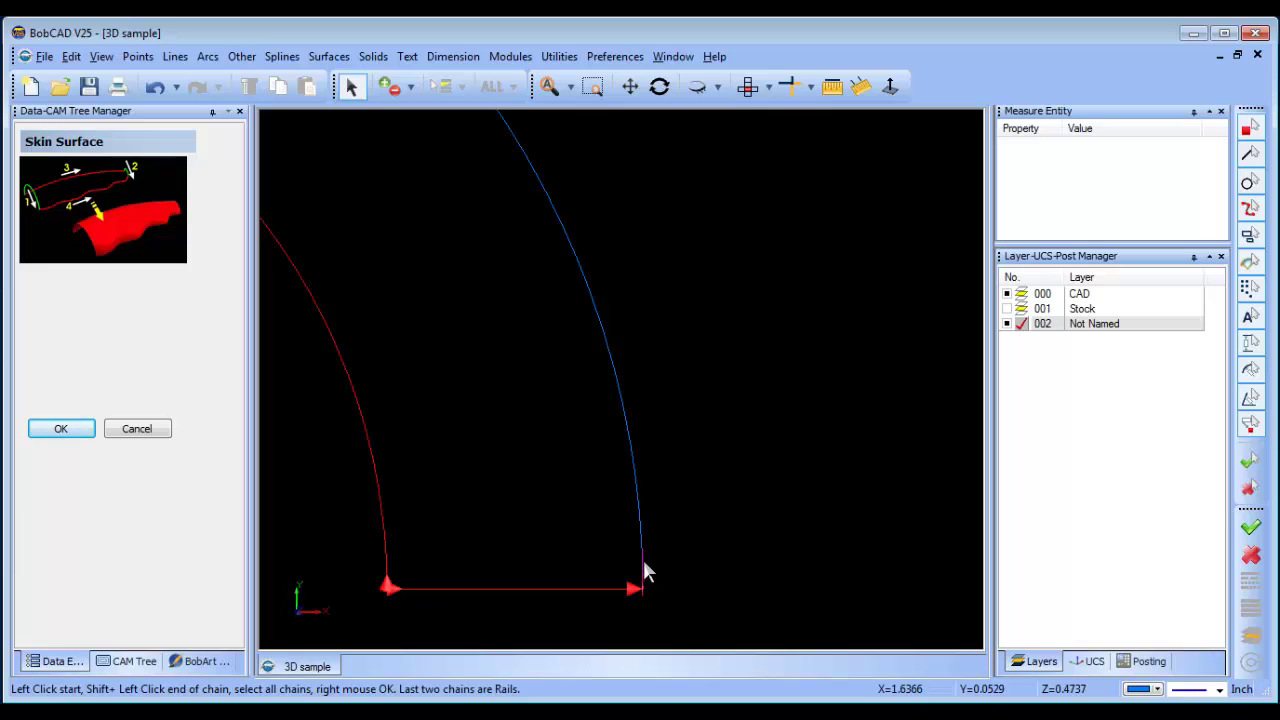
pyautogui.click(643, 560)
pyautogui.scroll(-3, 620, 392)
pyautogui.scroll(4, 603, 420)
pyautogui.scroll(3, 601, 420)
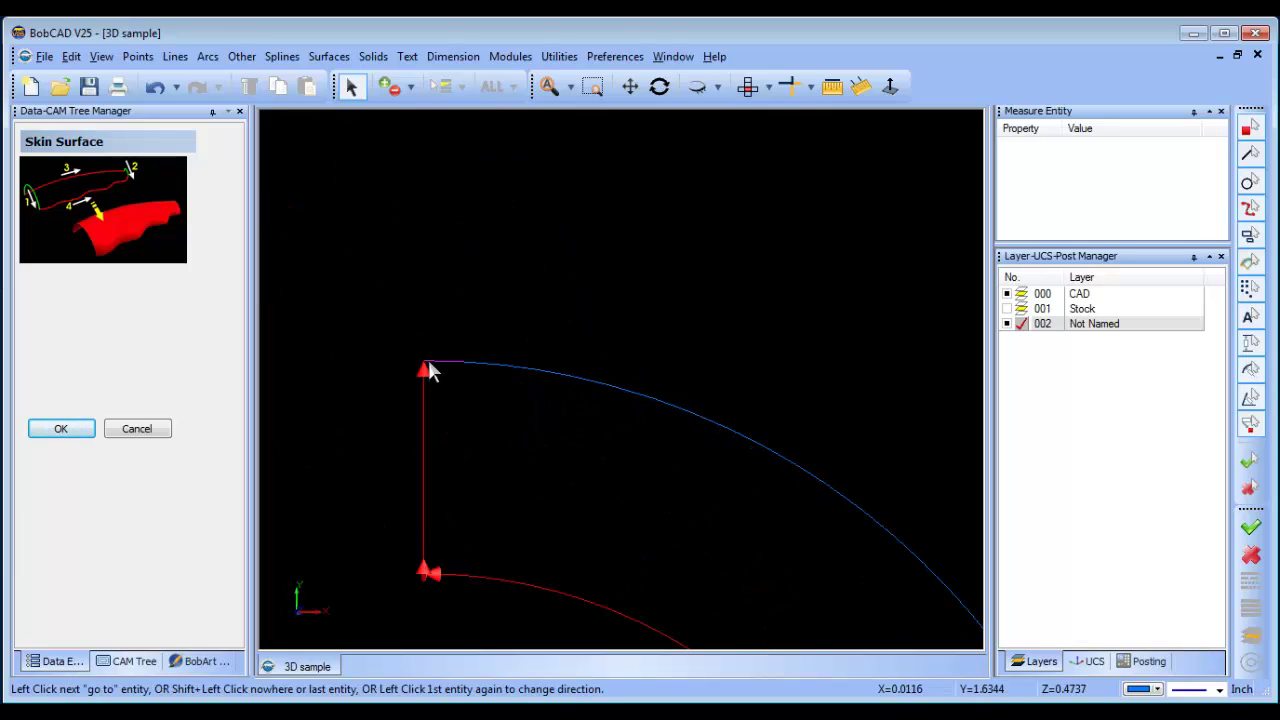
pyautogui.keyDown('shift'); pyautogui.click(427, 366); pyautogui.keyUp('shift')
# Build the skin surface, view it in tilted 3D, and end the Skin command
pyautogui.rightClick(556, 266)
pyautogui.click(580, 270)
pyautogui.scroll(-2, 643, 330)
pyautogui.scroll(1, 663, 450)
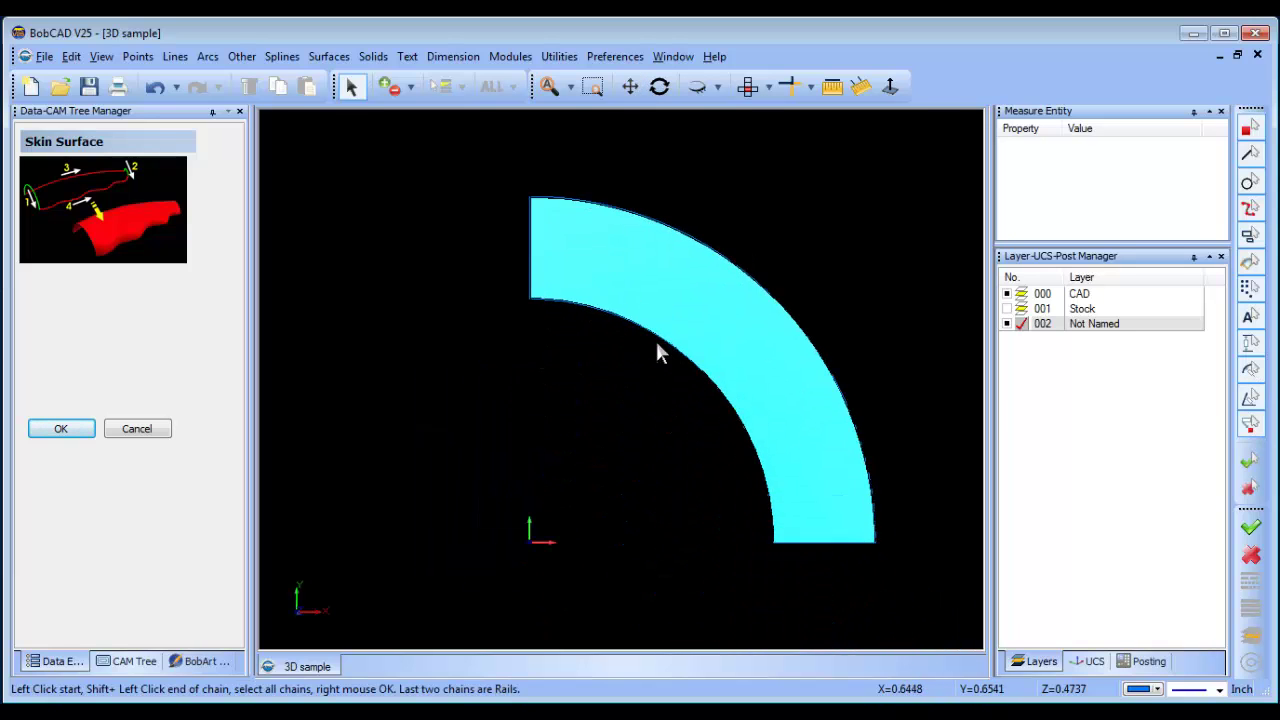
pyautogui.click(659, 86)
pyautogui.moveTo(703, 409); pyautogui.dragTo(681, 214)
pyautogui.rightClick(681, 214)
pyautogui.click(715, 228)
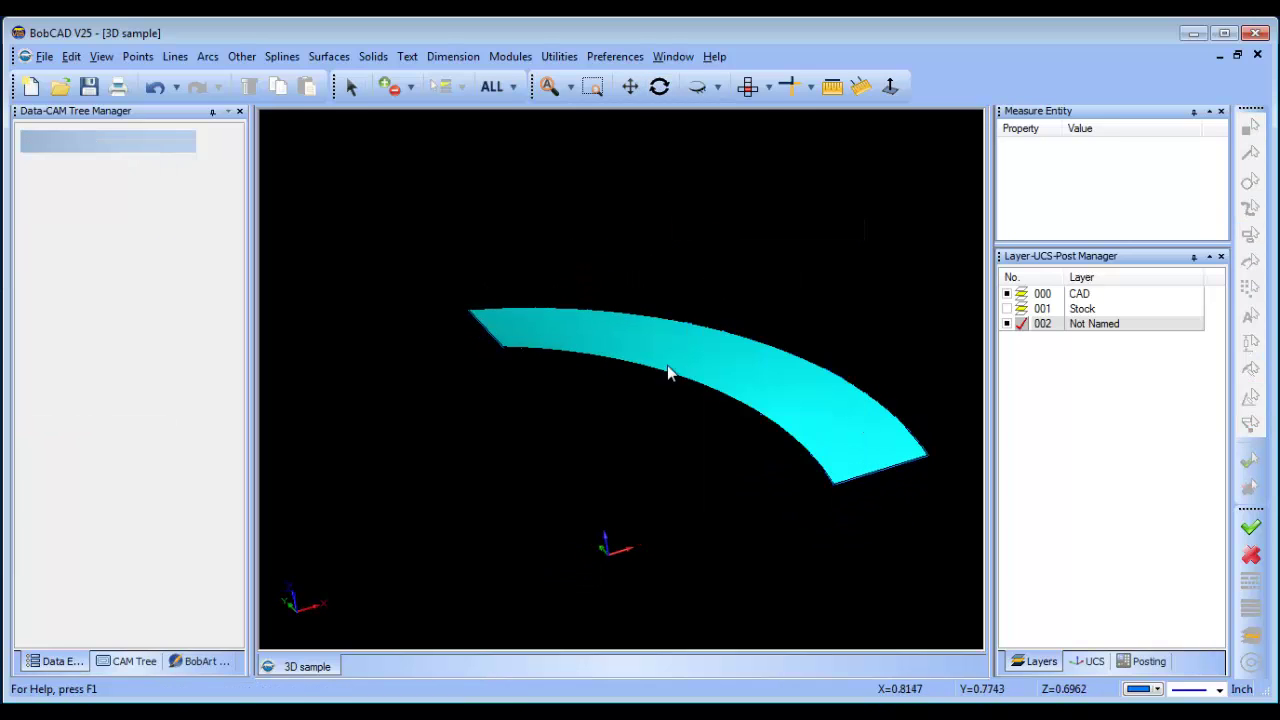
# Add a new layer 003 below layer 002
pyautogui.moveTo(702, 264); pyautogui.dragTo(668, 461)
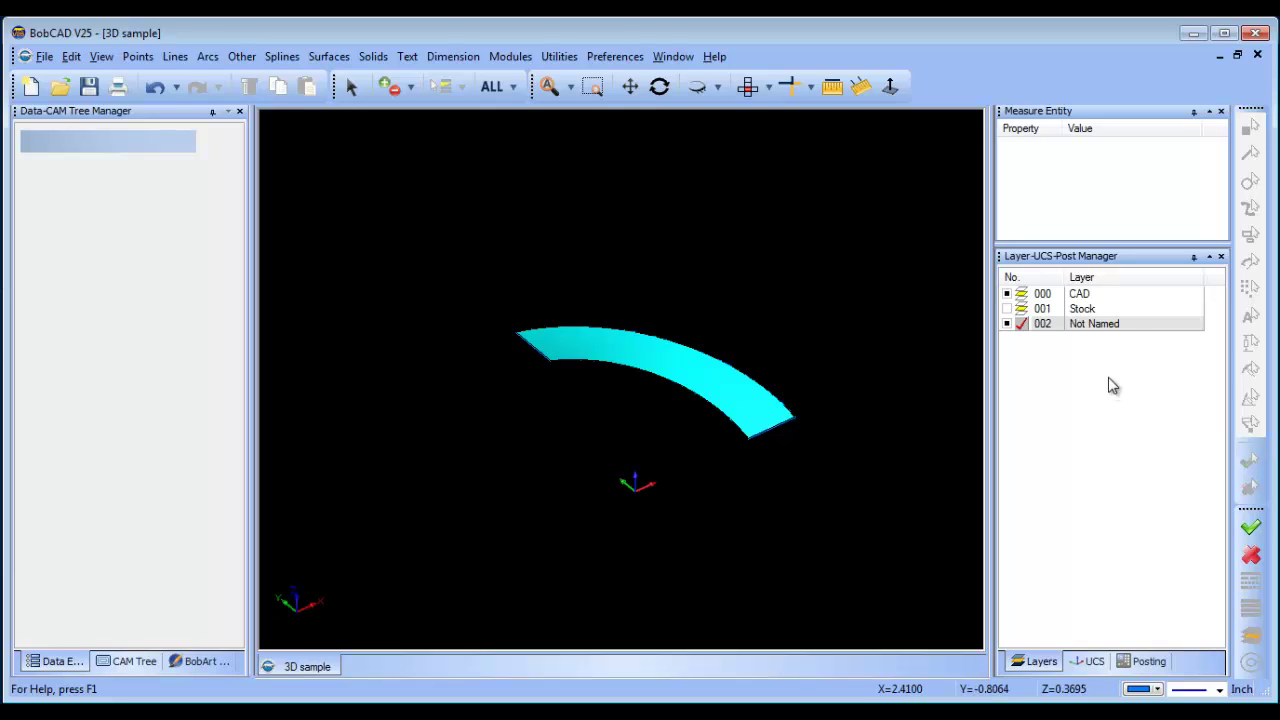
pyautogui.rightClick(1093, 333)
pyautogui.click(1110, 343)
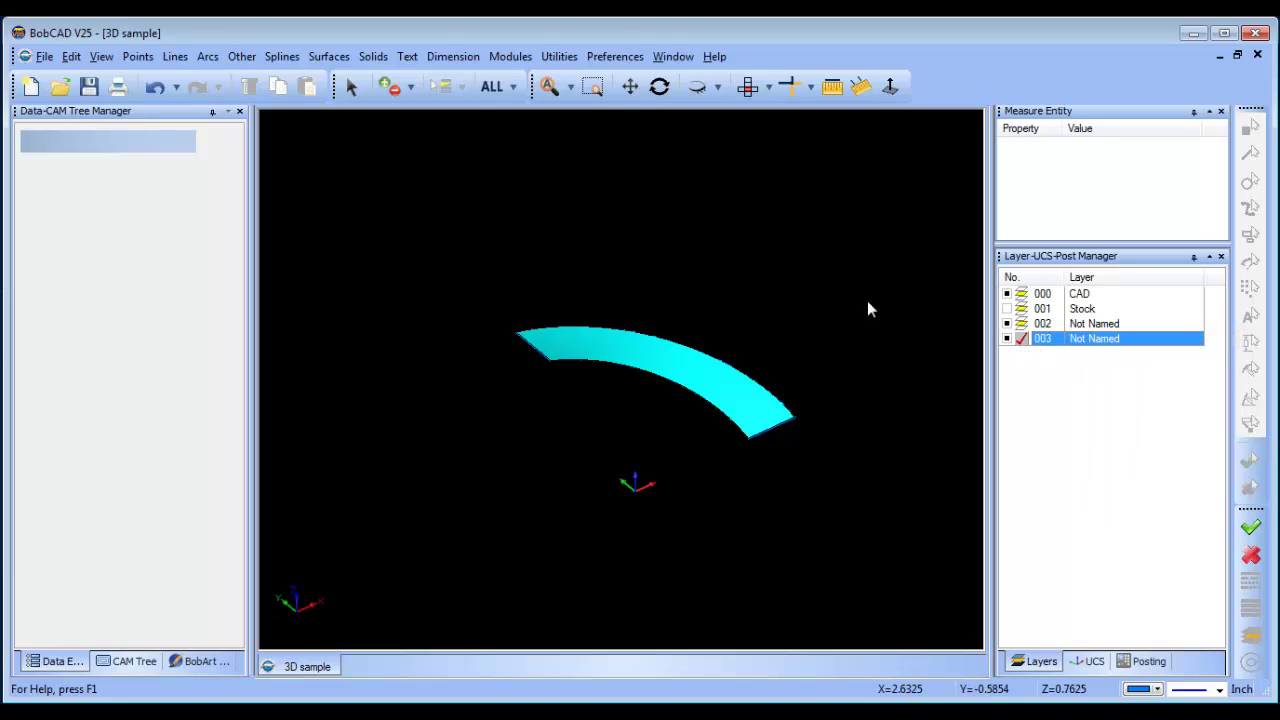
# Rotate the quarter-ring surface 90° about Z from origin 0,0,0, making 3 copies
pyautogui.click(558, 55)
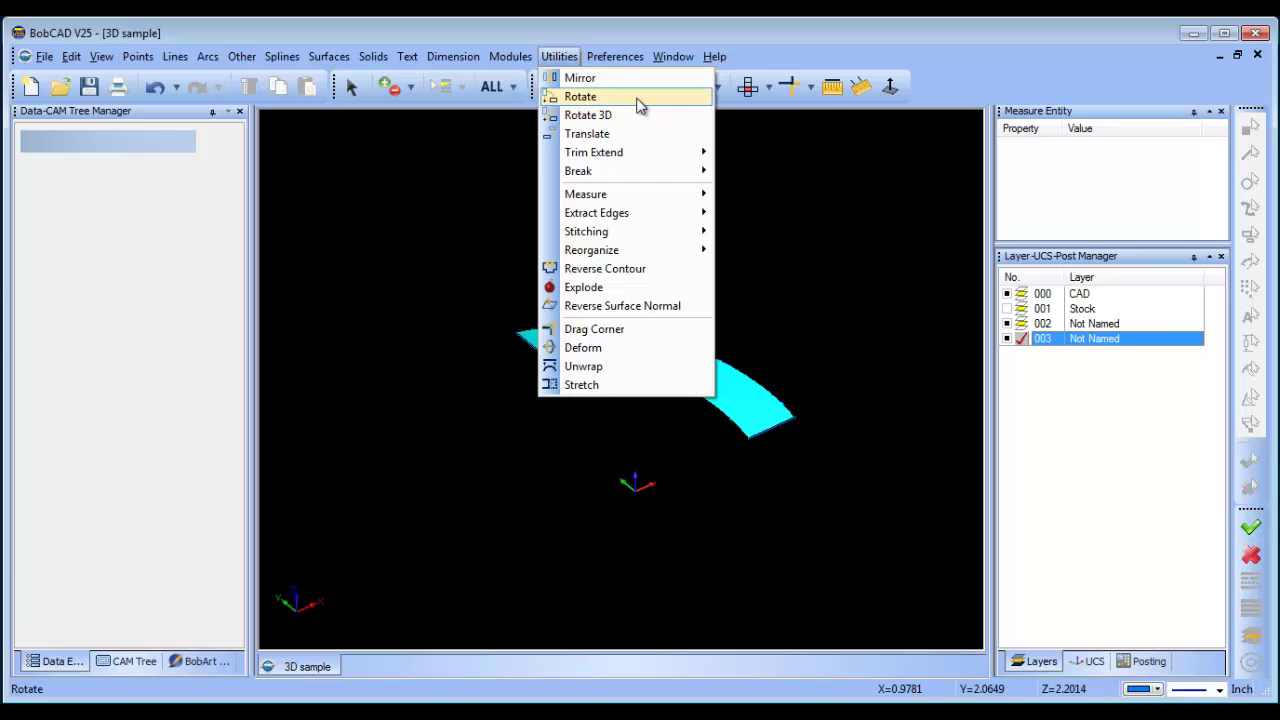
pyautogui.click(638, 97)
pyautogui.moveTo(120, 244); pyautogui.dragTo(29, 239)
pyautogui.write('90')
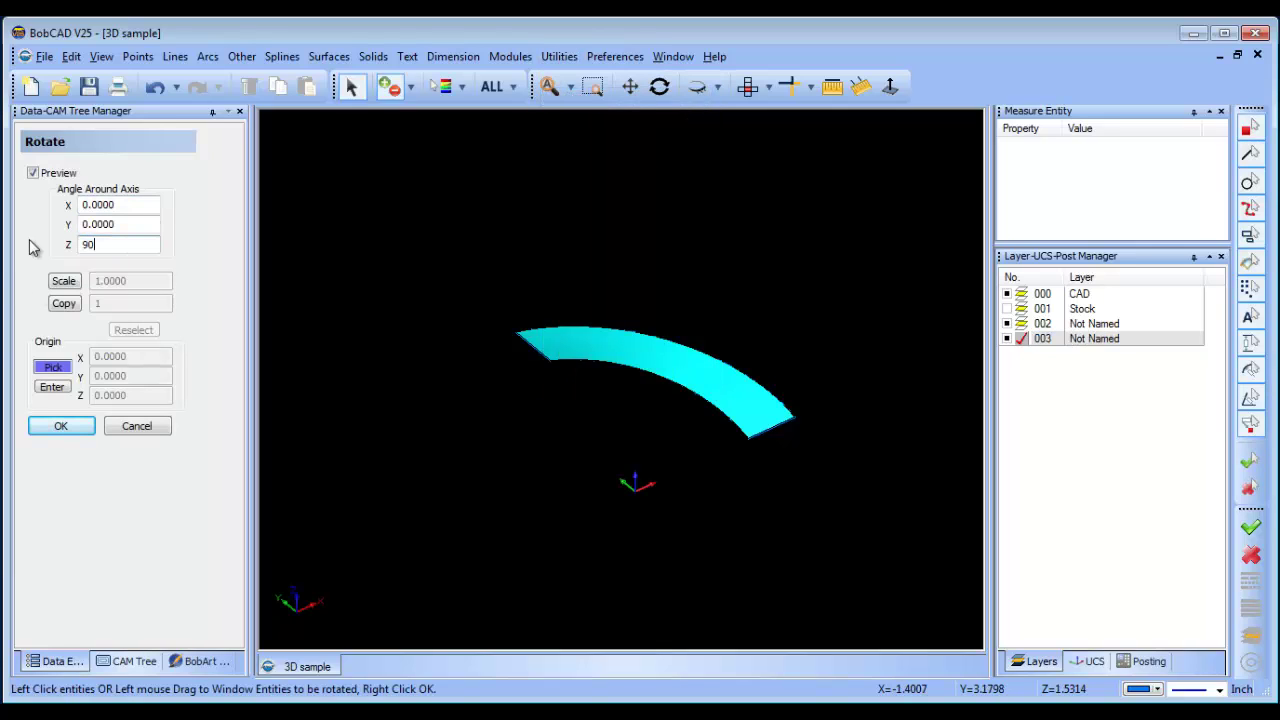
pyautogui.click(80, 309)
pyautogui.doubleClick(86, 302)
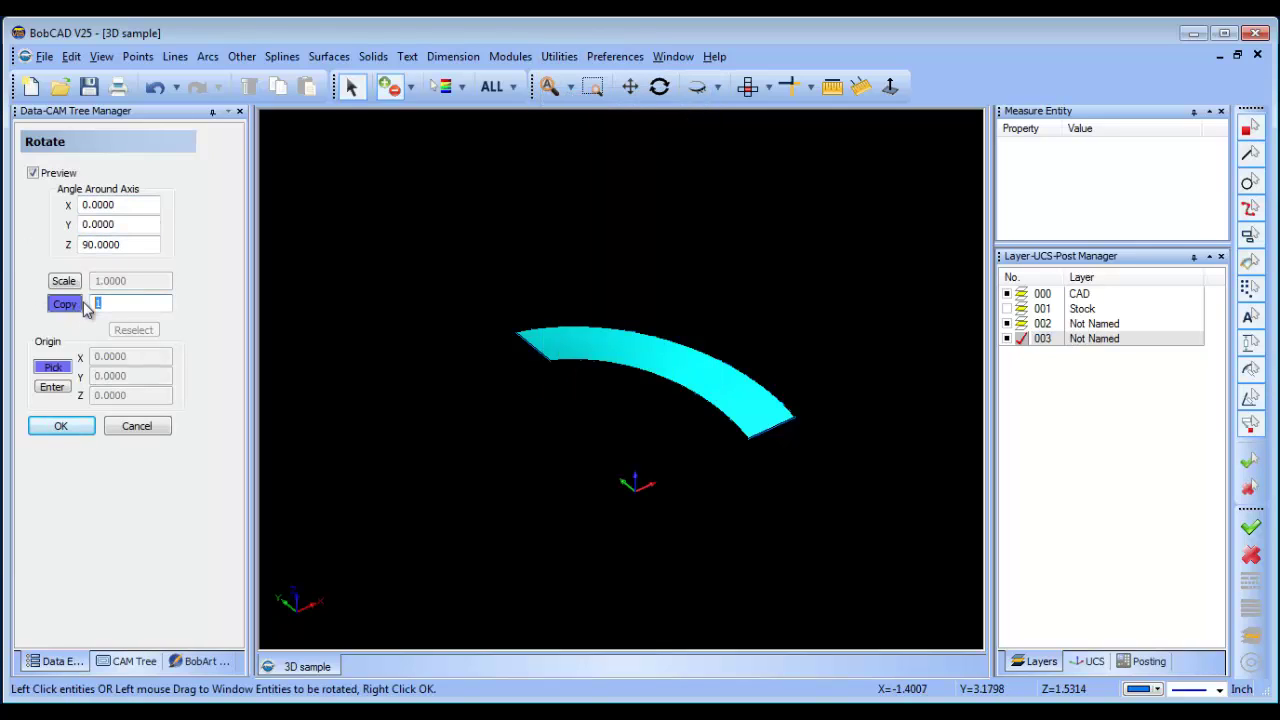
pyautogui.write('3')
pyautogui.click(52, 387)
pyautogui.click(645, 350)
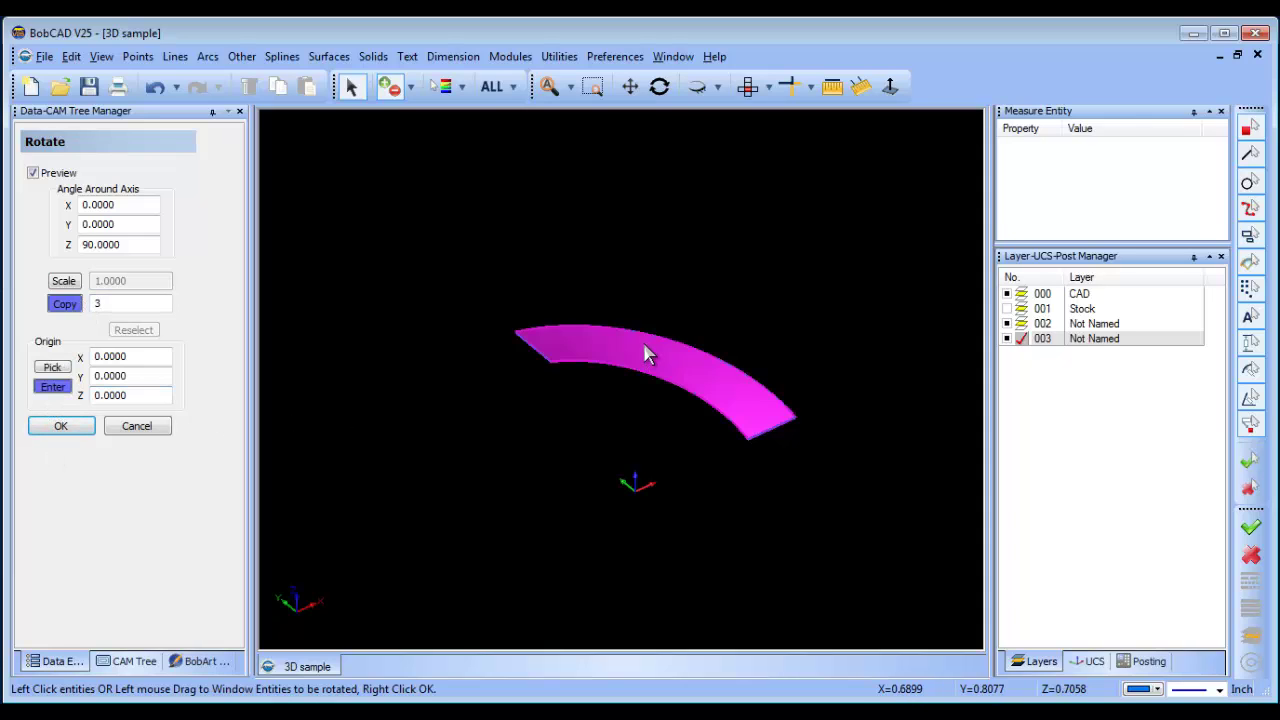
pyautogui.rightClick(605, 229)
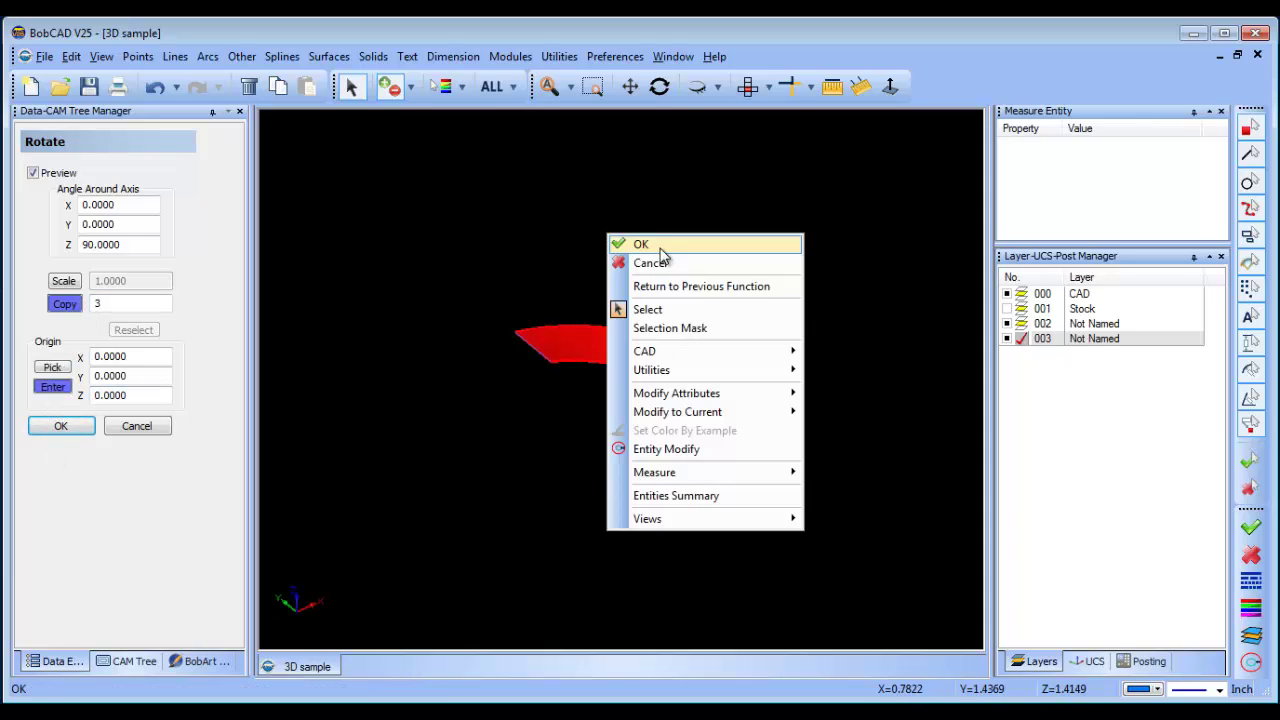
pyautogui.click(632, 244)
pyautogui.click(61, 427)
pyautogui.moveTo(704, 523); pyautogui.dragTo(613, 422, button='middle')
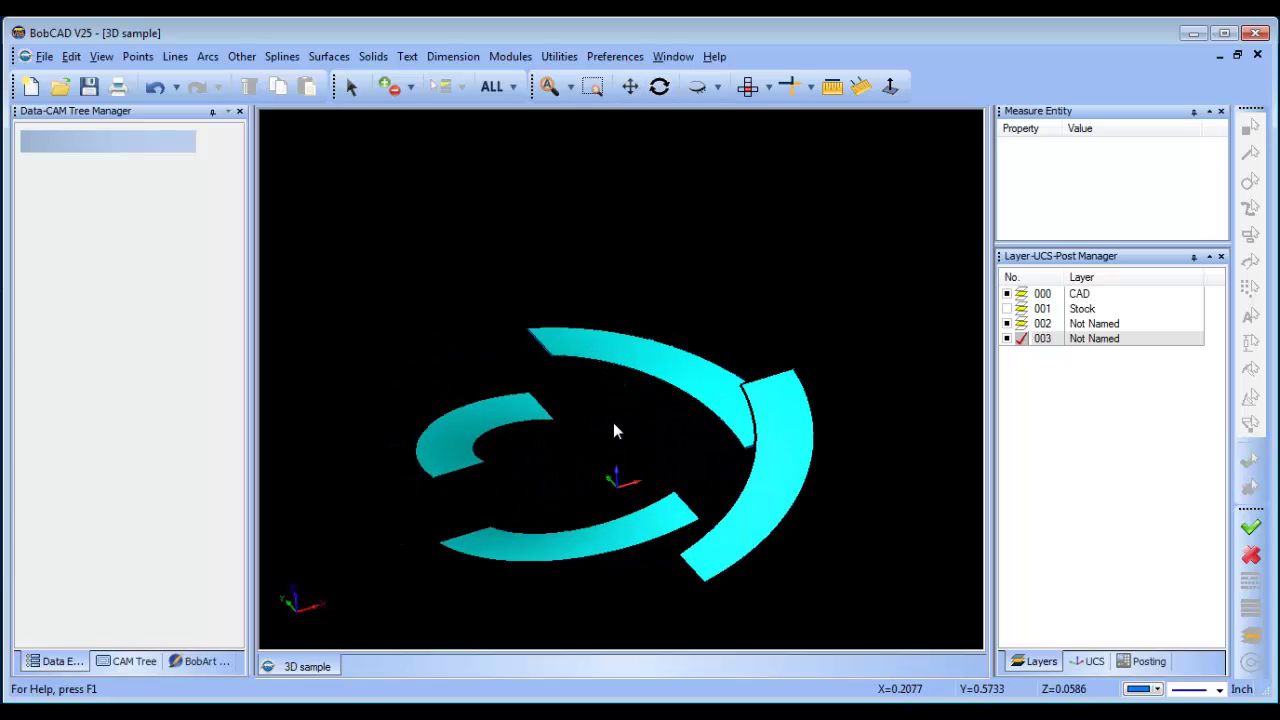
# Hide layers 002, 003 and CAD, and show Stock as the working layer
pyautogui.scroll(-1, 613, 422)
pyautogui.click(1018, 323)
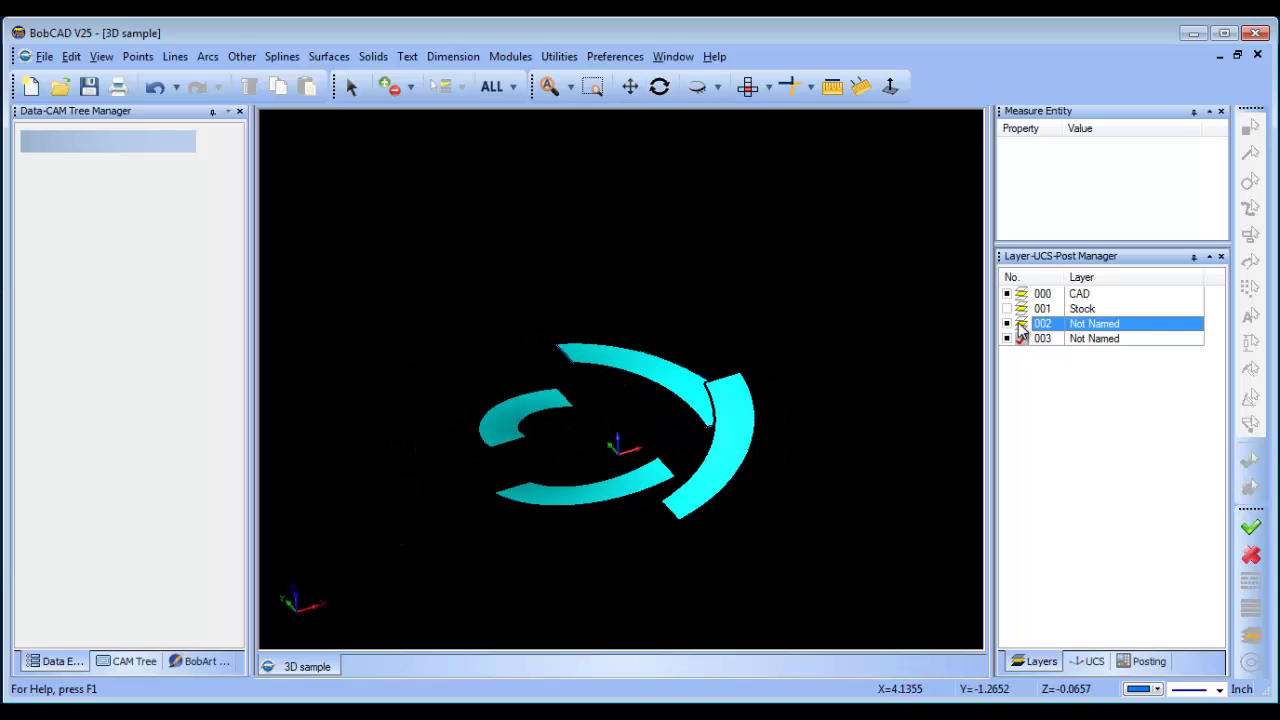
pyautogui.click(1021, 308)
pyautogui.click(1007, 323)
pyautogui.click(1007, 338)
pyautogui.click(1007, 308)
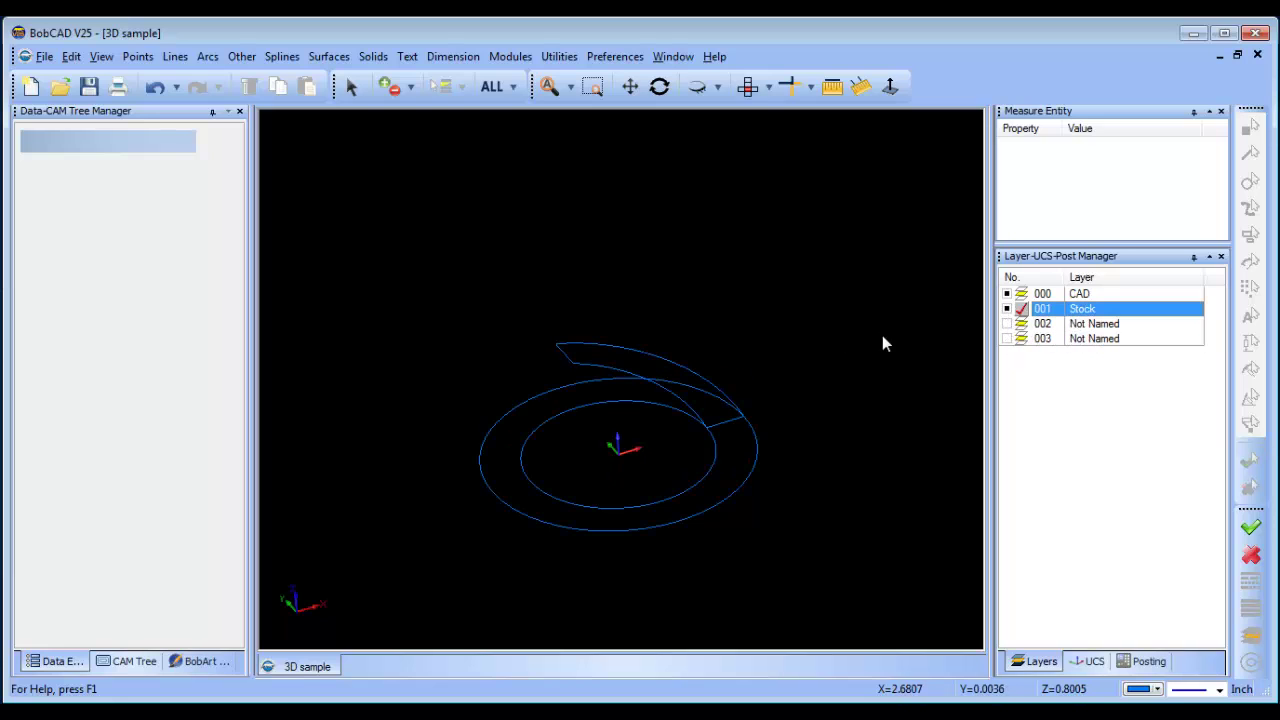
pyautogui.click(1008, 294)
pyautogui.rightClick(688, 278)
pyautogui.click(718, 298)
pyautogui.moveTo(700, 340); pyautogui.dragTo(660, 465, button='middle')
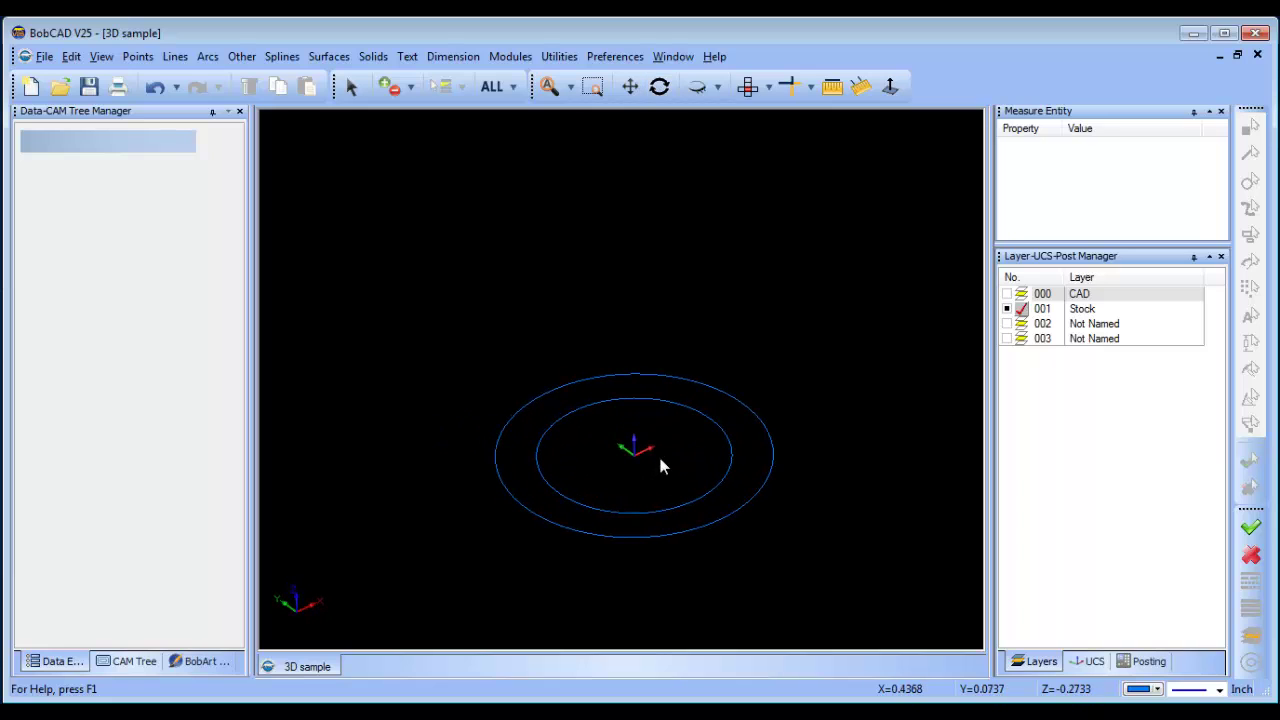
# Extrude the outer and inner stock circles 0.65 into a solid ring
pyautogui.click(334, 58)
pyautogui.click(360, 138)
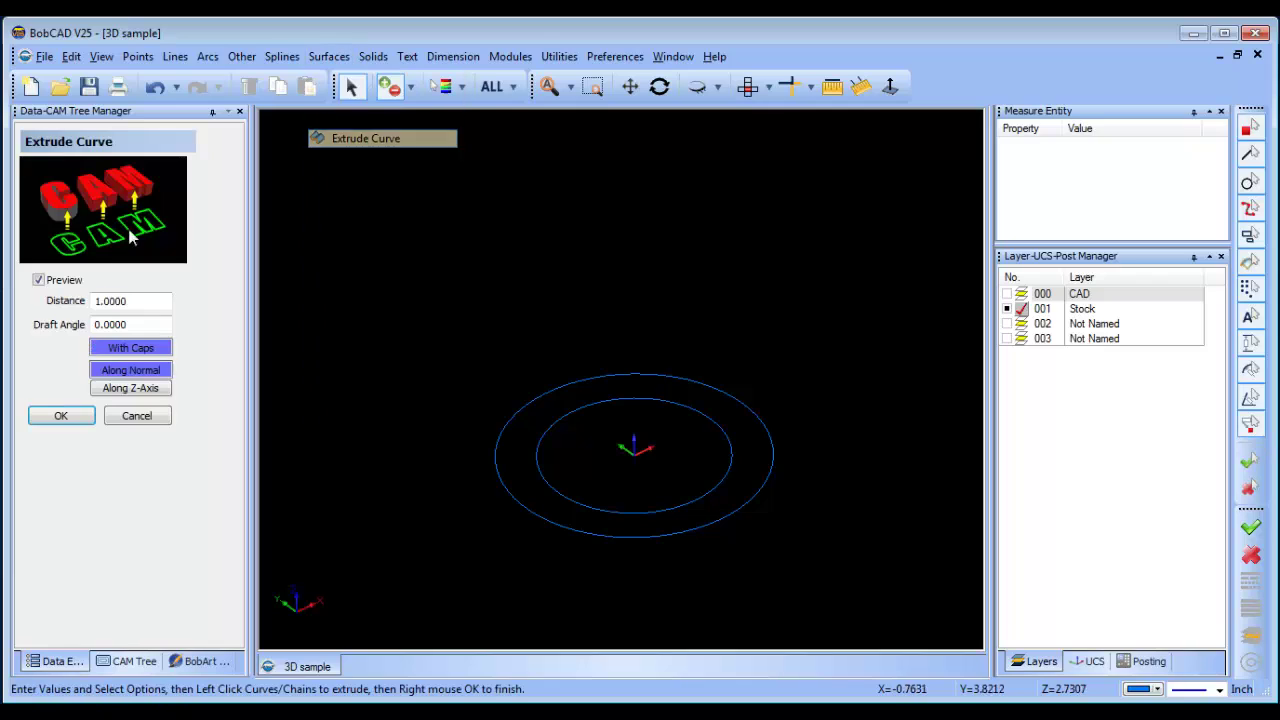
pyautogui.write('.')
pyautogui.press('Return')
pyautogui.click(555, 389)
pyautogui.click(563, 413)
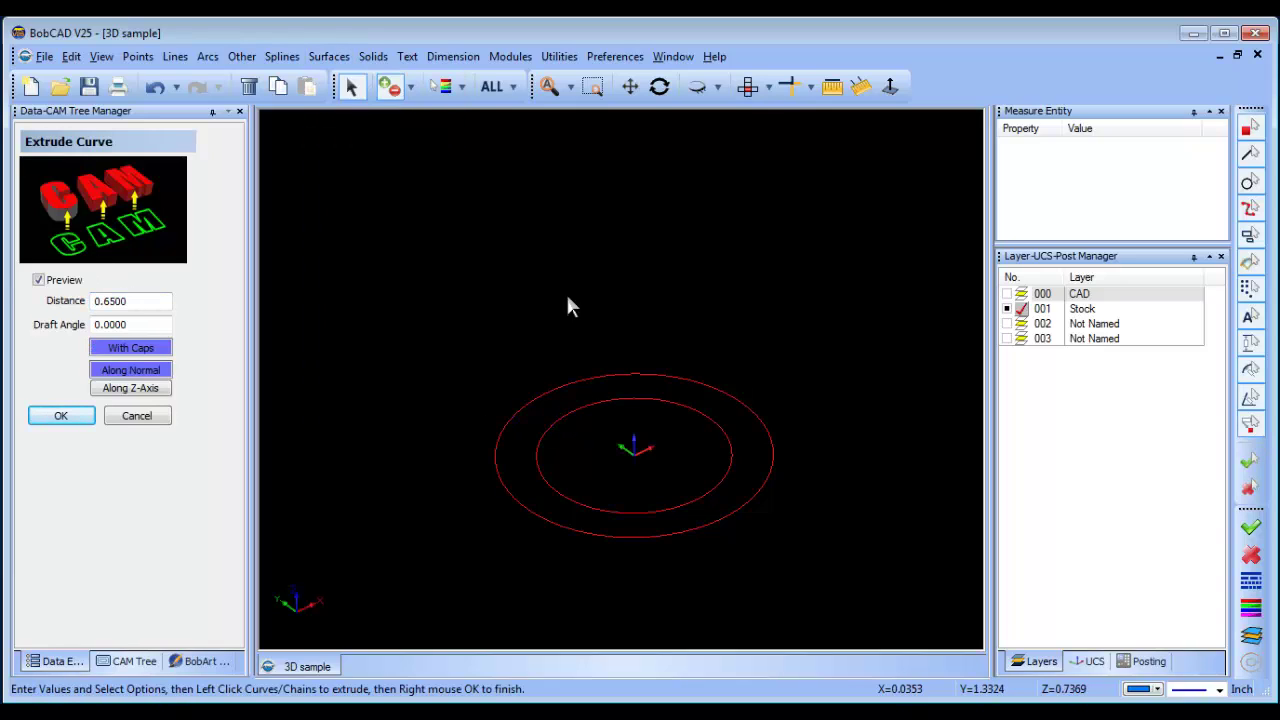
pyautogui.rightClick(568, 276)
pyautogui.click(614, 286)
pyautogui.moveTo(629, 309); pyautogui.dragTo(443, 458, button='middle')
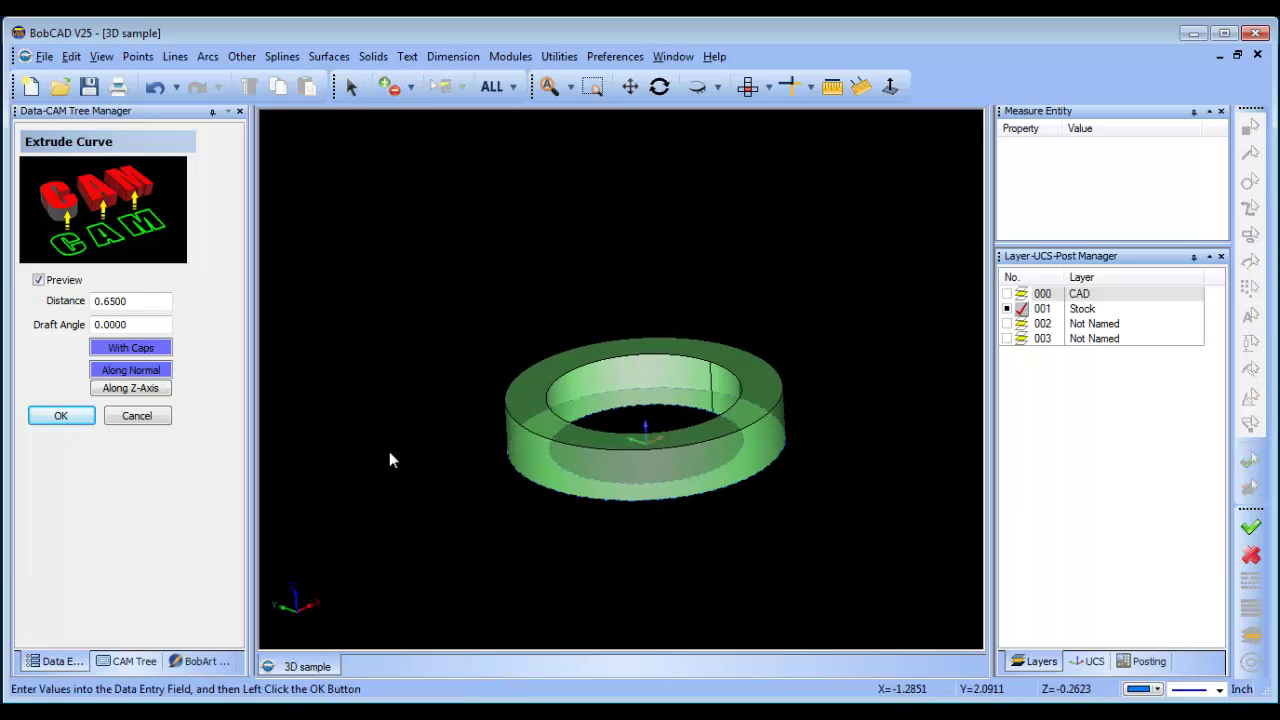
pyautogui.click(61, 415)
pyautogui.moveTo(437, 320); pyautogui.dragTo(700, 370, button='middle')
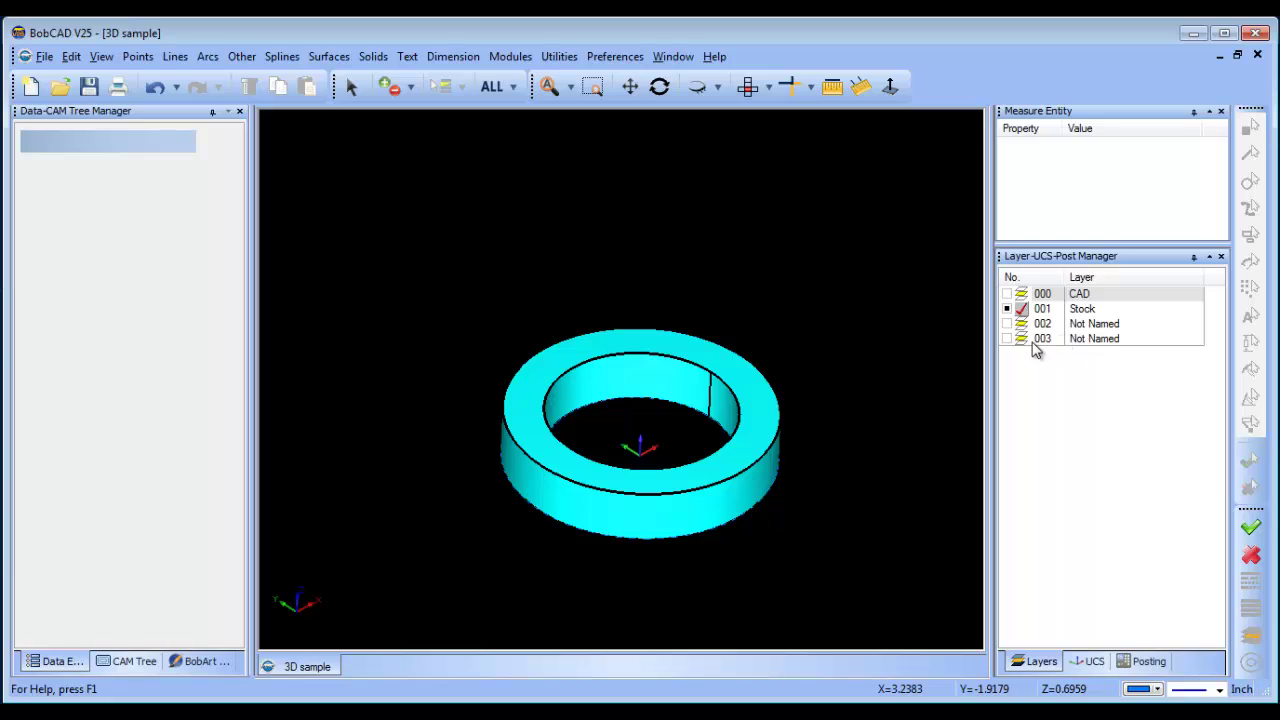
# Show layer 002's arc surfaces and hide the Stock ring
pyautogui.click(1008, 324)
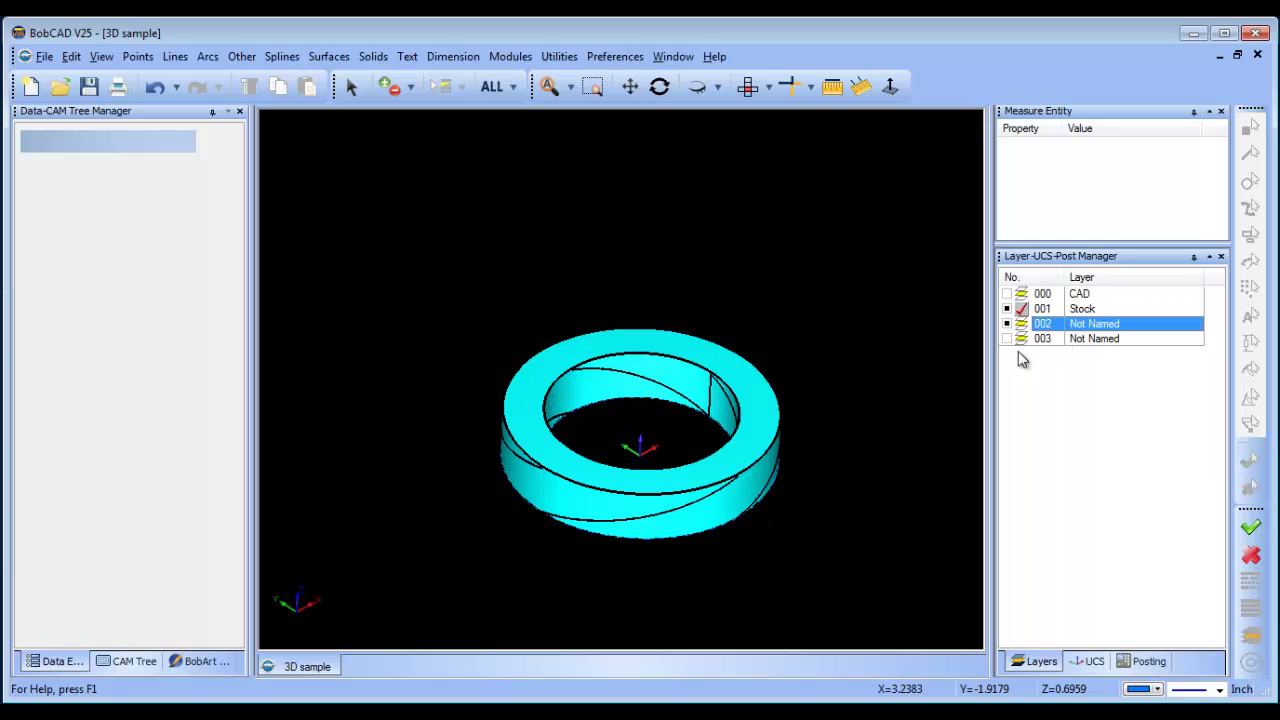
pyautogui.click(1019, 340)
pyautogui.click(1008, 309)
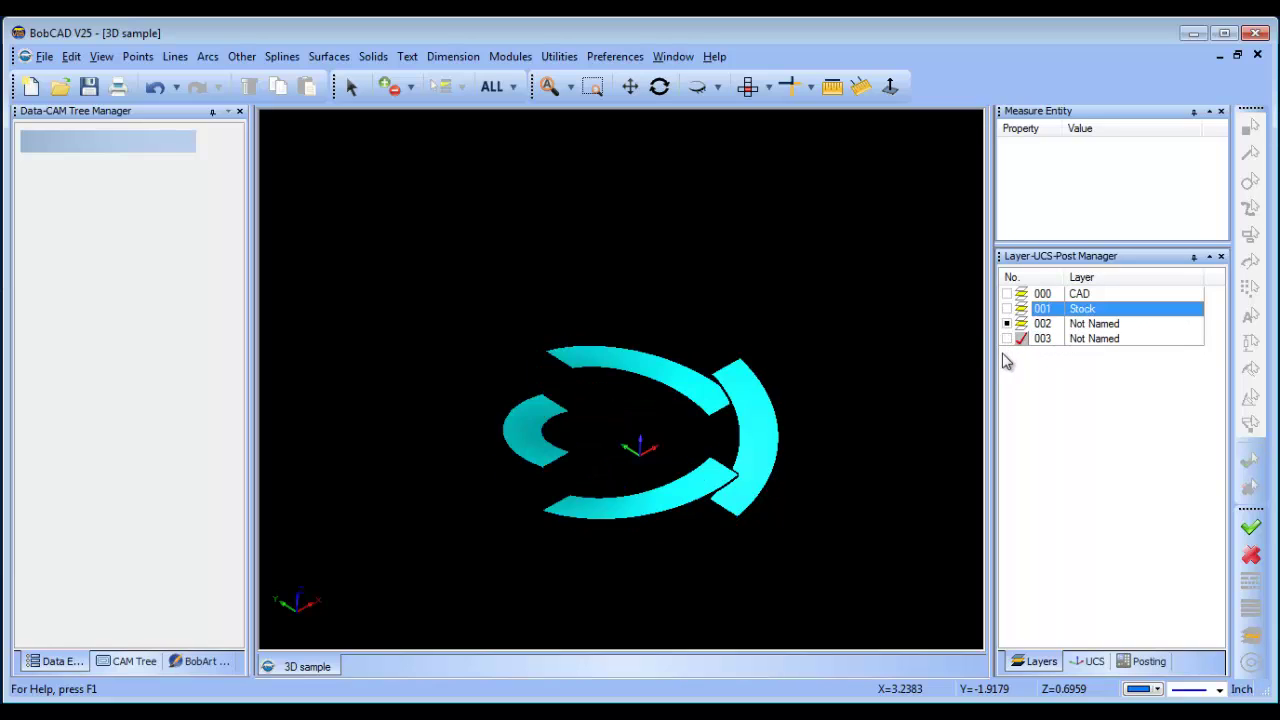
# Show the Stock ring again and hide layers 002 and 003
pyautogui.click(1008, 340)
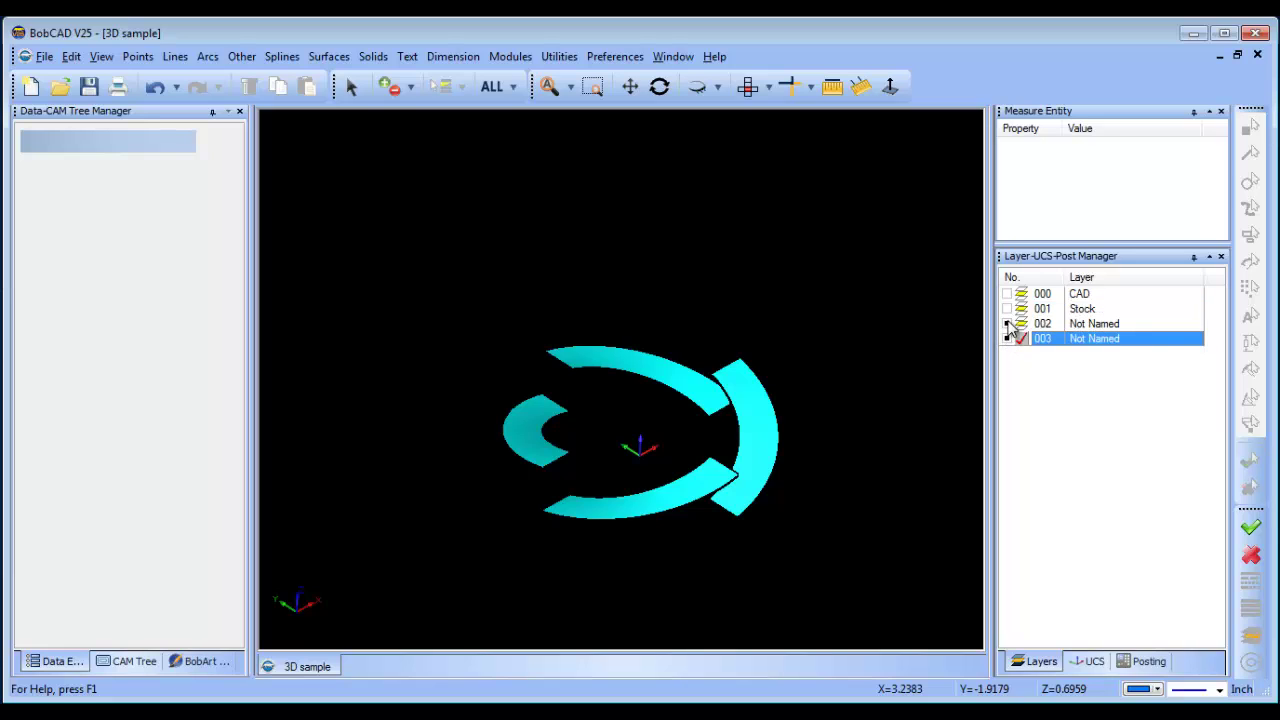
pyautogui.click(1008, 309)
pyautogui.click(1007, 324)
pyautogui.click(1007, 339)
pyautogui.rightClick(448, 262)
pyautogui.click(490, 294)
# Define the ring as Solid Model milling stock with the machine origin on its top
pyautogui.click(127, 662)
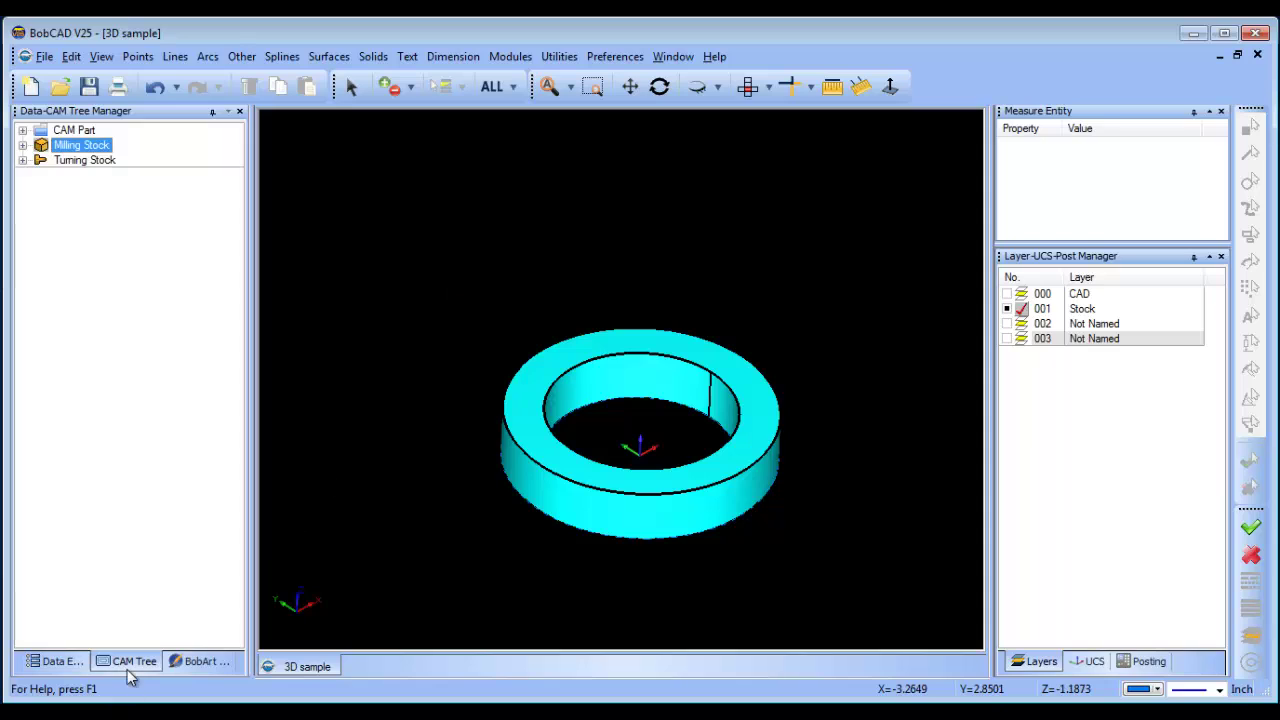
pyautogui.rightClick(88, 150)
pyautogui.click(185, 159)
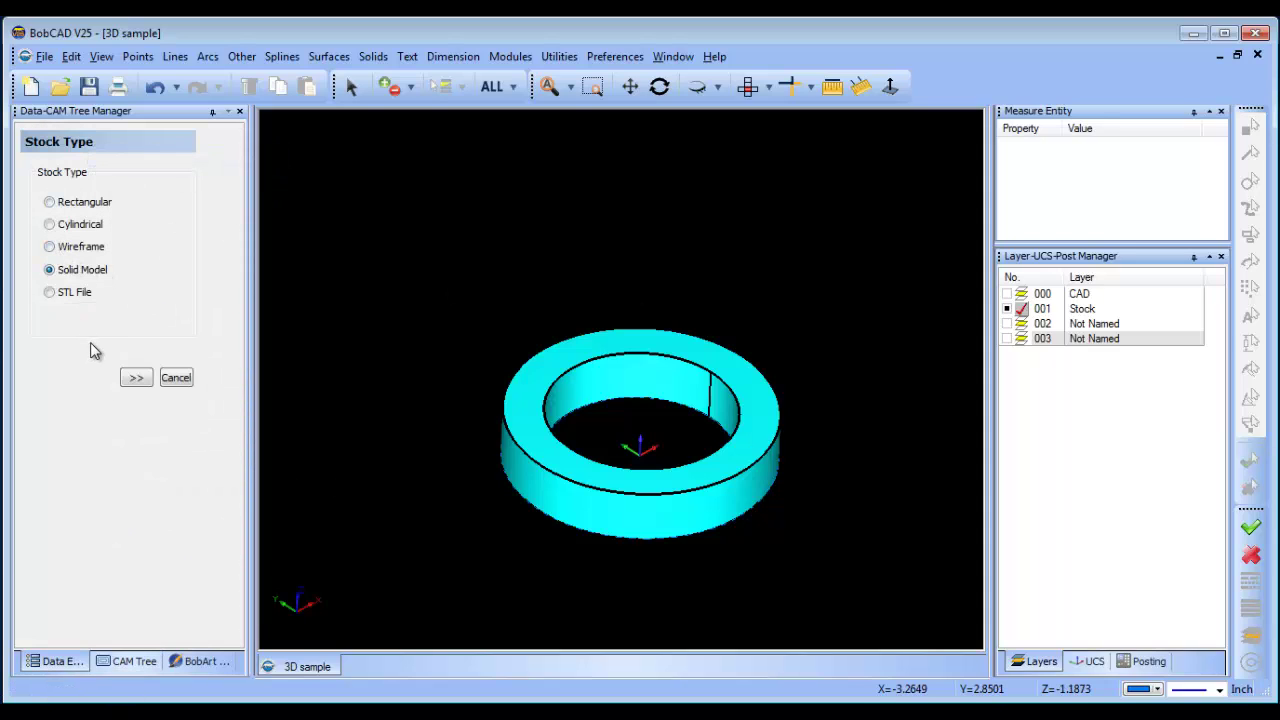
pyautogui.click(136, 379)
pyautogui.click(170, 193)
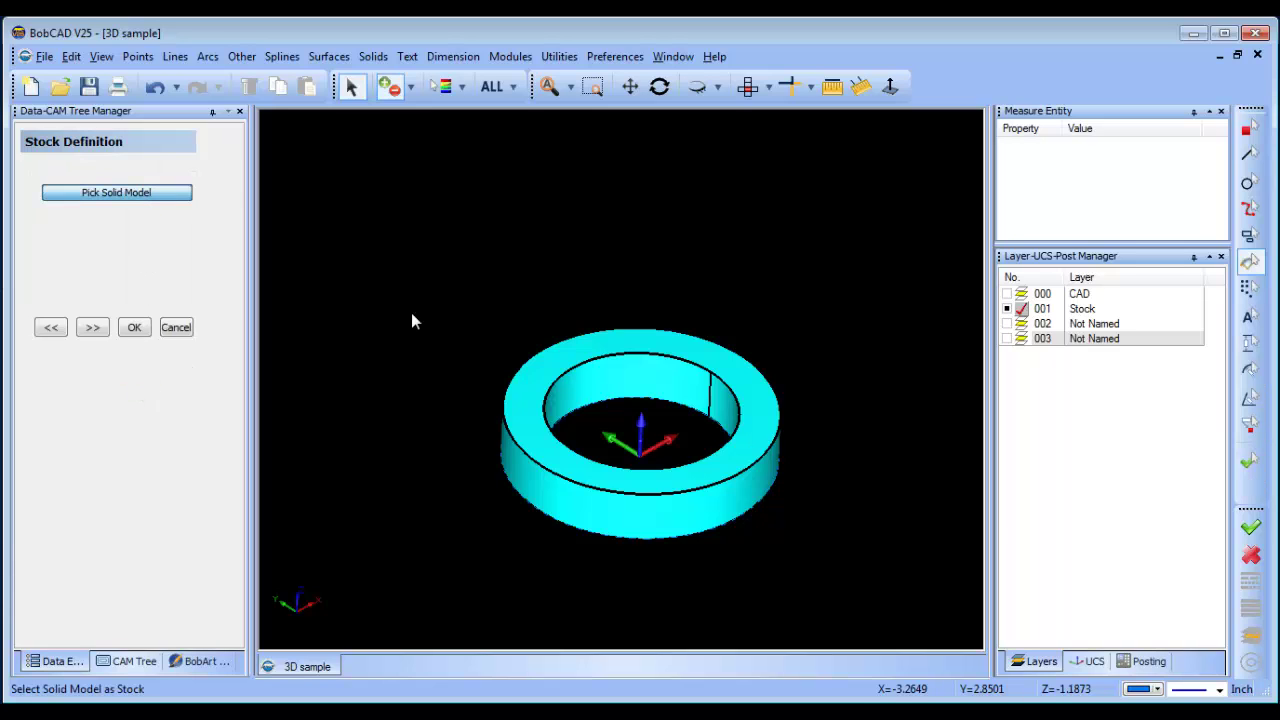
pyautogui.click(559, 368)
pyautogui.rightClick(450, 275)
pyautogui.click(484, 284)
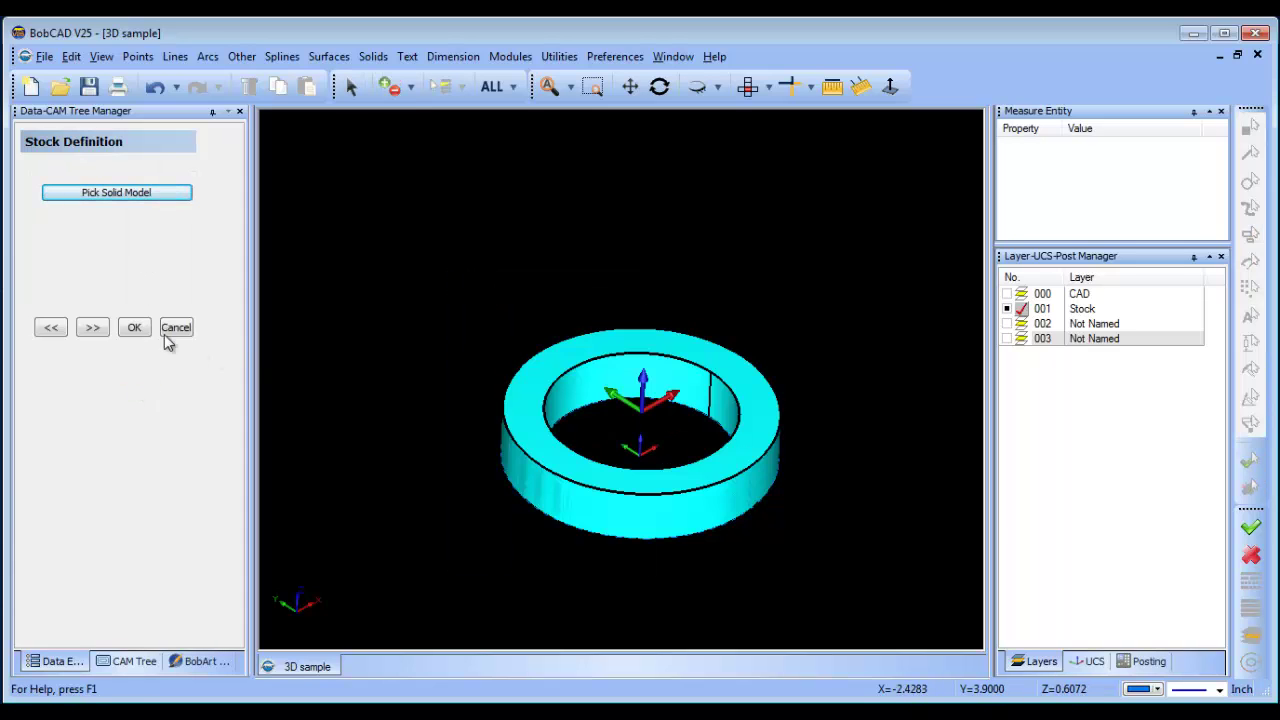
pyautogui.click(92, 328)
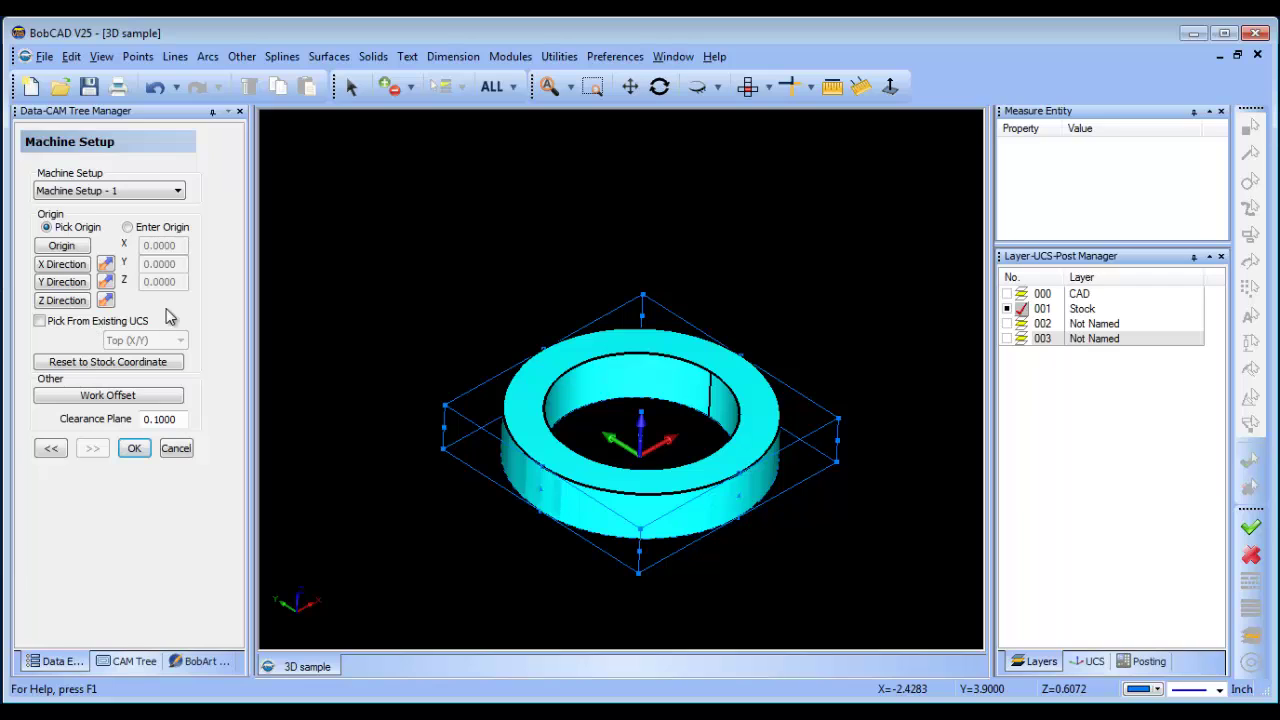
pyautogui.click(60, 248)
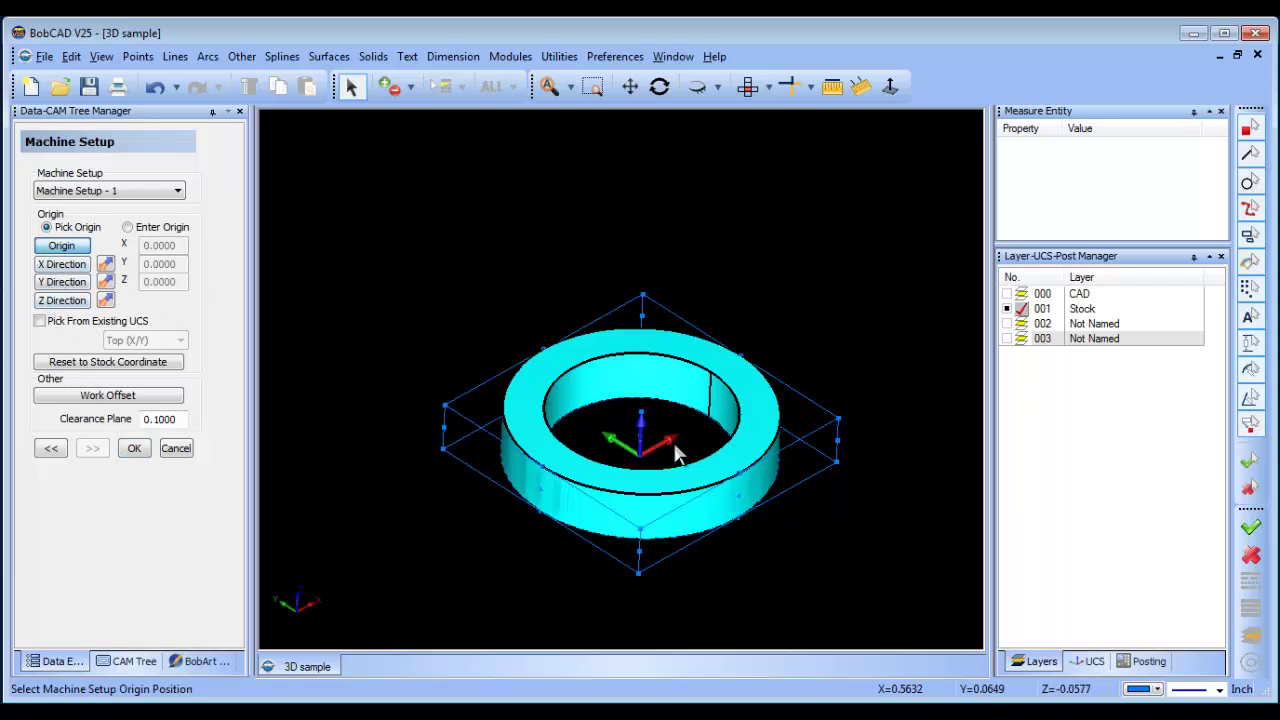
pyautogui.click(640, 409)
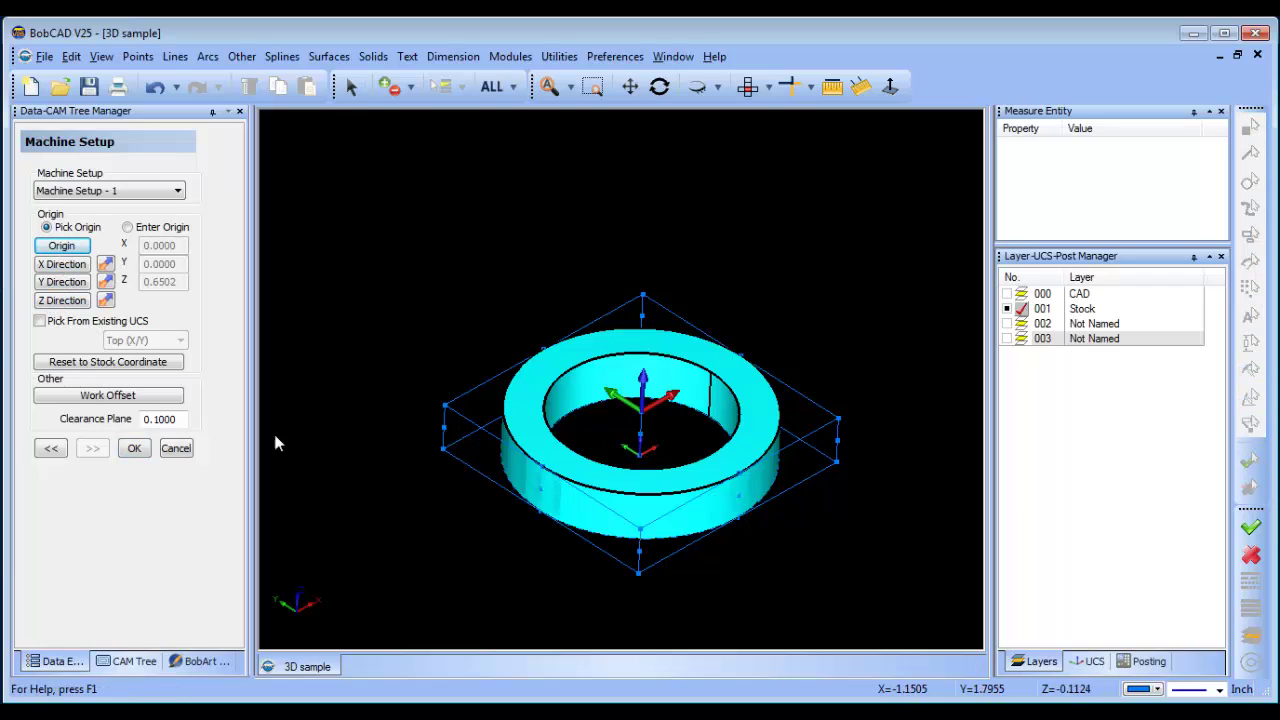
pyautogui.click(135, 448)
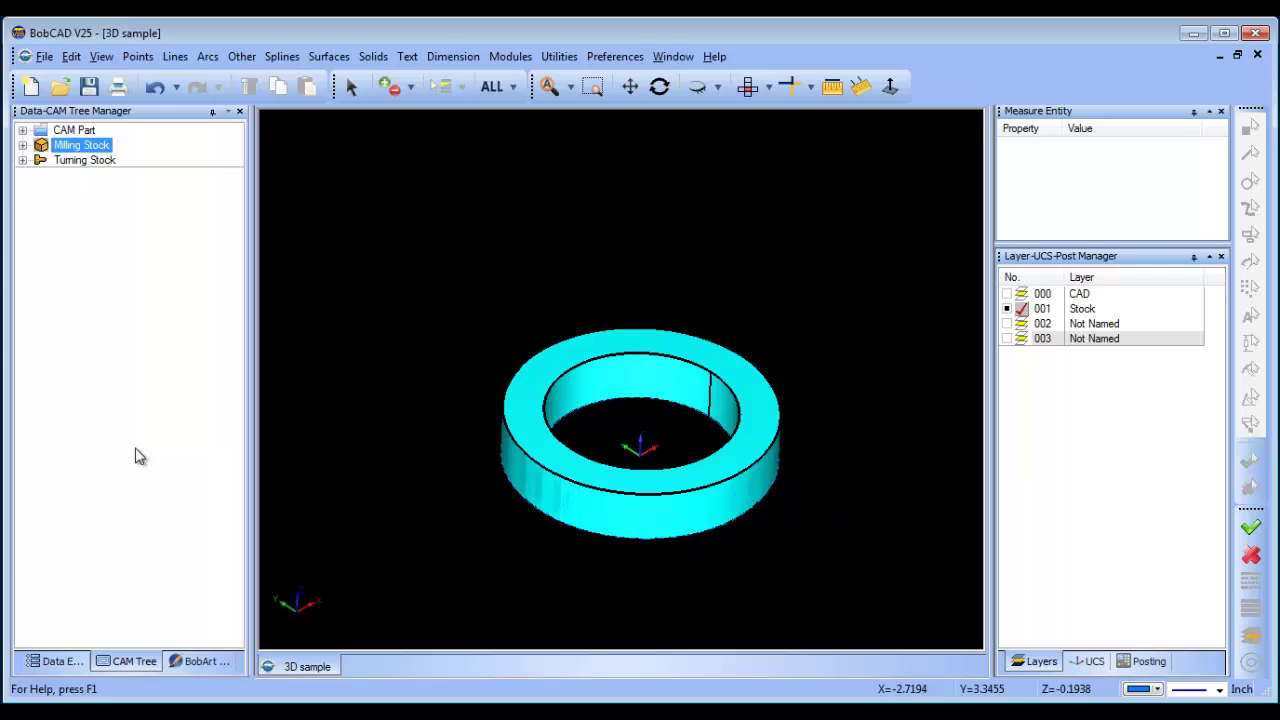
# Make layer 002 the working layer and show its surface edges
pyautogui.click(1020, 325)
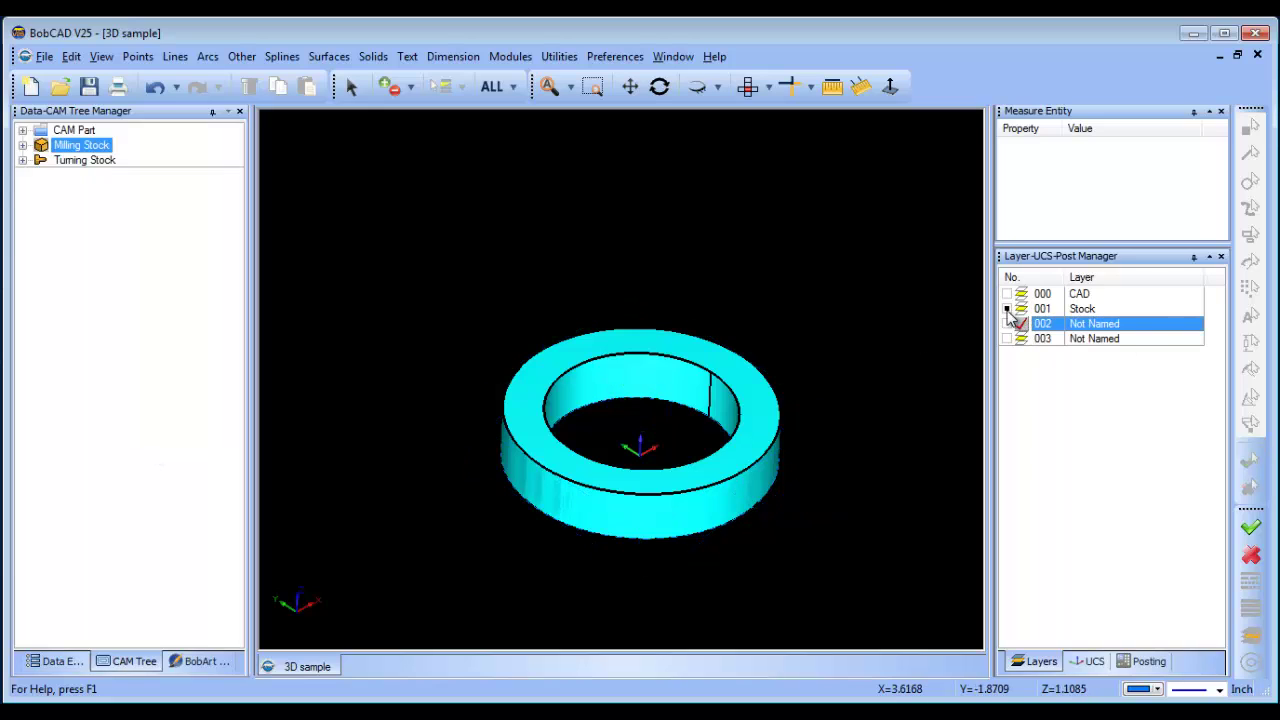
pyautogui.click(1010, 313)
pyautogui.moveTo(614, 429); pyautogui.dragTo(654, 460, button='middle')
pyautogui.click(1008, 324)
pyautogui.moveTo(697, 371); pyautogui.dragTo(672, 416, button='middle')
pyautogui.scroll(2, 575, 393)
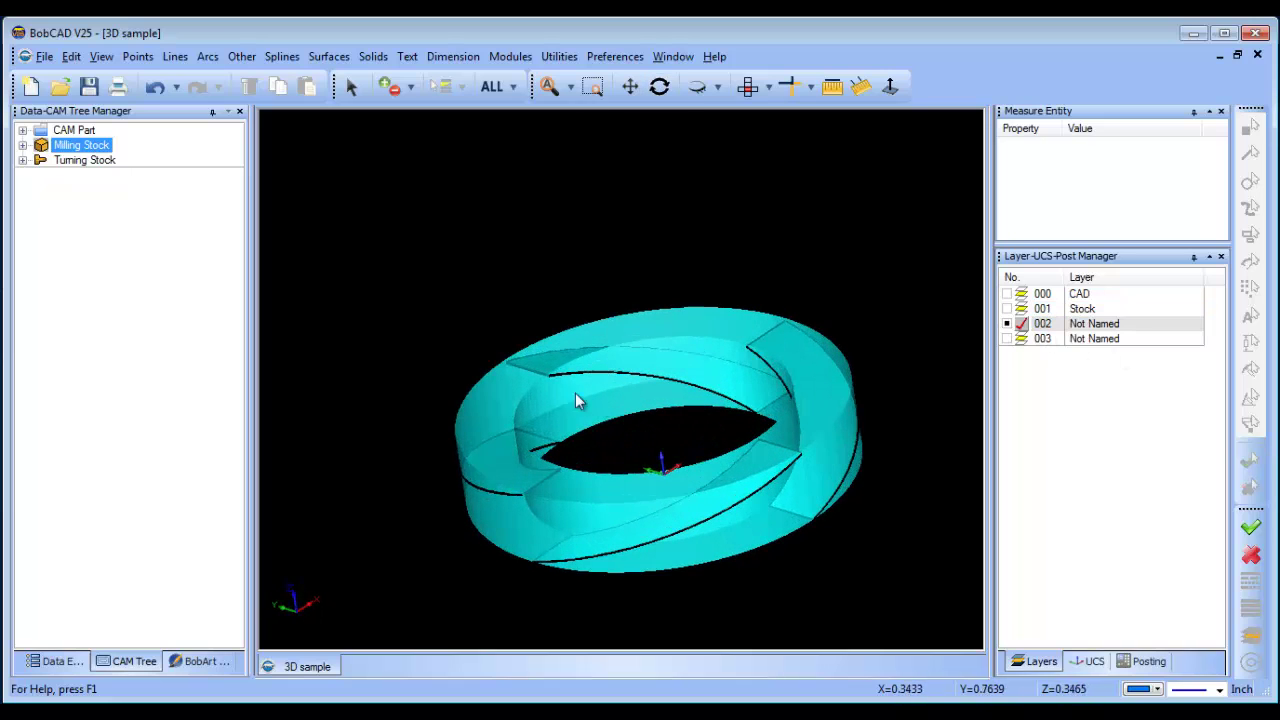
# Set the Milling Stock to mid transparency and view the ring from the top
pyautogui.rightClick(88, 145)
pyautogui.click(210, 467)
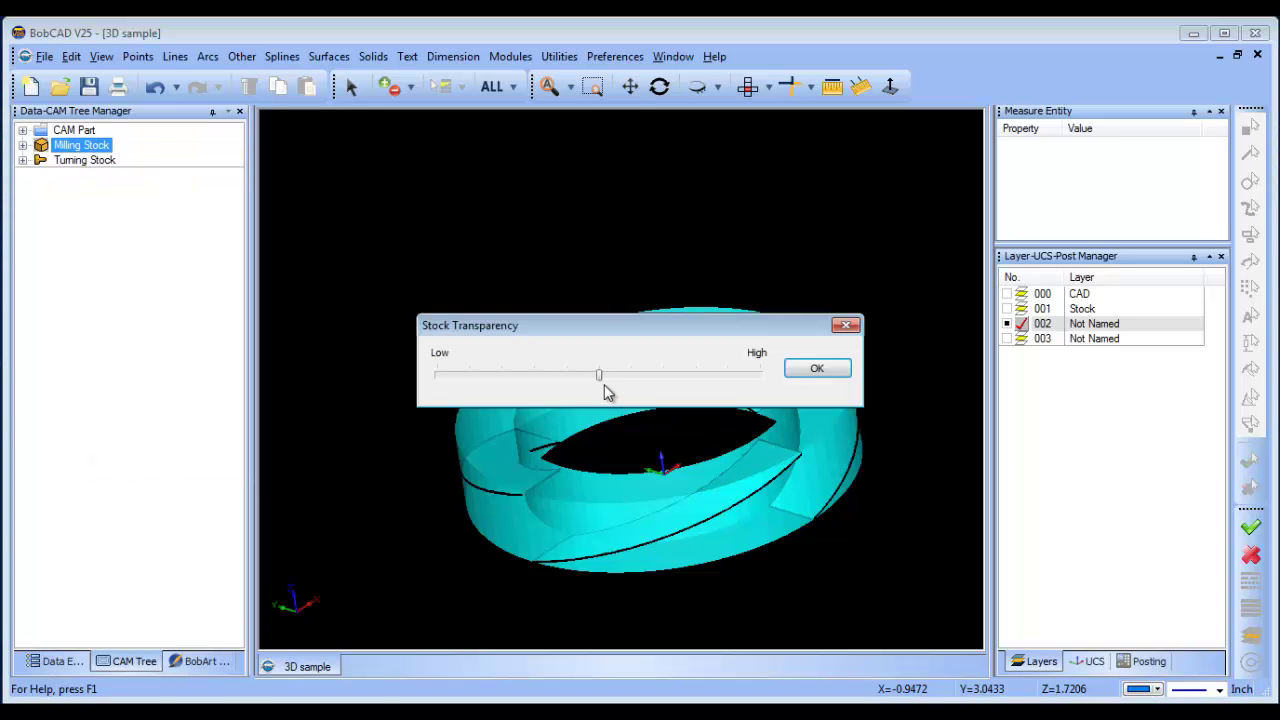
pyautogui.moveTo(660, 388); pyautogui.dragTo(731, 380)
pyautogui.click(813, 369)
pyautogui.moveTo(663, 392); pyautogui.dragTo(705, 440, button='middle')
pyautogui.click(747, 86)
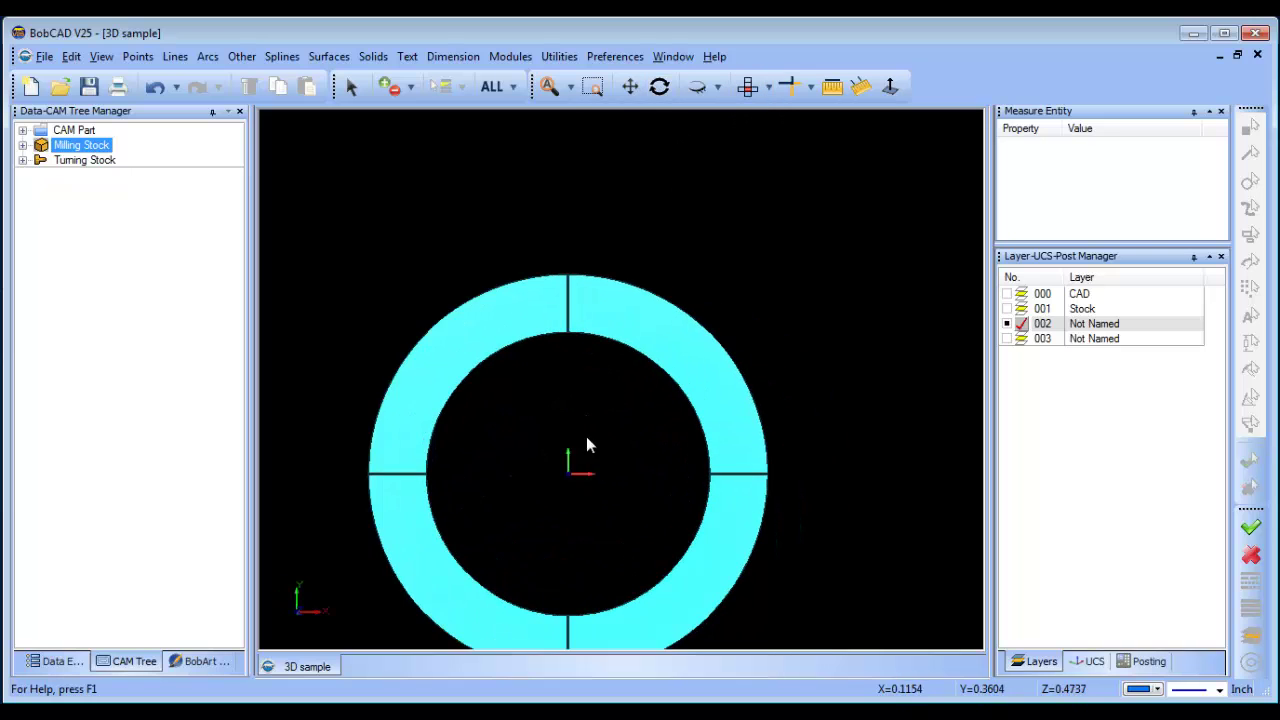
pyautogui.keyDown('shift'); pyautogui.moveTo(589, 421); pyautogui.dragTo(612, 405, button='middle'); pyautogui.keyUp('shift')
pyautogui.scroll(2, 612, 405)
# Create a Mill 3 Axis Advanced Rough feature using ALL ring geometry
pyautogui.rightClick(80, 145)
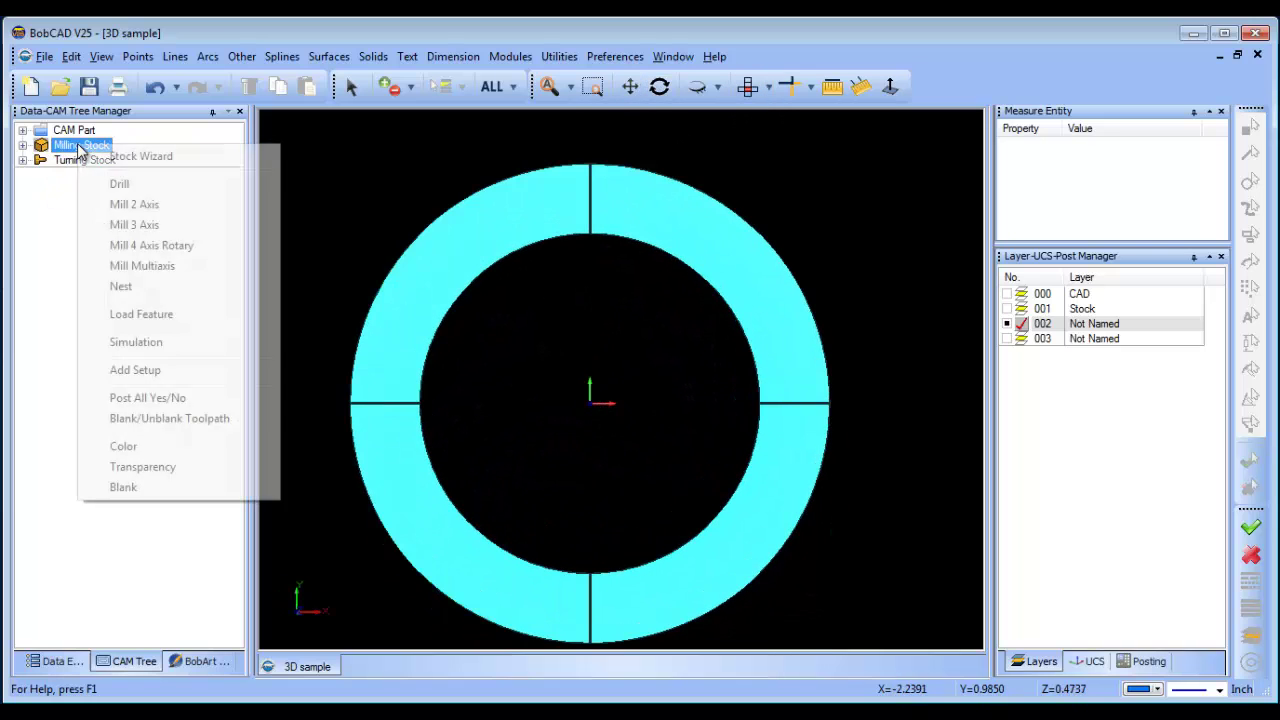
pyautogui.click(170, 226)
pyautogui.click(597, 160)
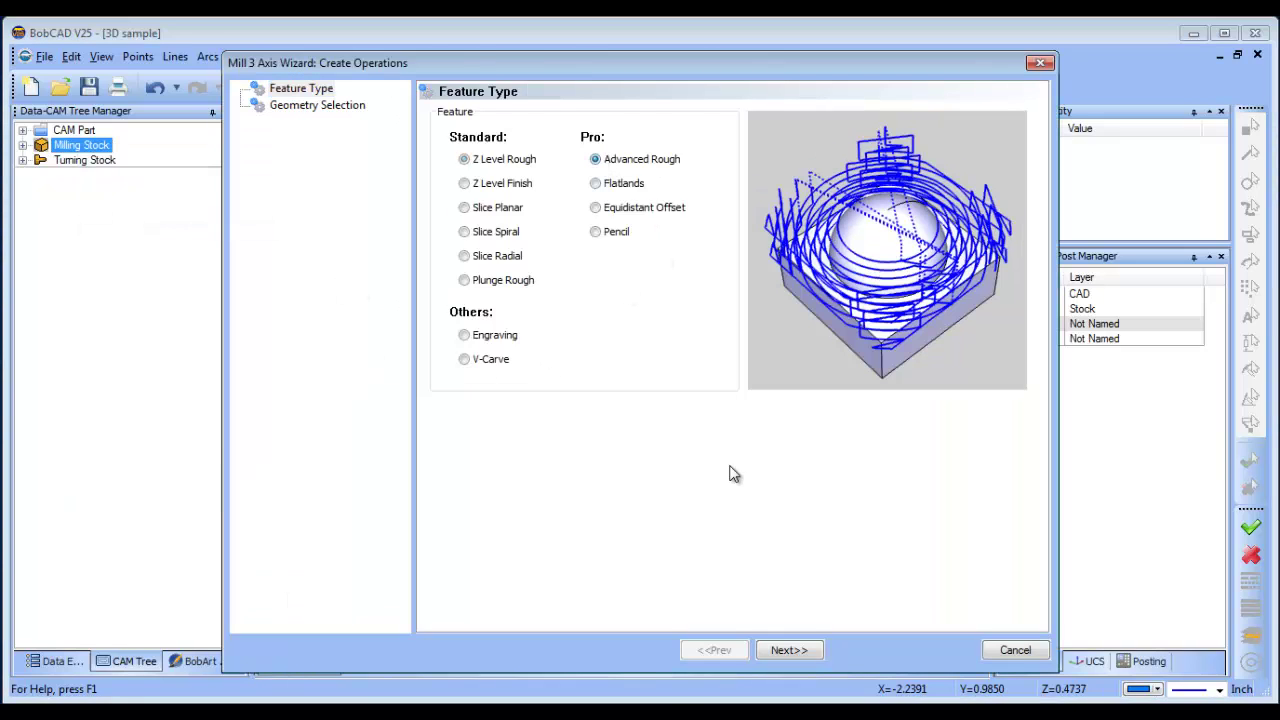
pyautogui.click(786, 651)
pyautogui.click(562, 180)
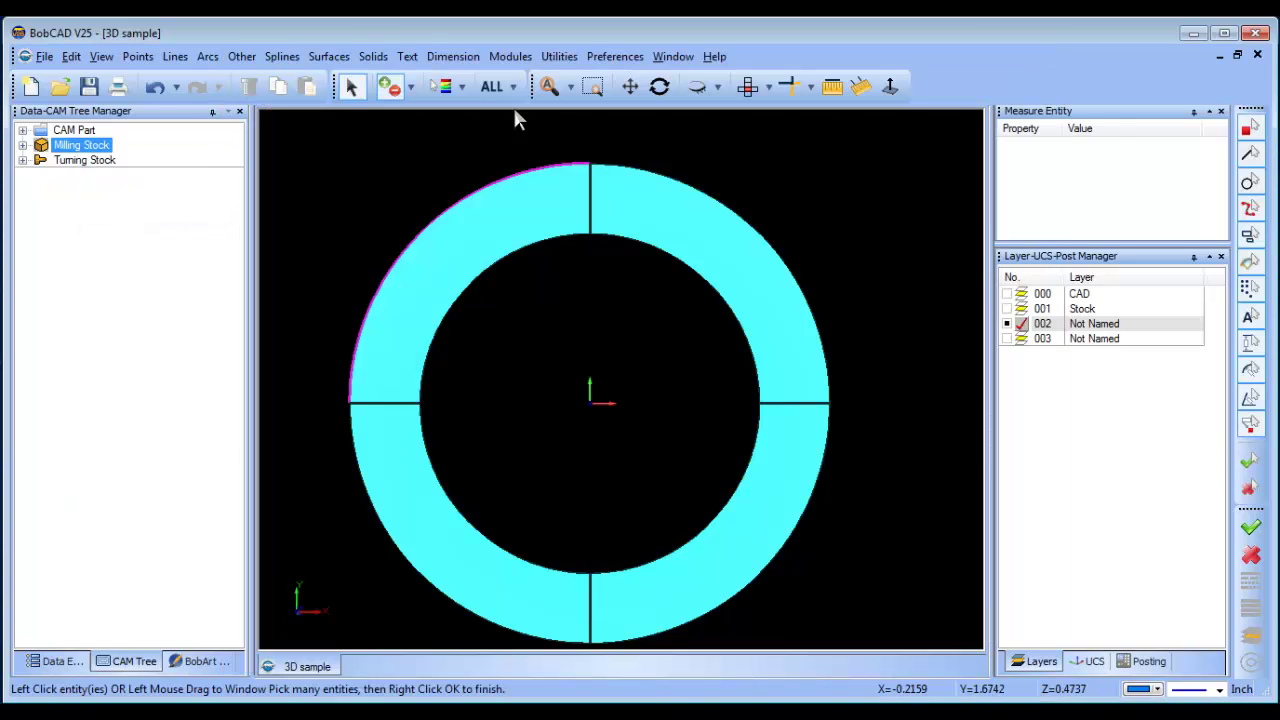
pyautogui.click(491, 86)
pyautogui.rightClick(340, 195)
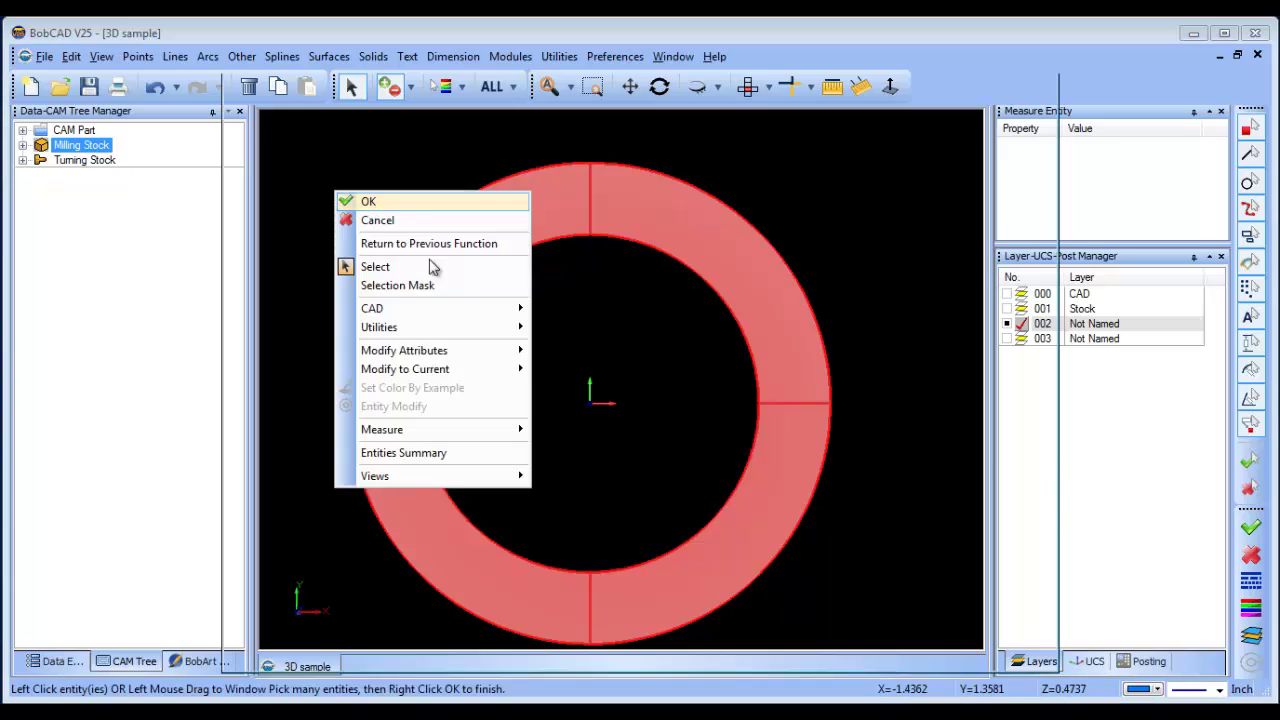
pyautogui.click(378, 200)
pyautogui.click(786, 650)
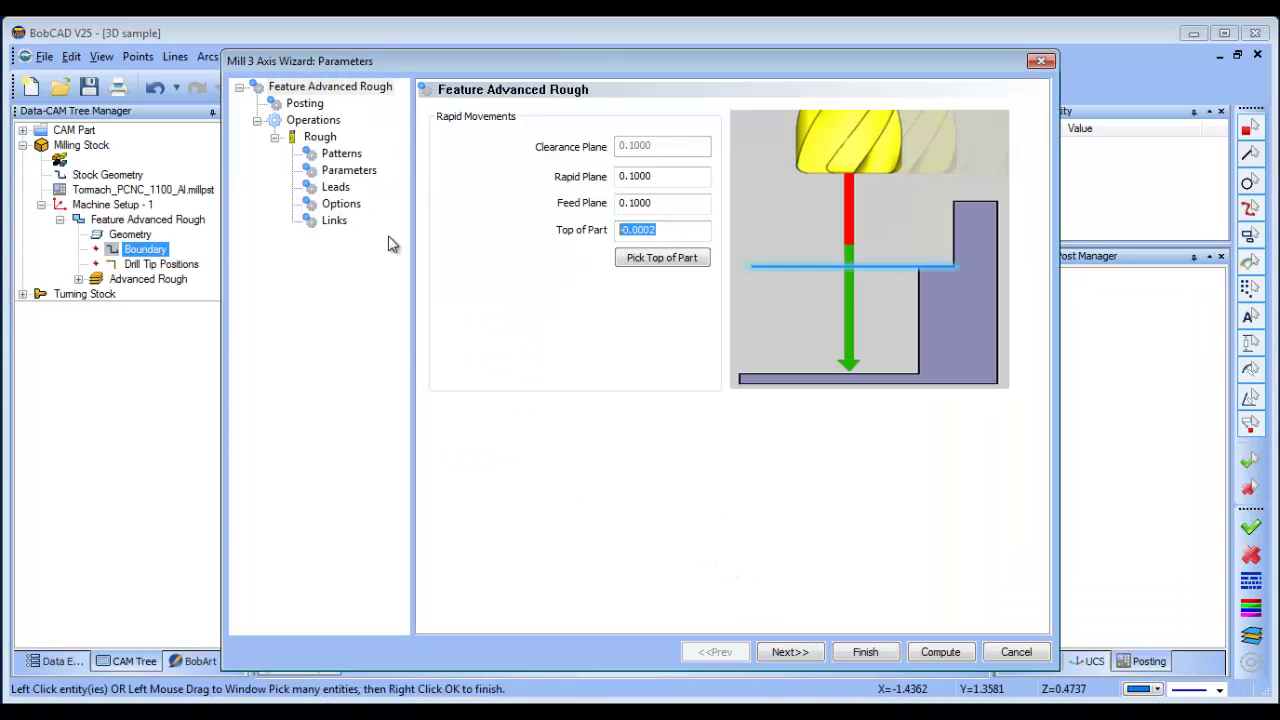
# Give the roughing tool a 3/16 diameter and a .1875/2 corner radius
pyautogui.click(316, 136)
pyautogui.press('Tab')
pyautogui.write('3/')
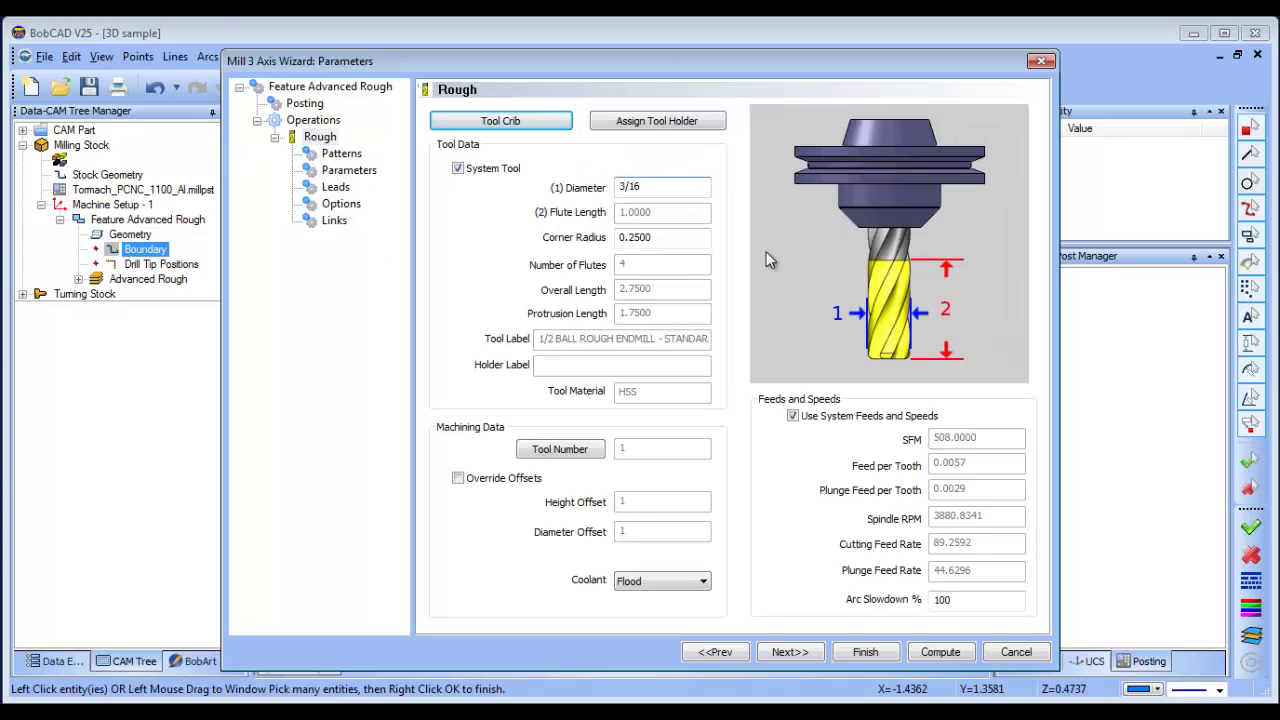
pyautogui.press('Tab')
pyautogui.write('.')
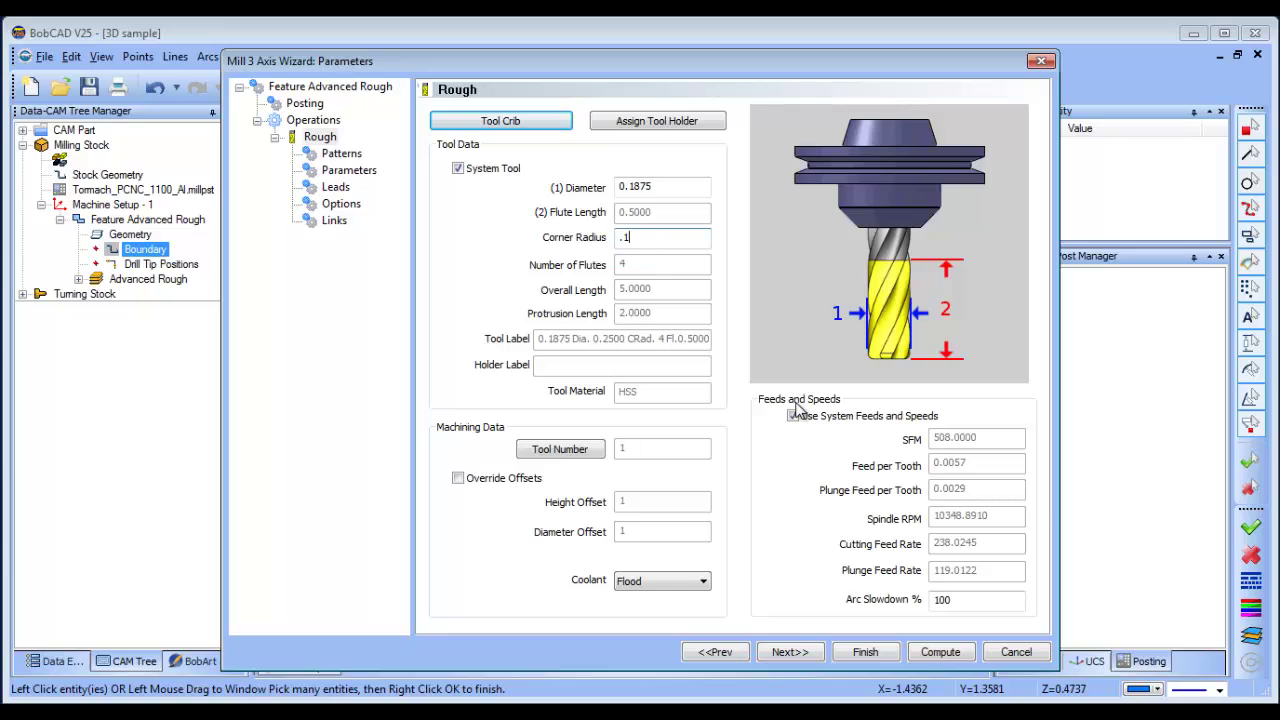
pyautogui.write('1875/2')
pyautogui.press('Tab')
# Set Allowance XYZ 0.02 and machining tolerance 0.001, then compute the toolpath
pyautogui.click(340, 171)
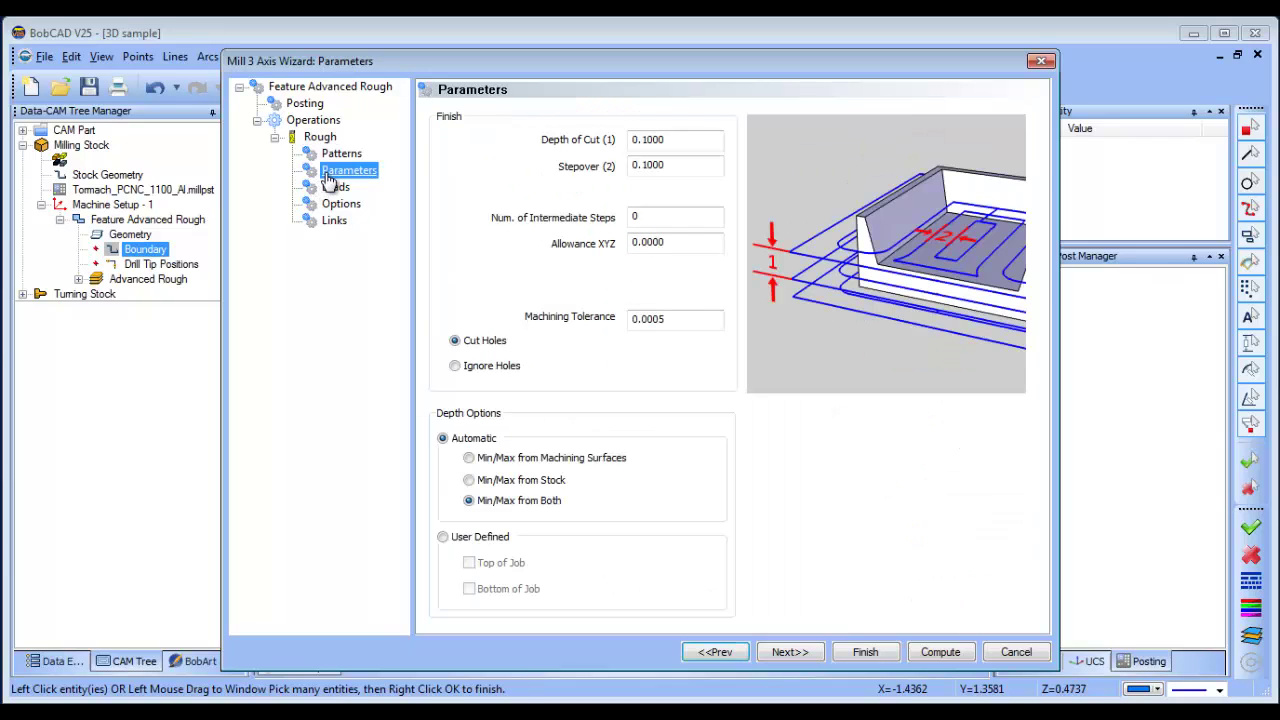
pyautogui.click(687, 141)
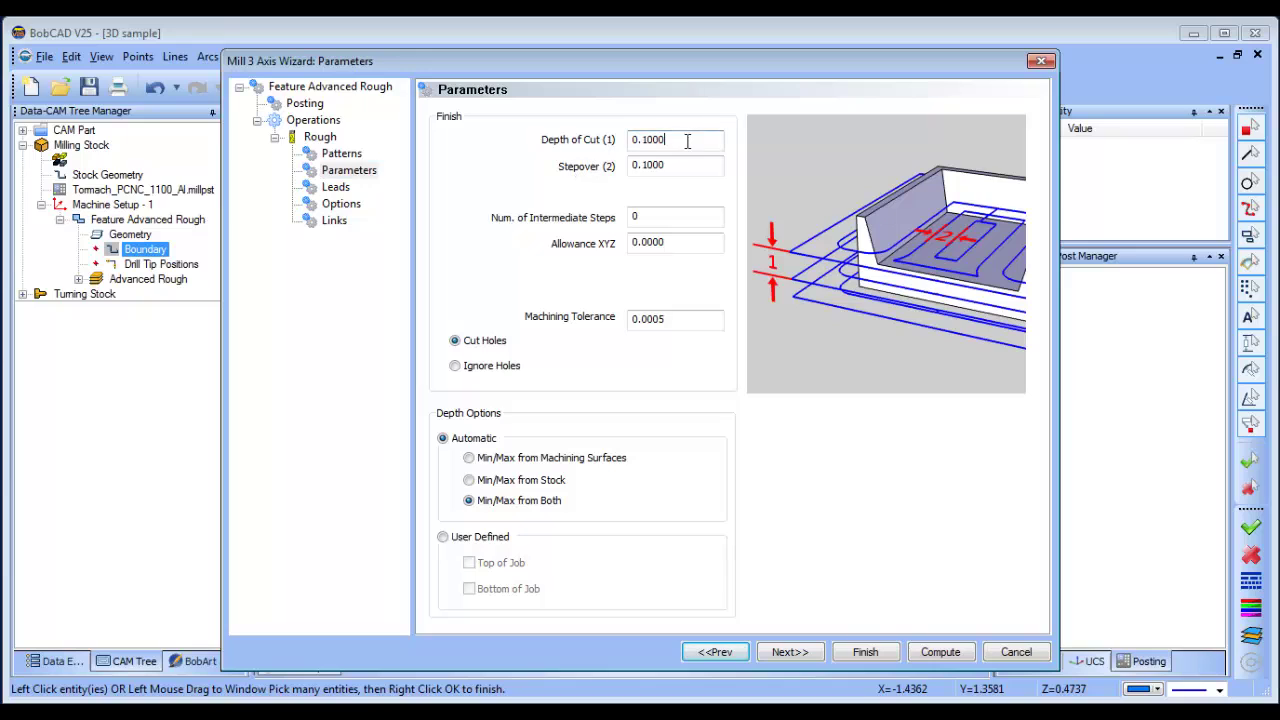
pyautogui.click(680, 243)
pyautogui.write('.')
pyautogui.press('Tab')
pyautogui.write('.001')
pyautogui.click(335, 187)
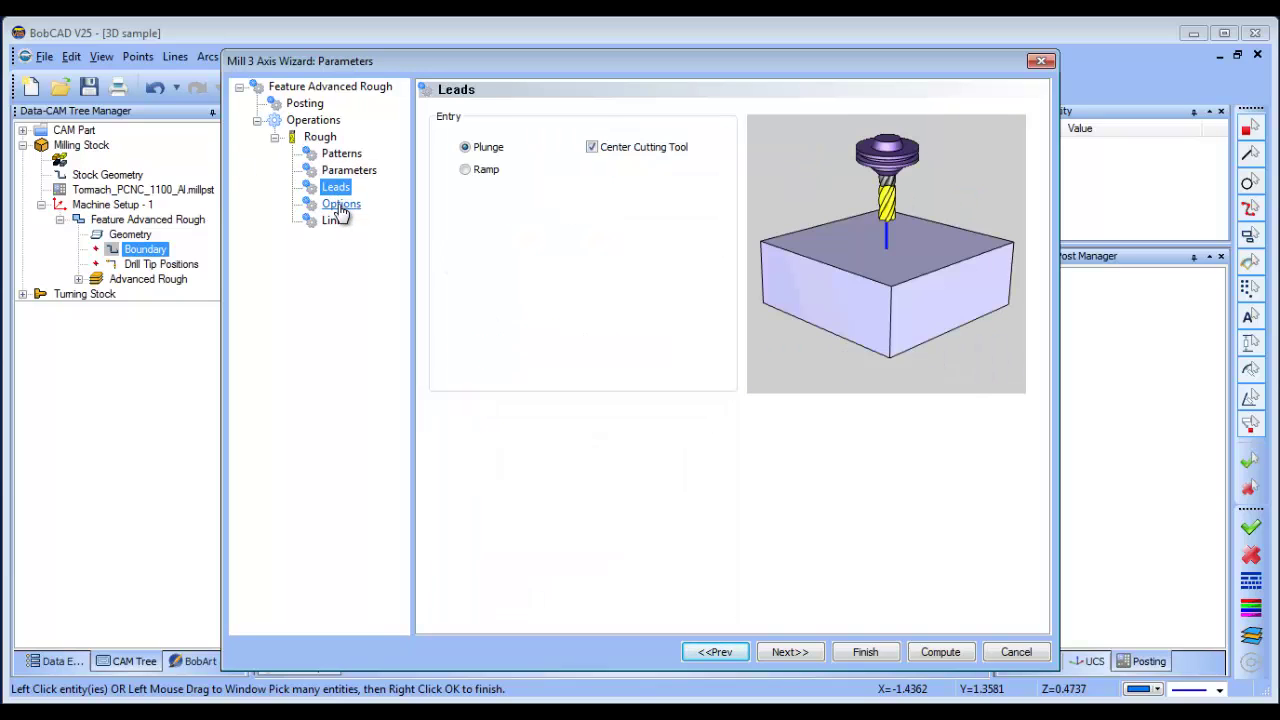
pyautogui.click(340, 205)
pyautogui.click(333, 222)
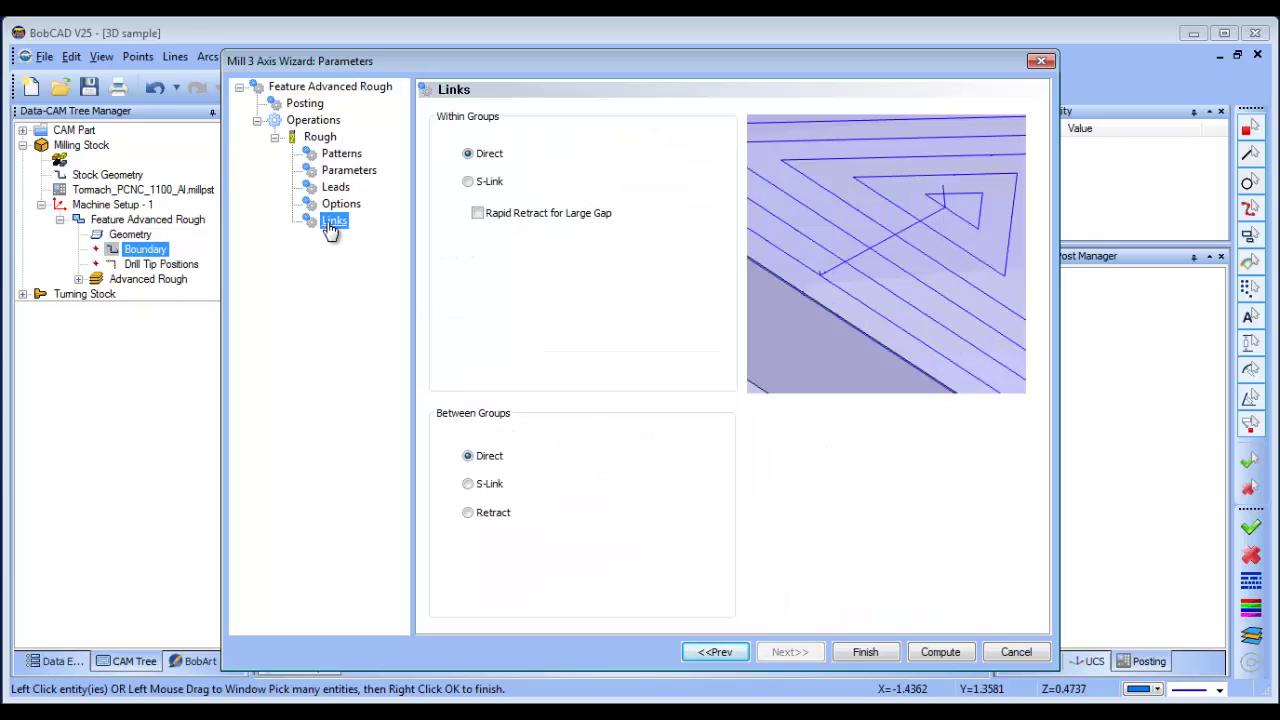
pyautogui.click(937, 652)
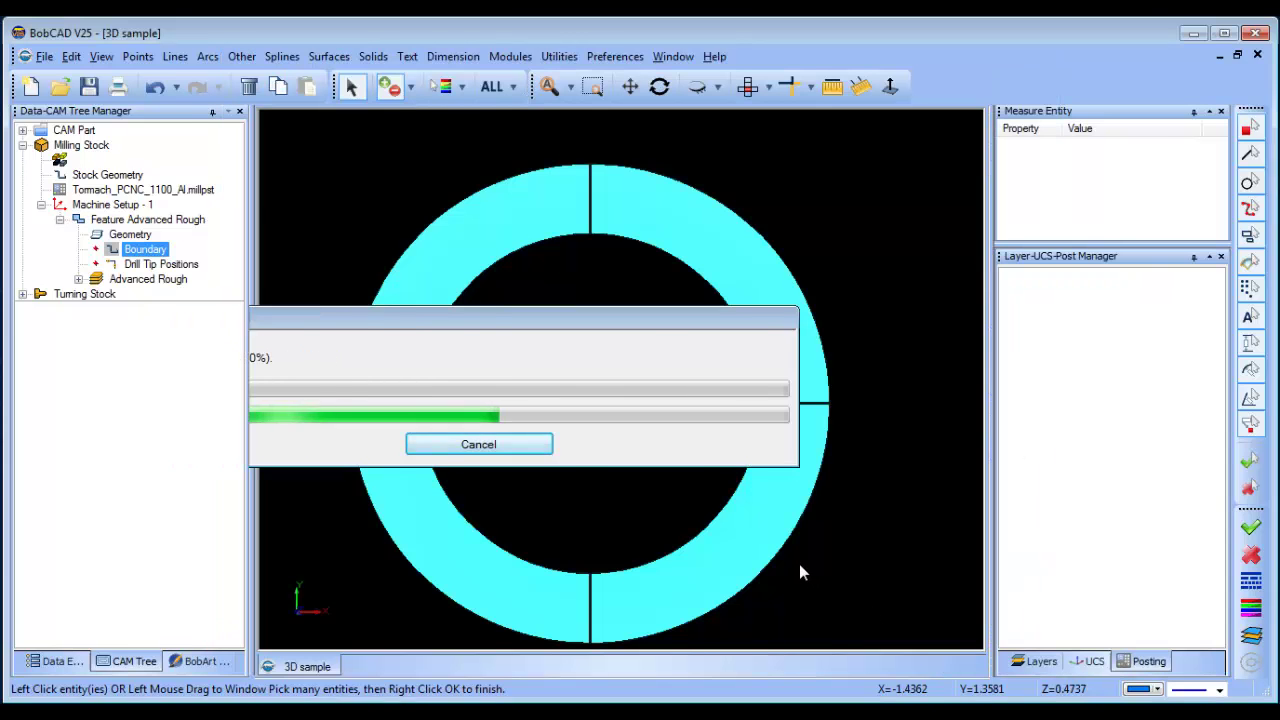
# Orbit the view to inspect the layered roughing passes around the ring
pyautogui.moveTo(642, 511); pyautogui.dragTo(774, 433, button='middle')
pyautogui.moveTo(811, 432); pyautogui.dragTo(641, 450)
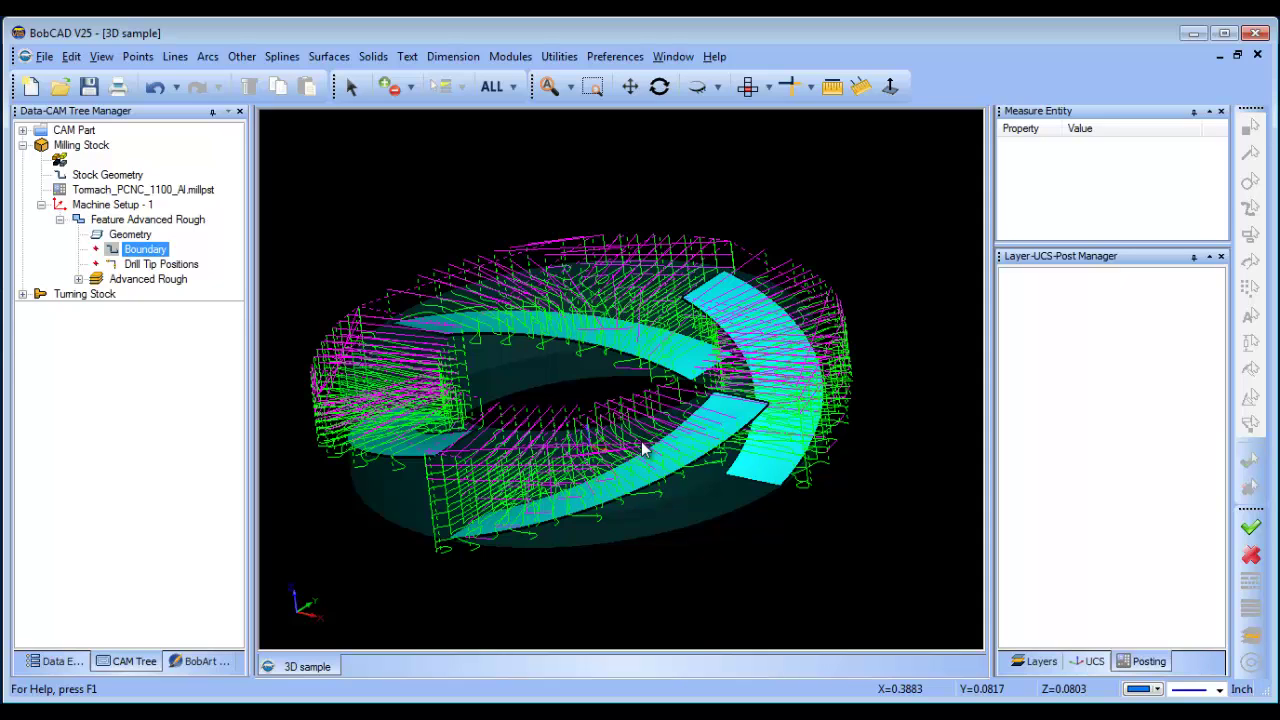
pyautogui.scroll(-2, 578, 386)
pyautogui.moveTo(578, 386); pyautogui.dragTo(622, 404, button='middle')
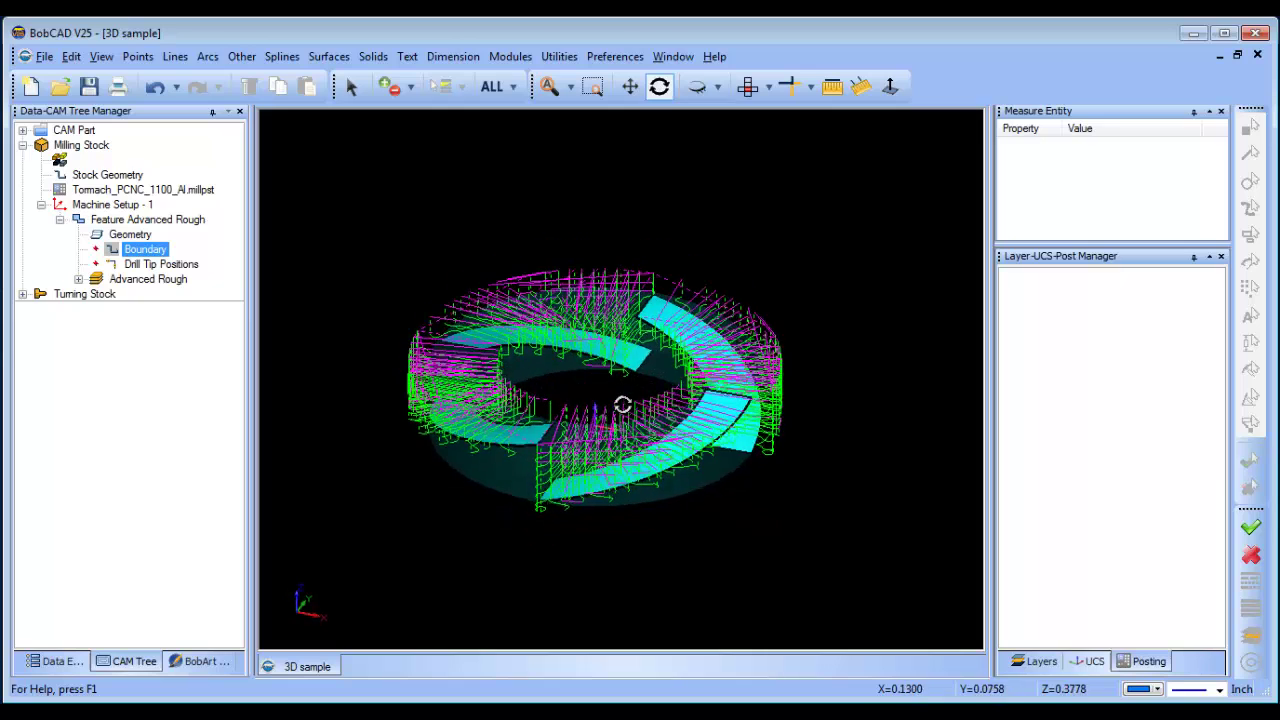
# Blank the Advanced Rough toolpath and collapse its feature branch
pyautogui.click(78, 279)
pyautogui.click(143, 293)
pyautogui.rightClick(145, 294)
pyautogui.click(190, 327)
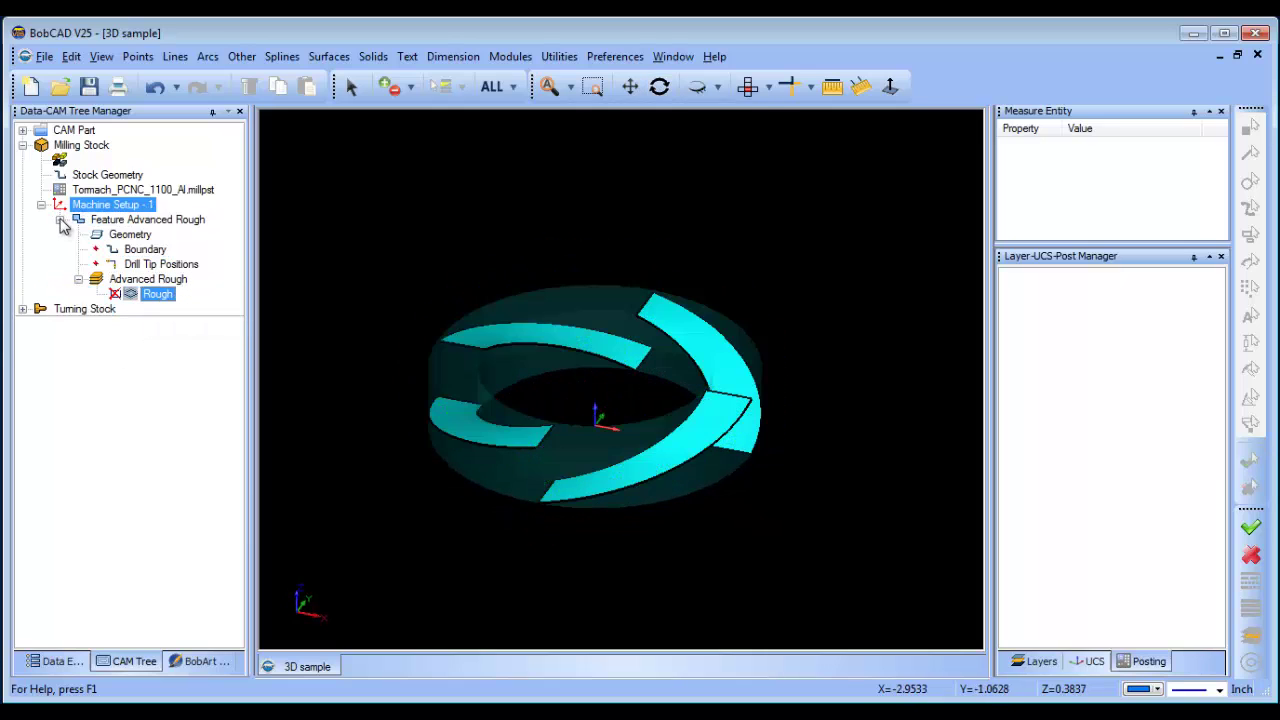
pyautogui.click(59, 219)
pyautogui.moveTo(553, 362); pyautogui.dragTo(620, 400, button='middle')
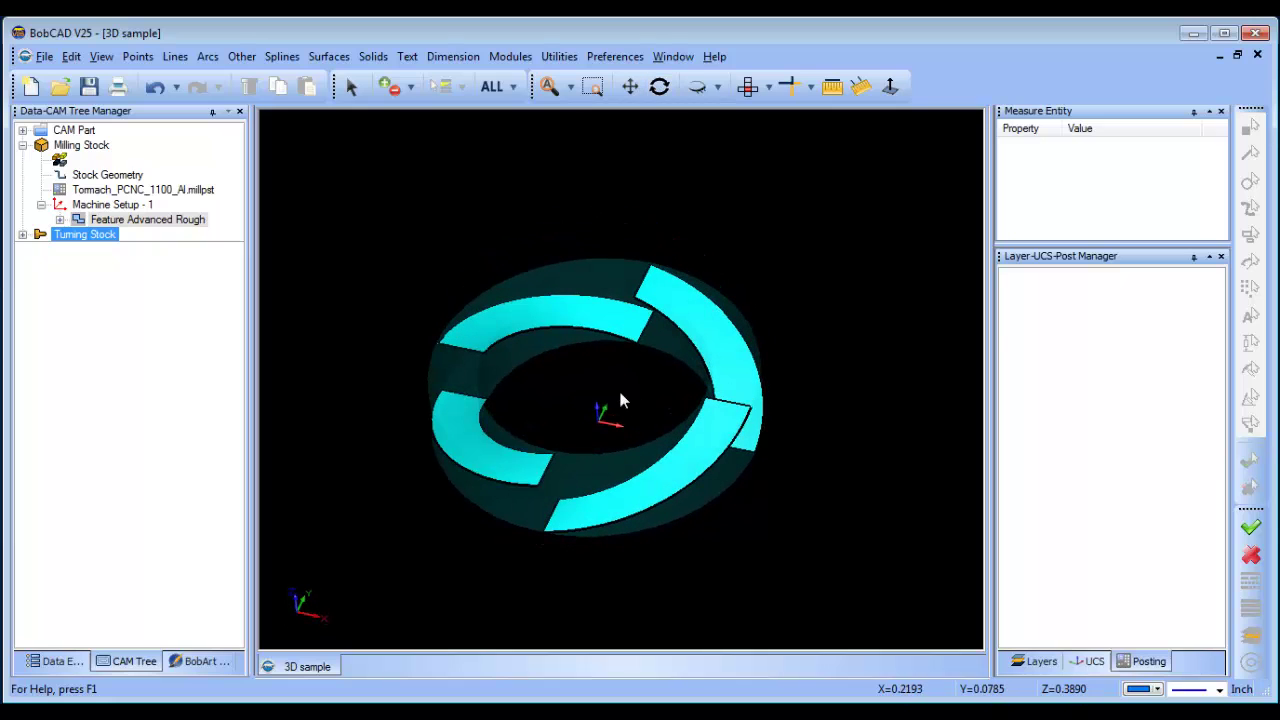
# Show the Stock layer, hide layer 002, view from Top, and insert a new Mill 3 Axis feature
pyautogui.click(1034, 662)
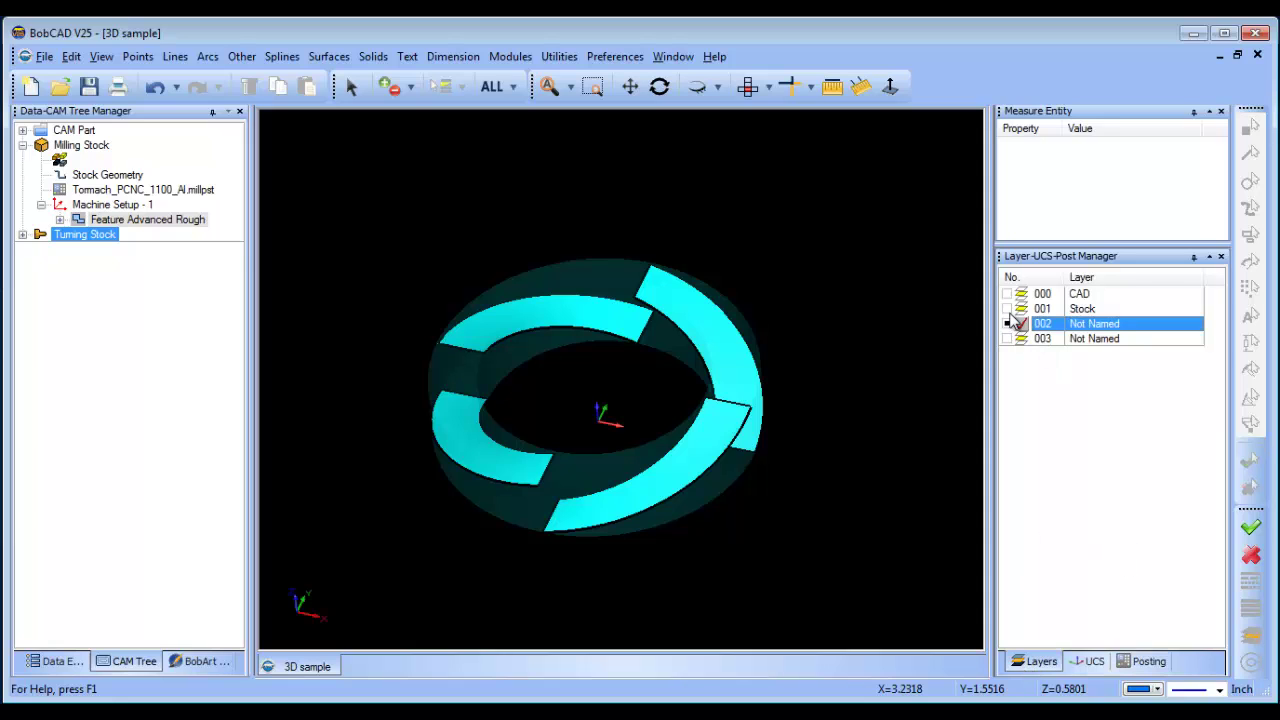
pyautogui.click(1008, 309)
pyautogui.click(1013, 322)
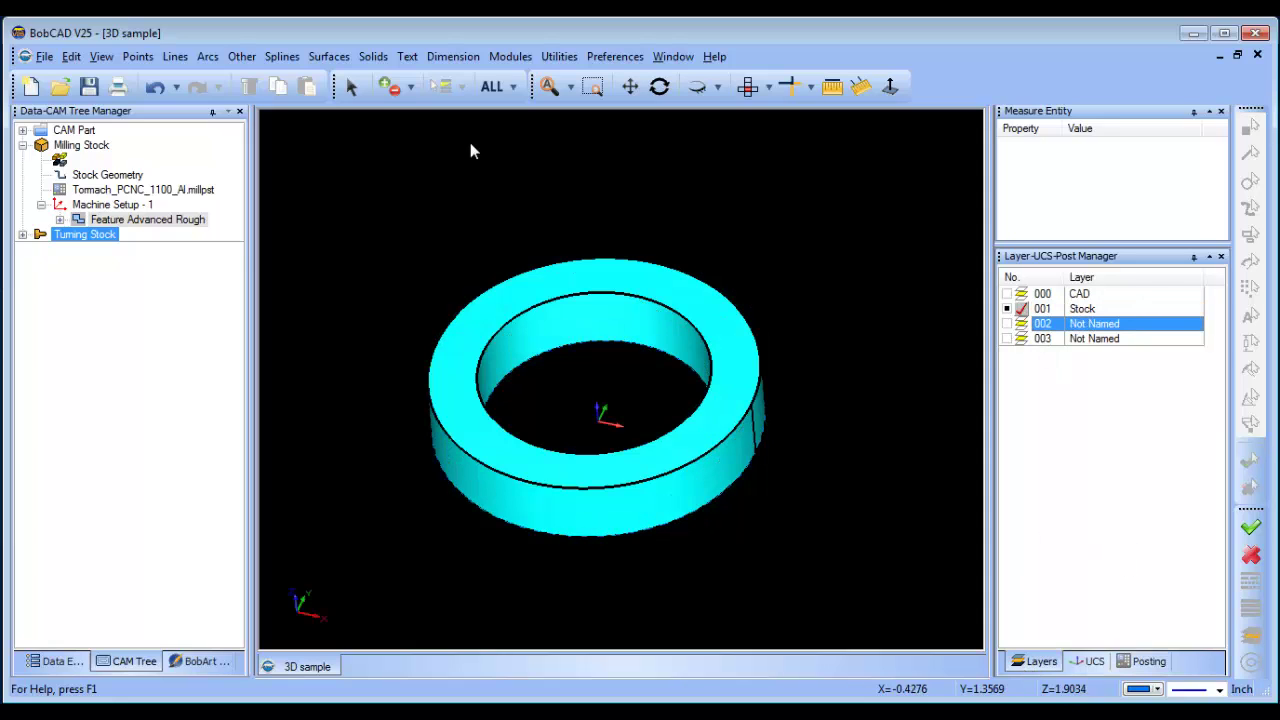
pyautogui.click(353, 87)
pyautogui.click(563, 323)
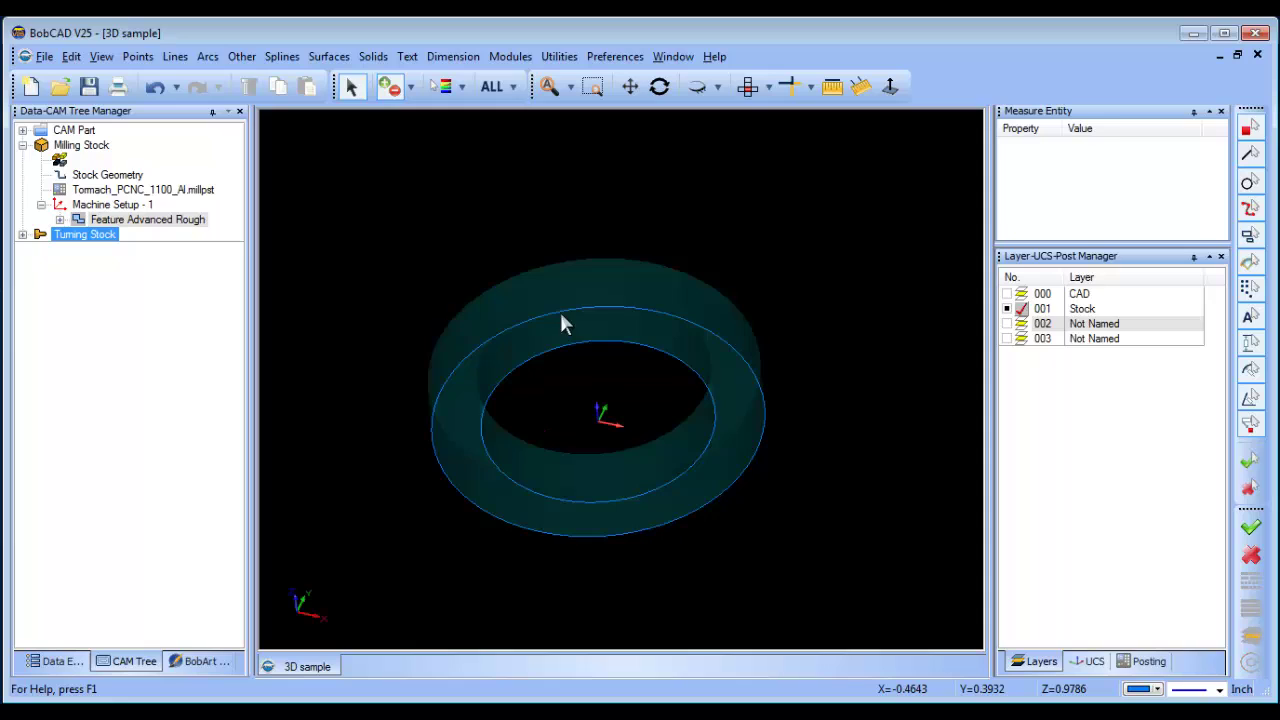
pyautogui.click(747, 86)
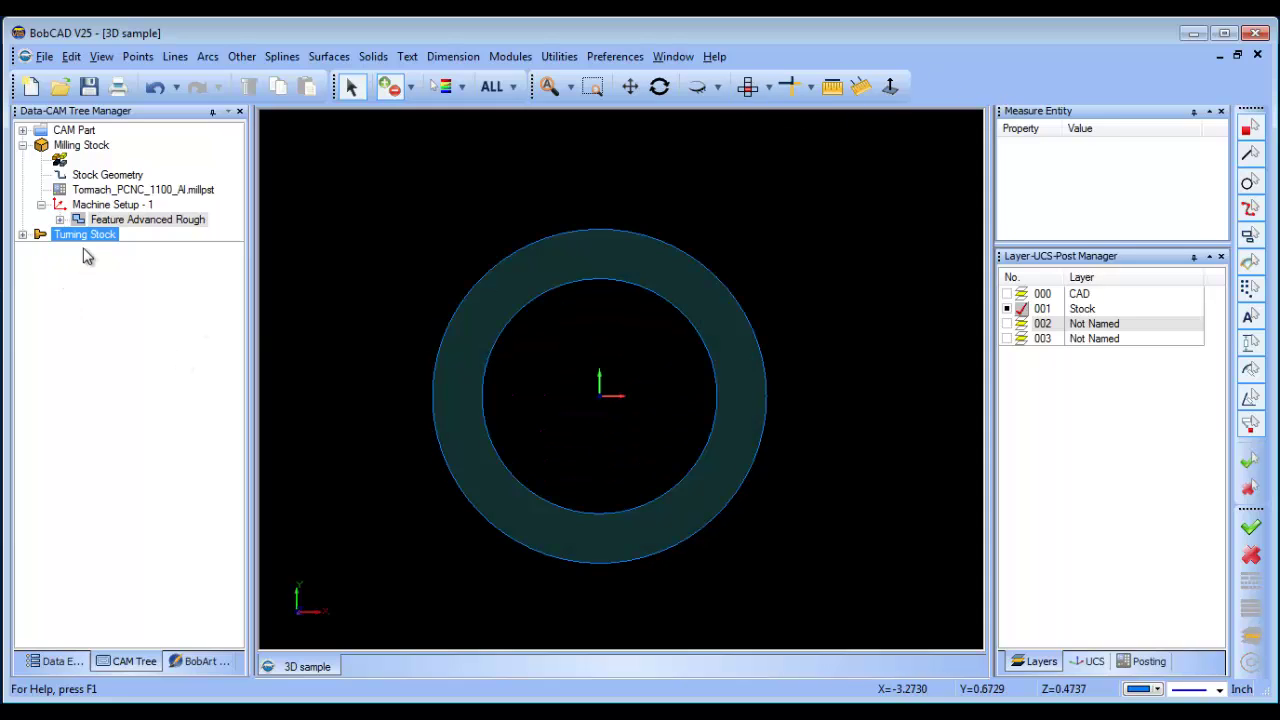
pyautogui.rightClick(113, 220)
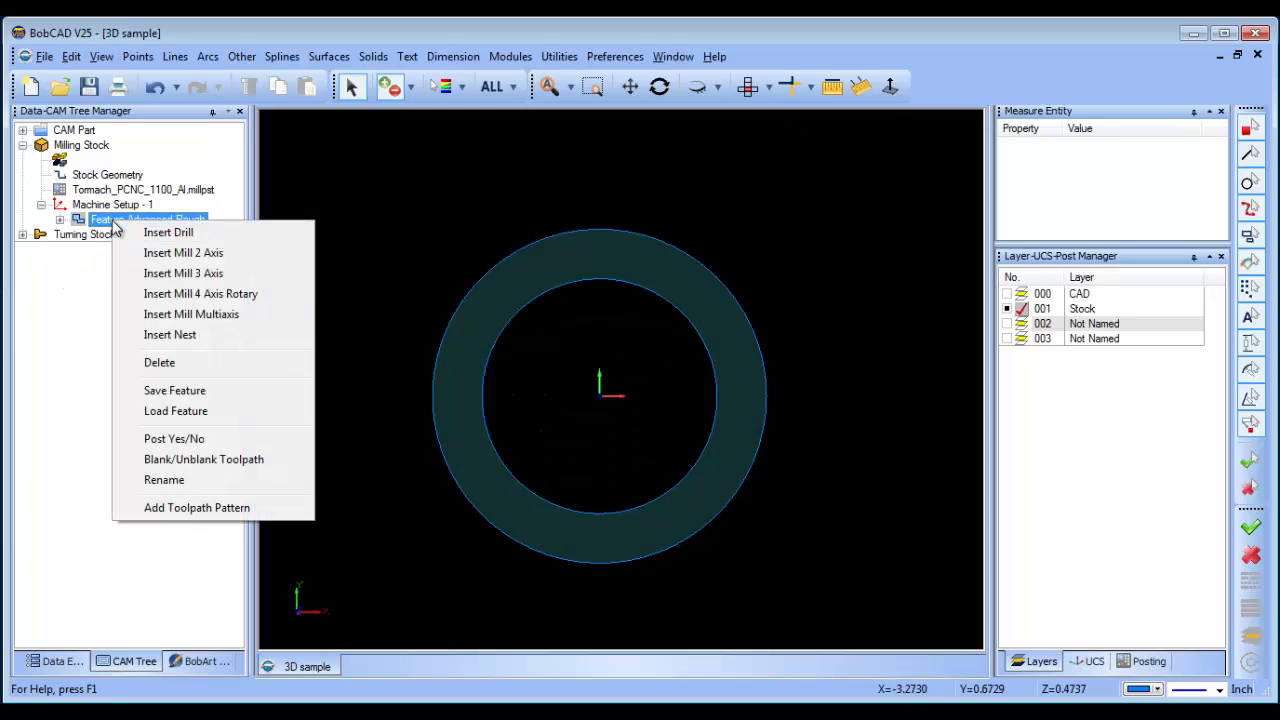
pyautogui.click(266, 277)
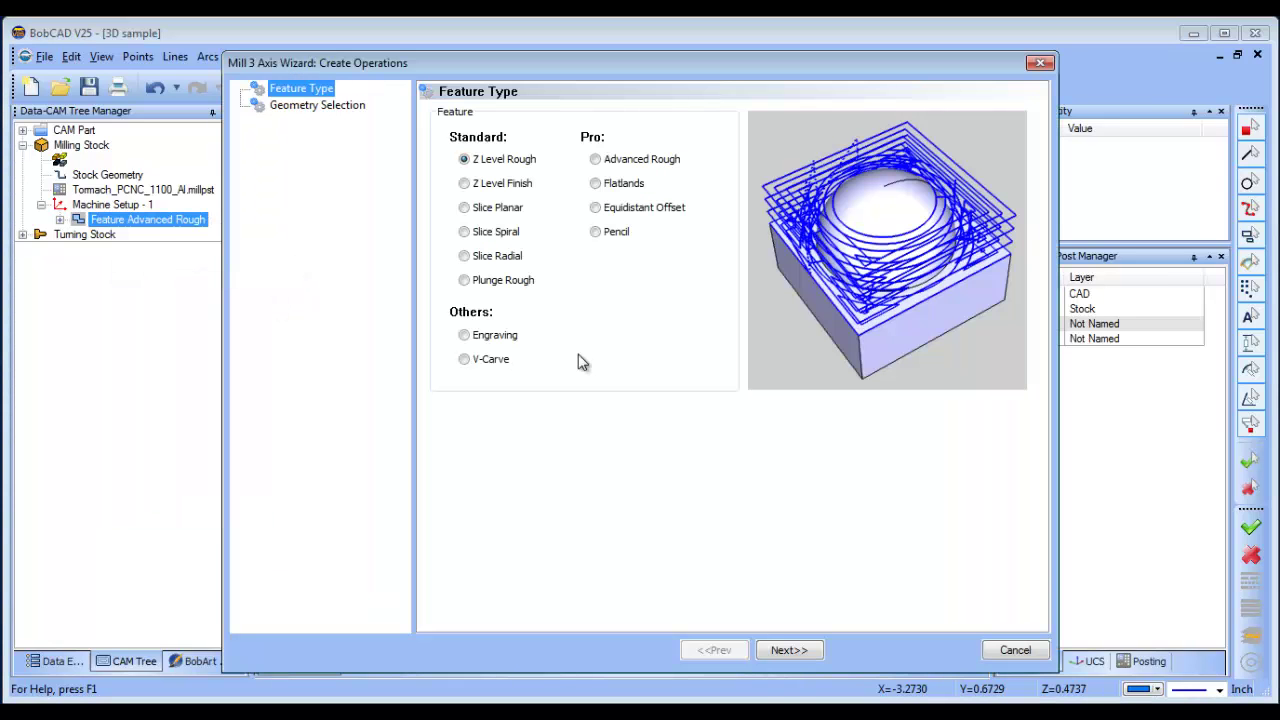
# Choose Slice Spiral and select ALL ring surfaces as its machining geometry
pyautogui.click(464, 231)
pyautogui.click(782, 650)
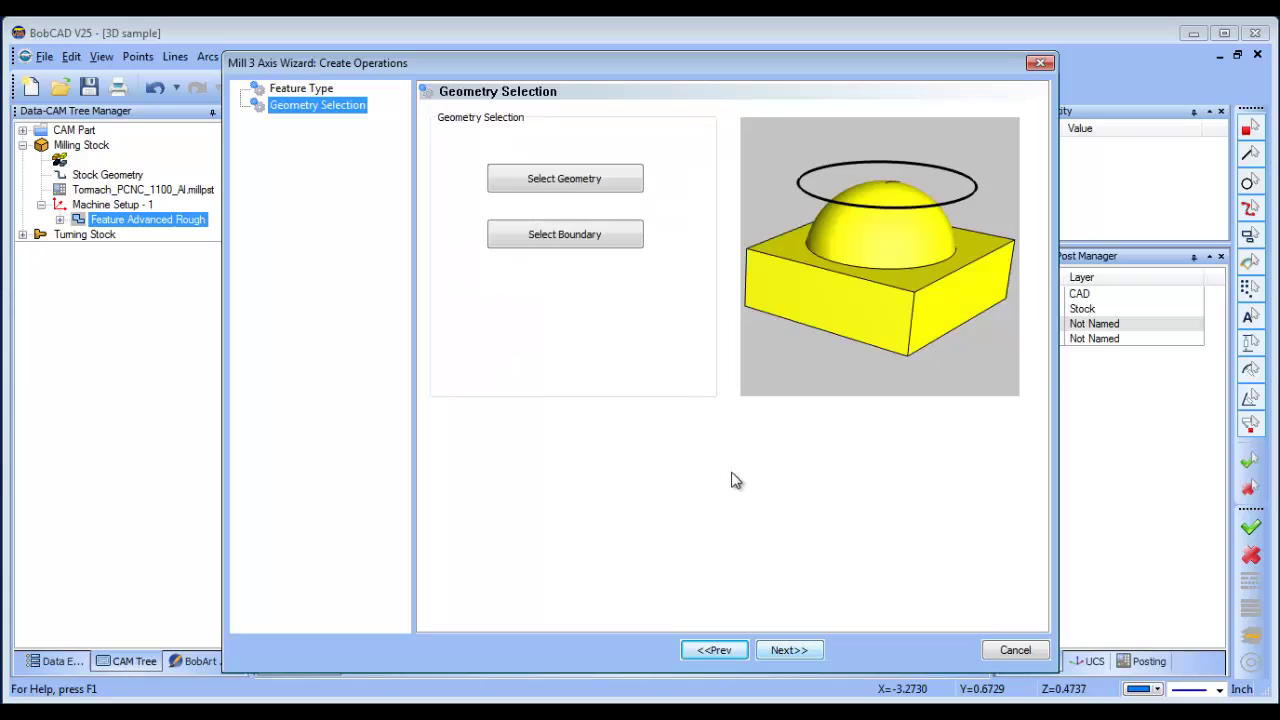
pyautogui.click(578, 195)
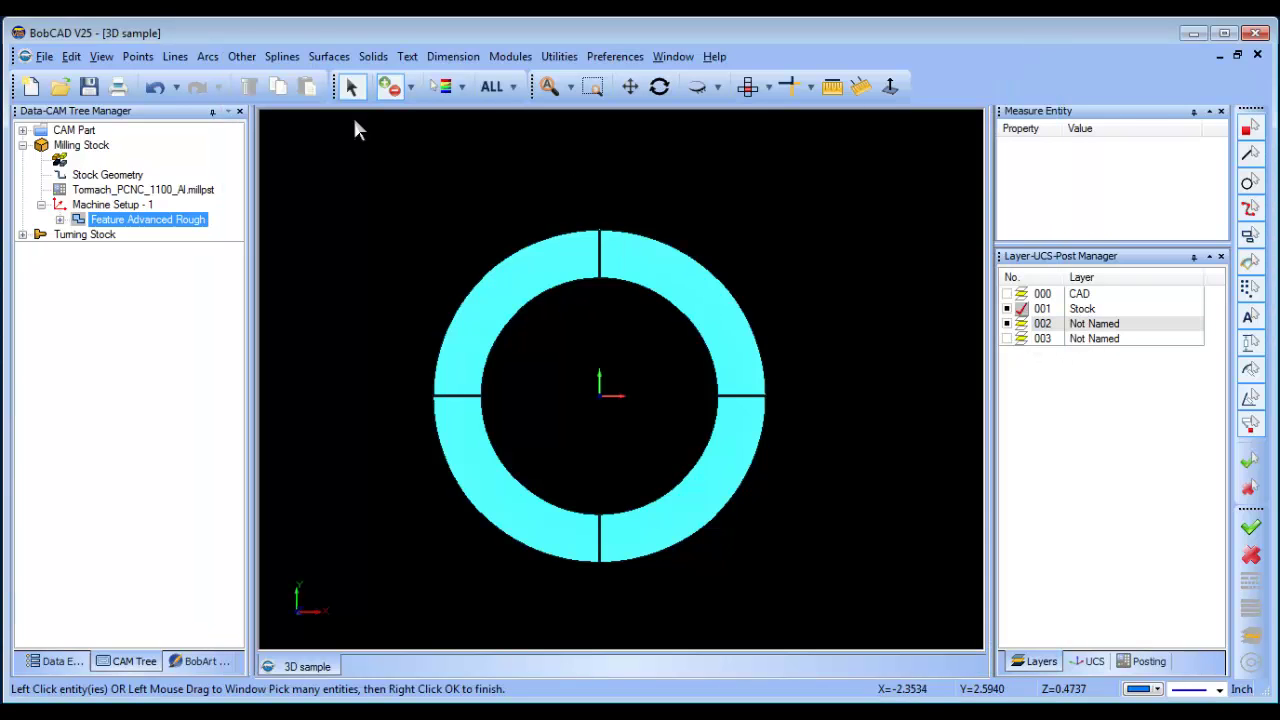
pyautogui.click(491, 86)
pyautogui.rightClick(661, 164)
pyautogui.click(698, 180)
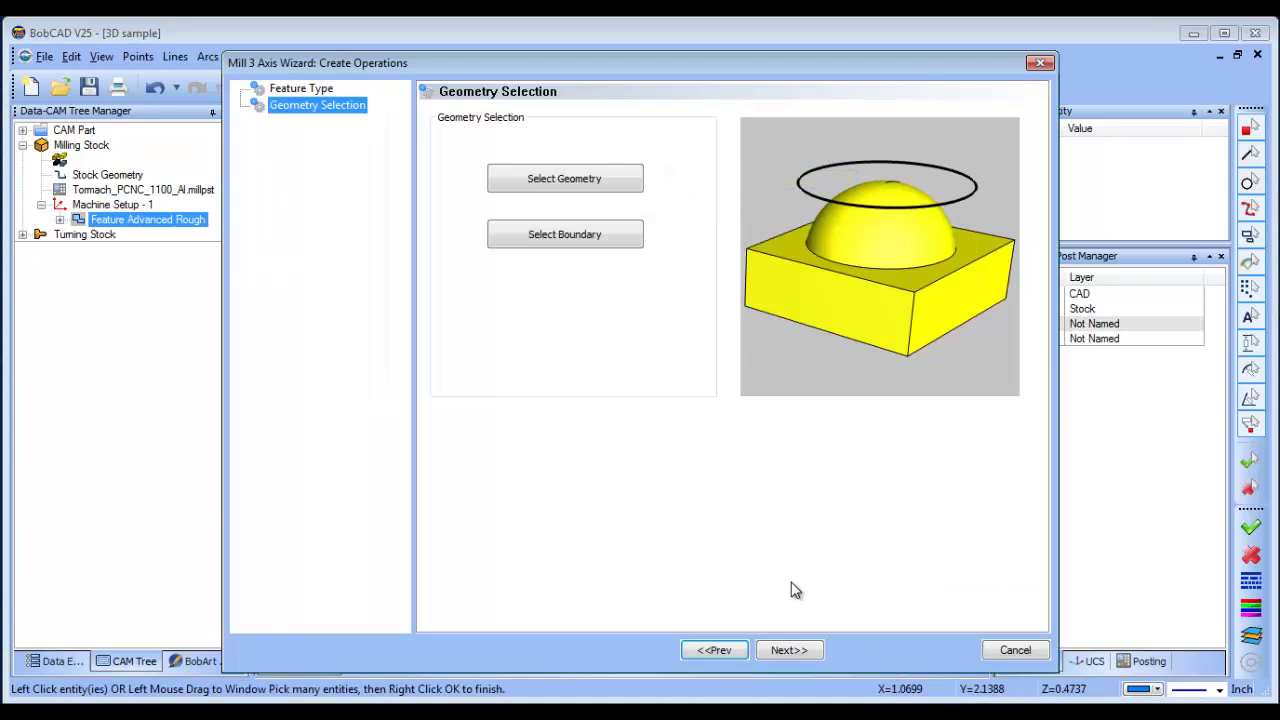
pyautogui.click(789, 651)
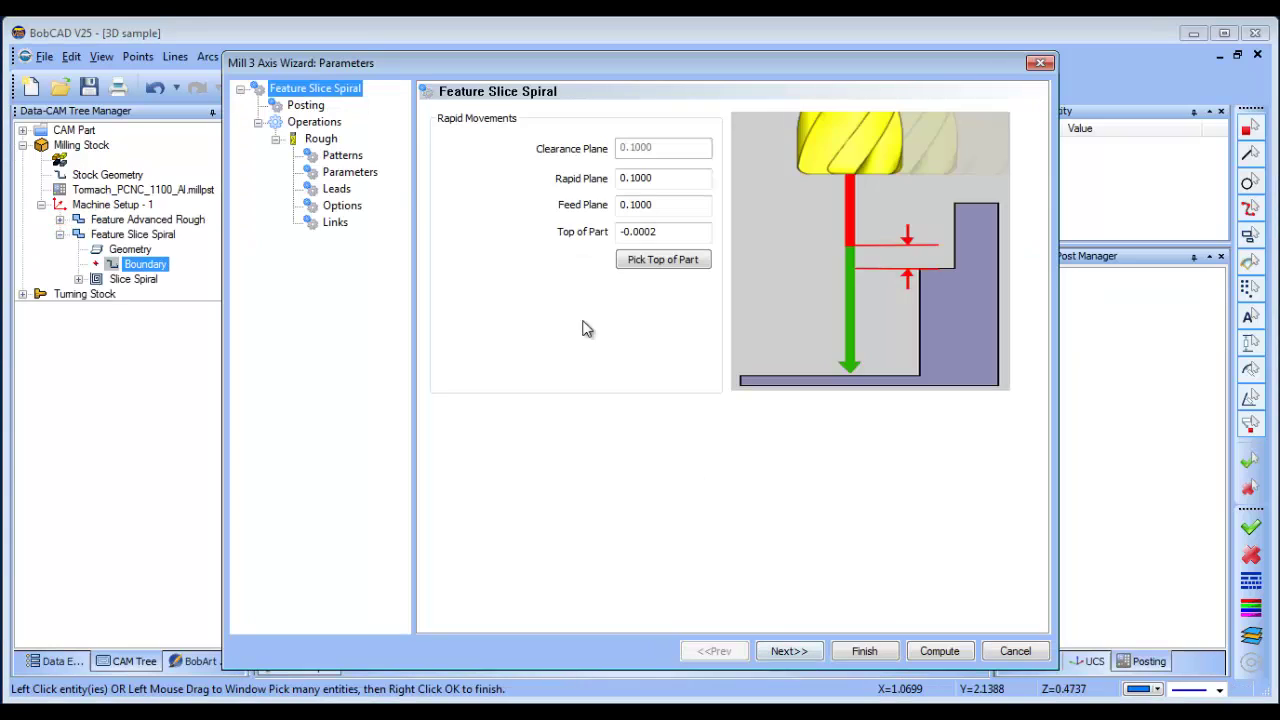
# Set Slice Spiral stepover 0.05, outside size 8 by 8, and 0.001 machining tolerance
pyautogui.click(690, 234)
pyautogui.click(320, 138)
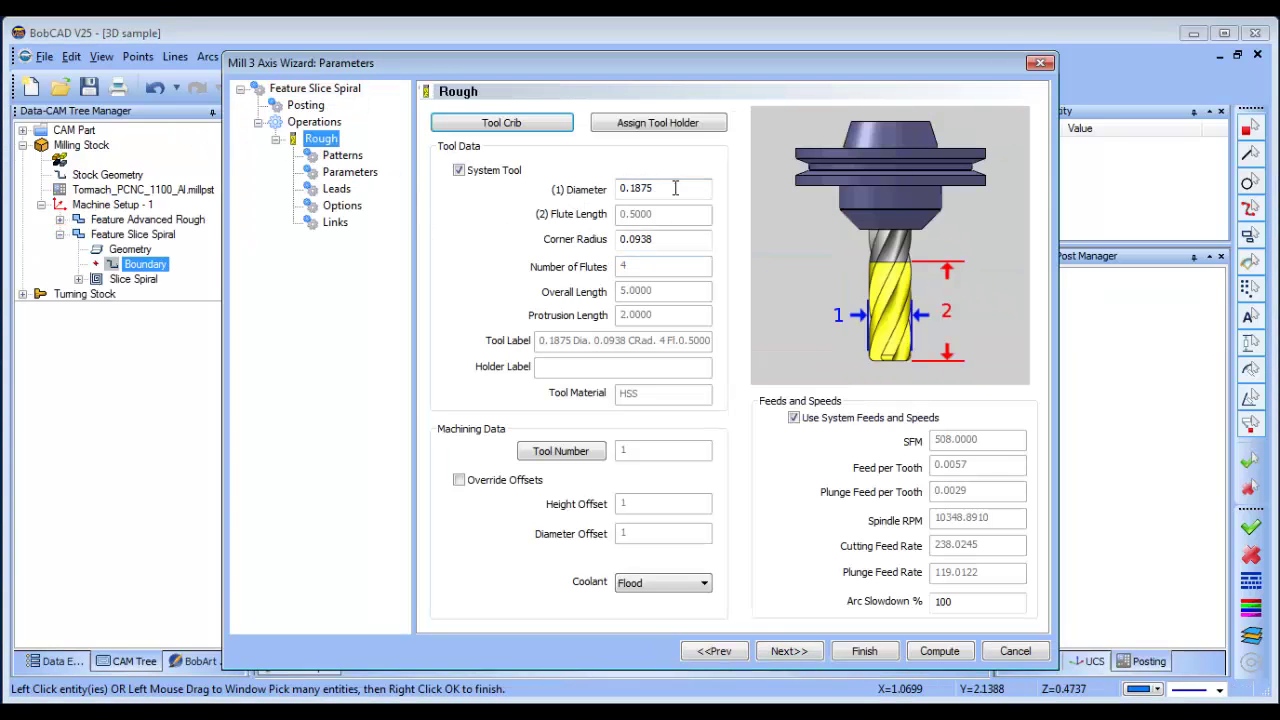
pyautogui.click(345, 157)
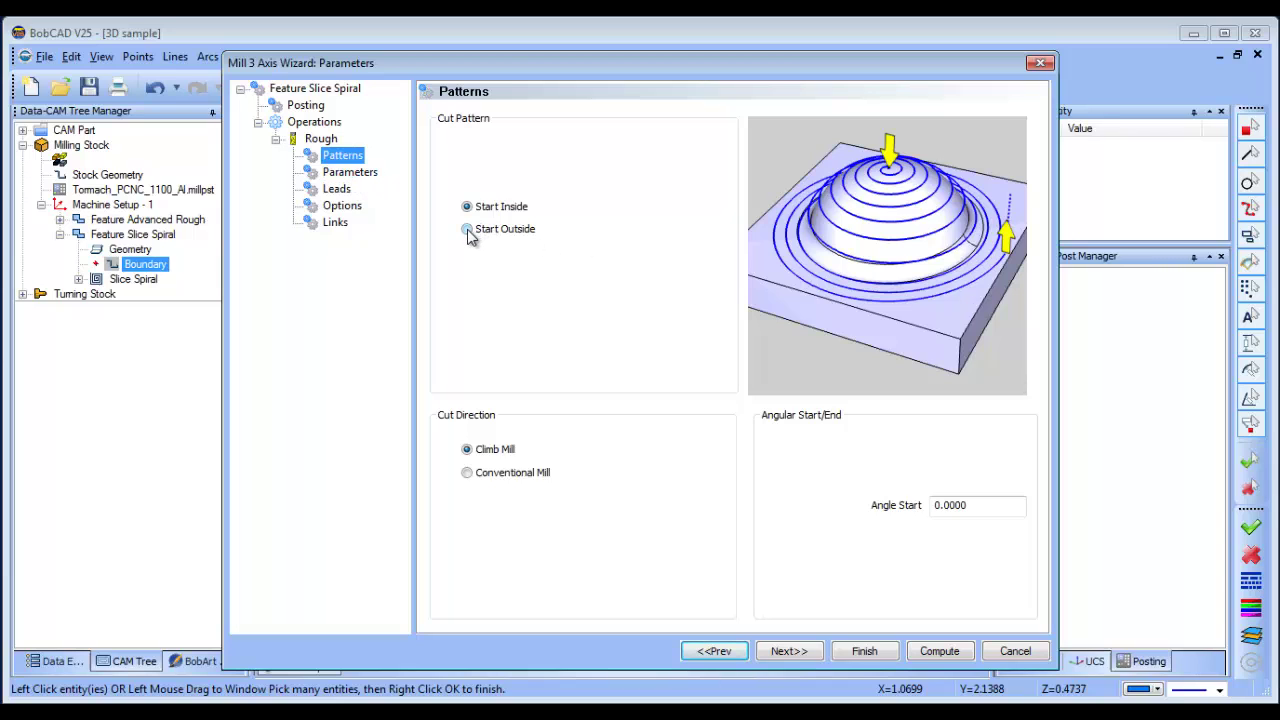
pyautogui.click(352, 175)
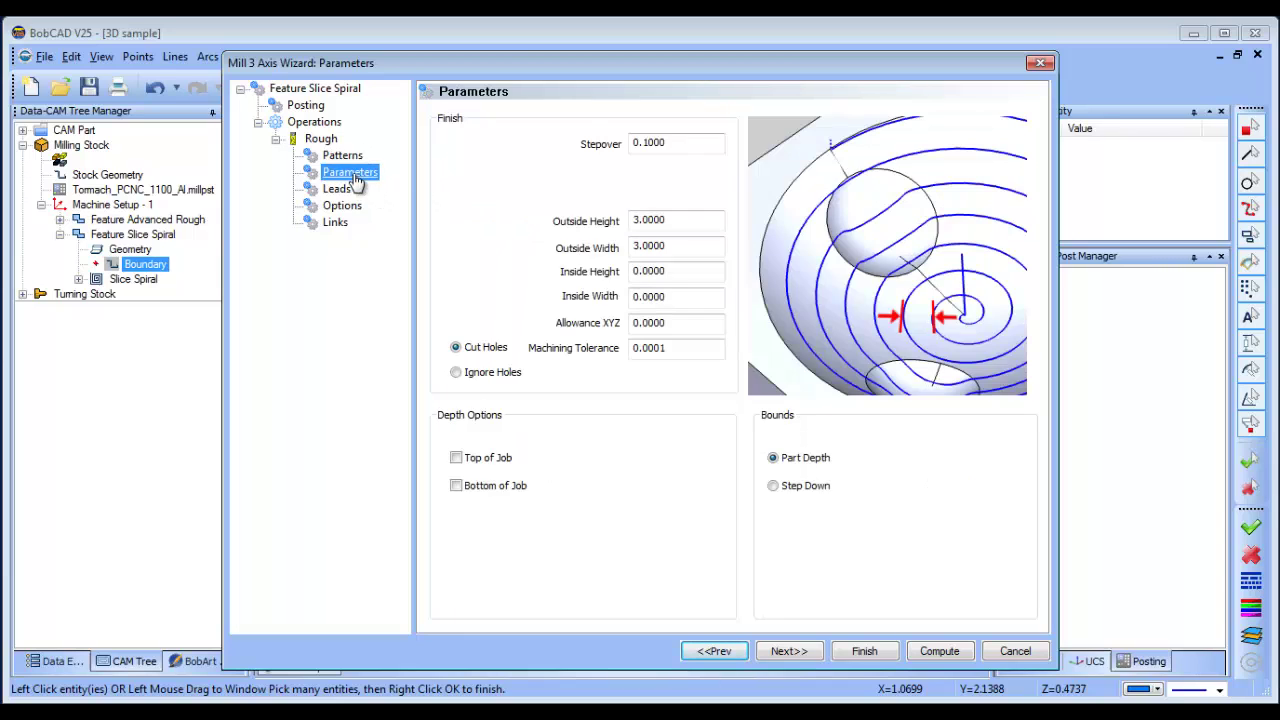
pyautogui.doubleClick(642, 145)
pyautogui.write('.05')
pyautogui.press('Tab')
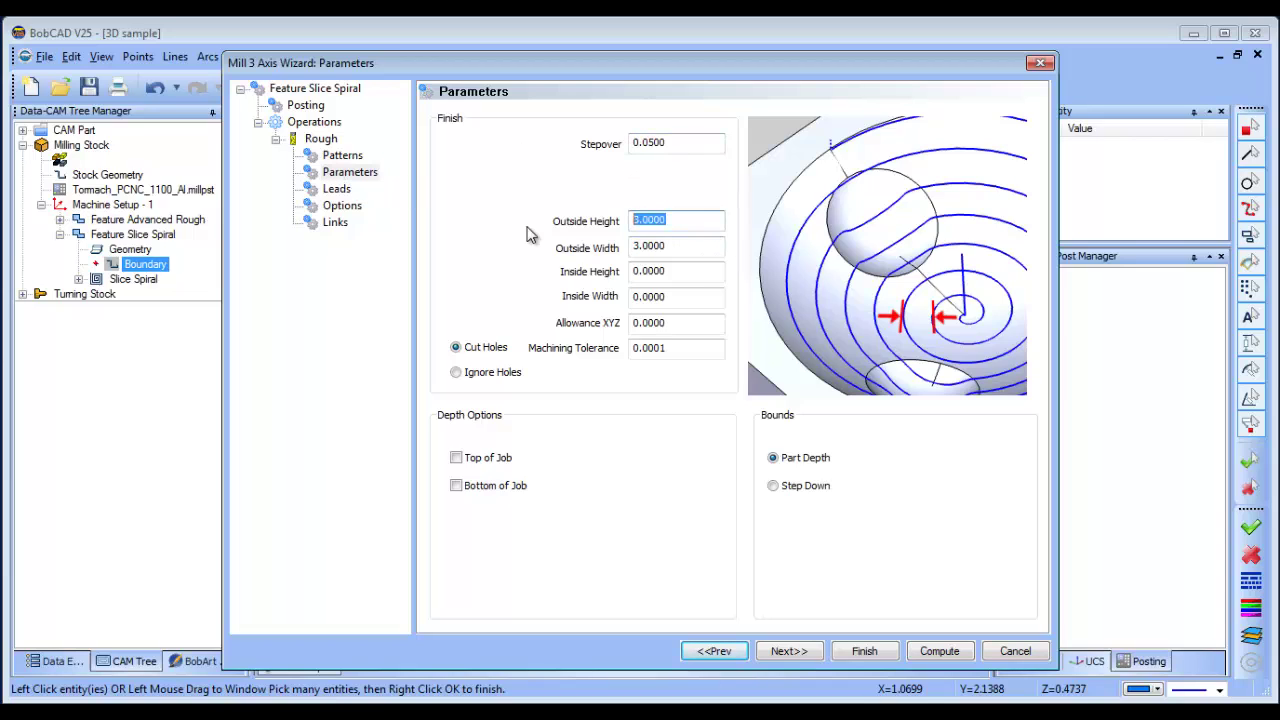
pyautogui.press('Tab')
pyautogui.write('8')
pyautogui.doubleClick(677, 352)
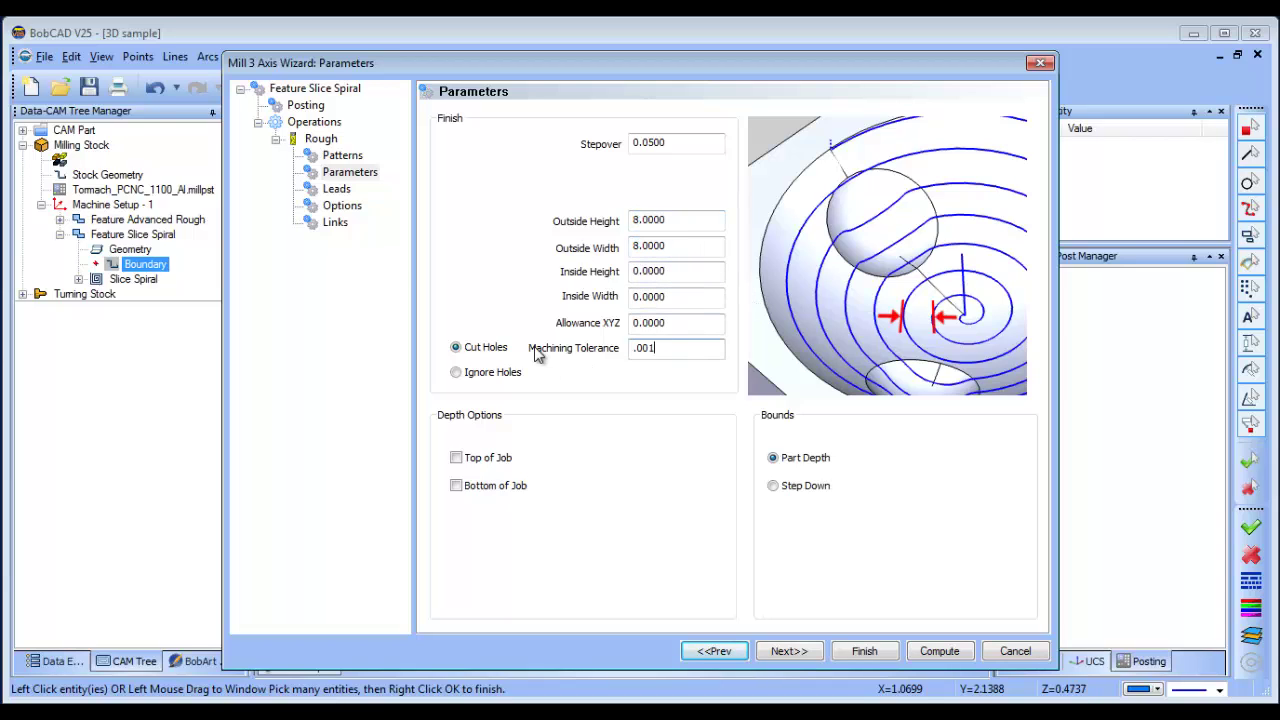
# Review the Leads, Options and Links pages, then finish the Slice Spiral wizard
pyautogui.click(336, 189)
pyautogui.click(340, 206)
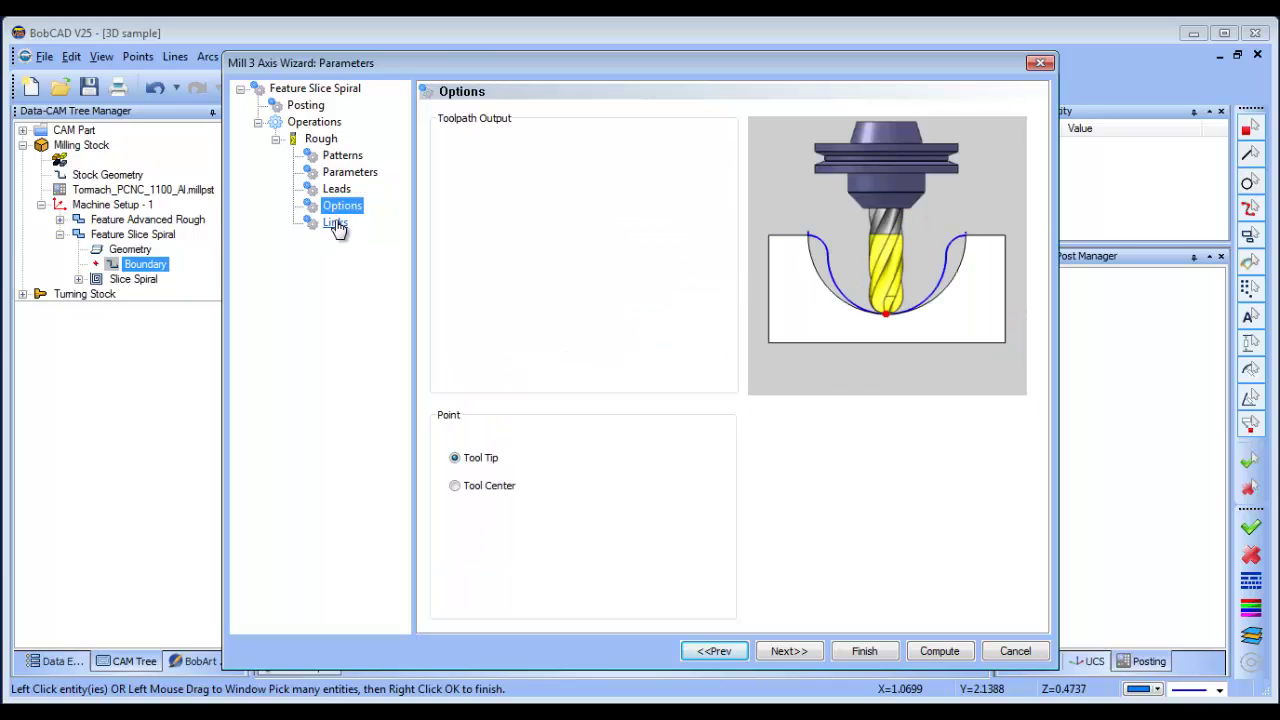
pyautogui.click(336, 223)
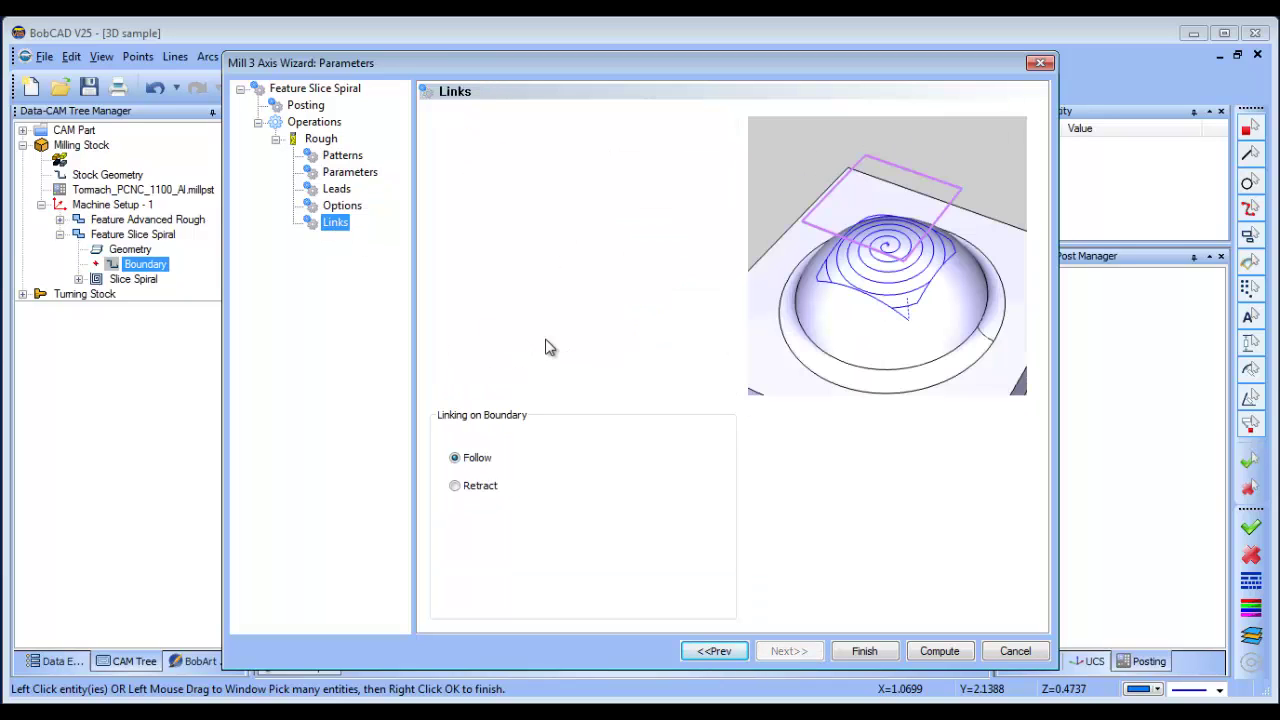
pyautogui.click(862, 651)
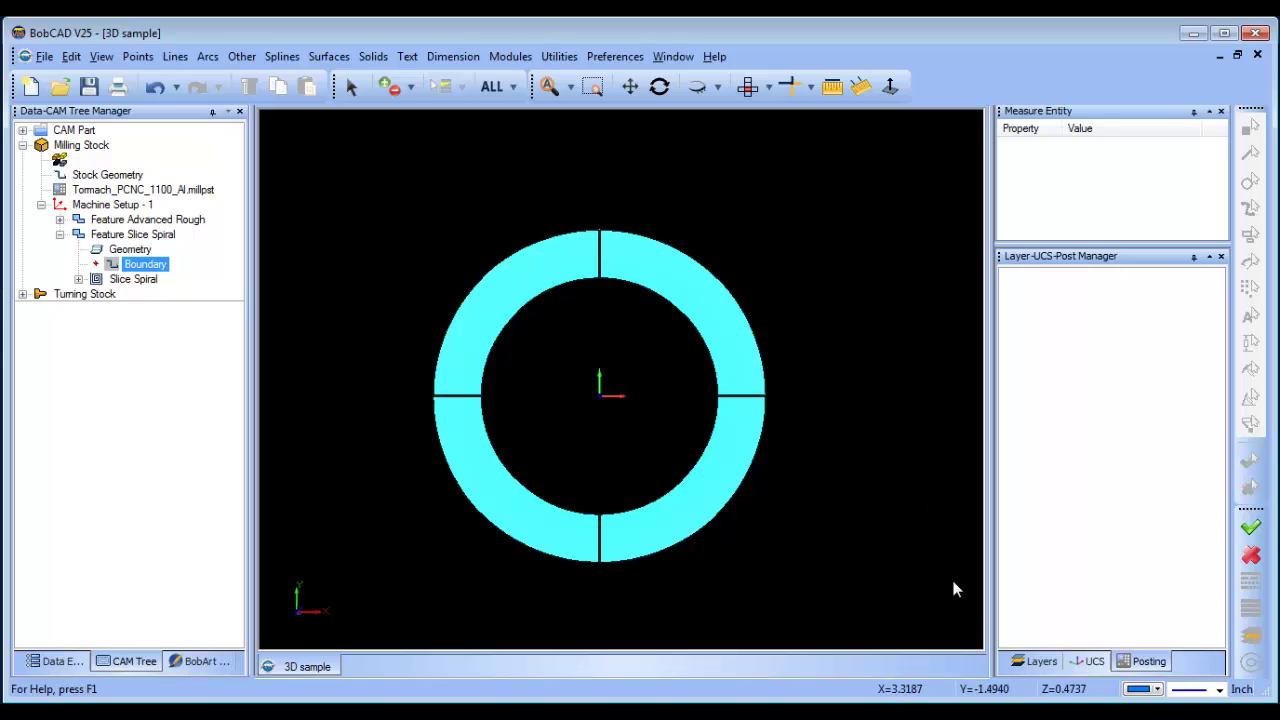
# Hide layer 002 and reselect the ring's outer and inner circles as the Slice Spiral boundary
pyautogui.click(1038, 660)
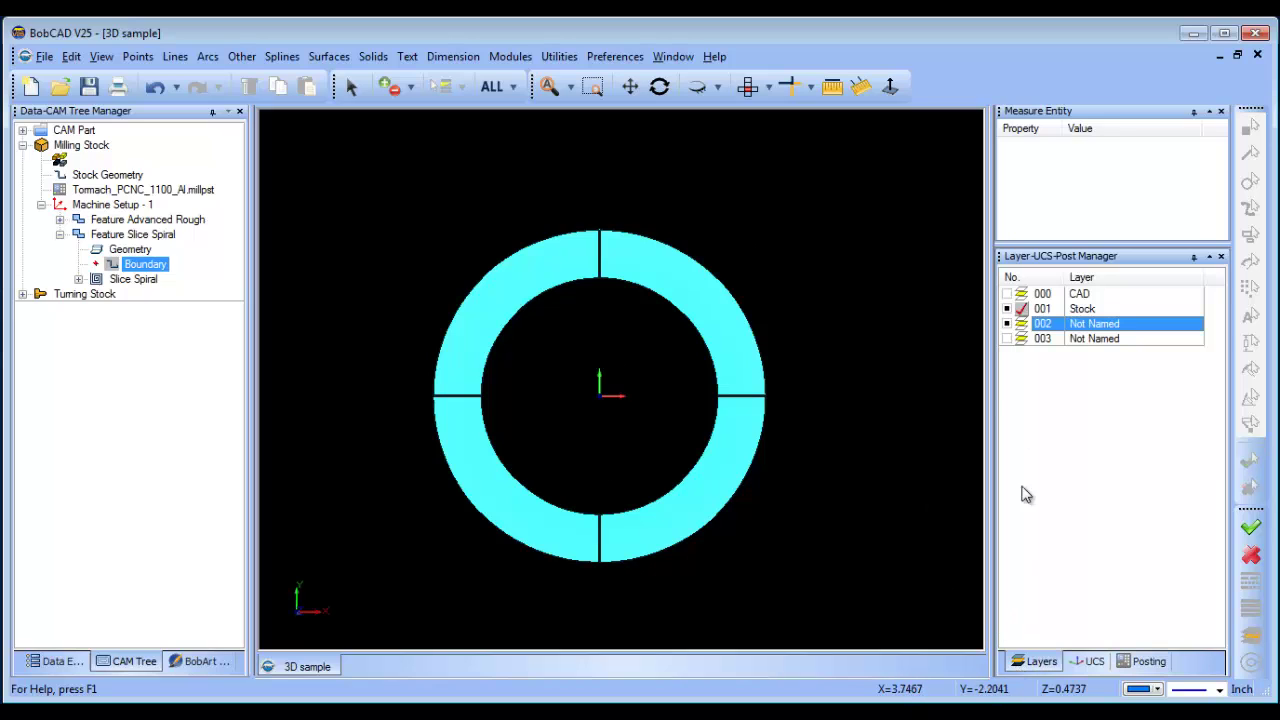
pyautogui.click(1008, 324)
pyautogui.rightClick(160, 265)
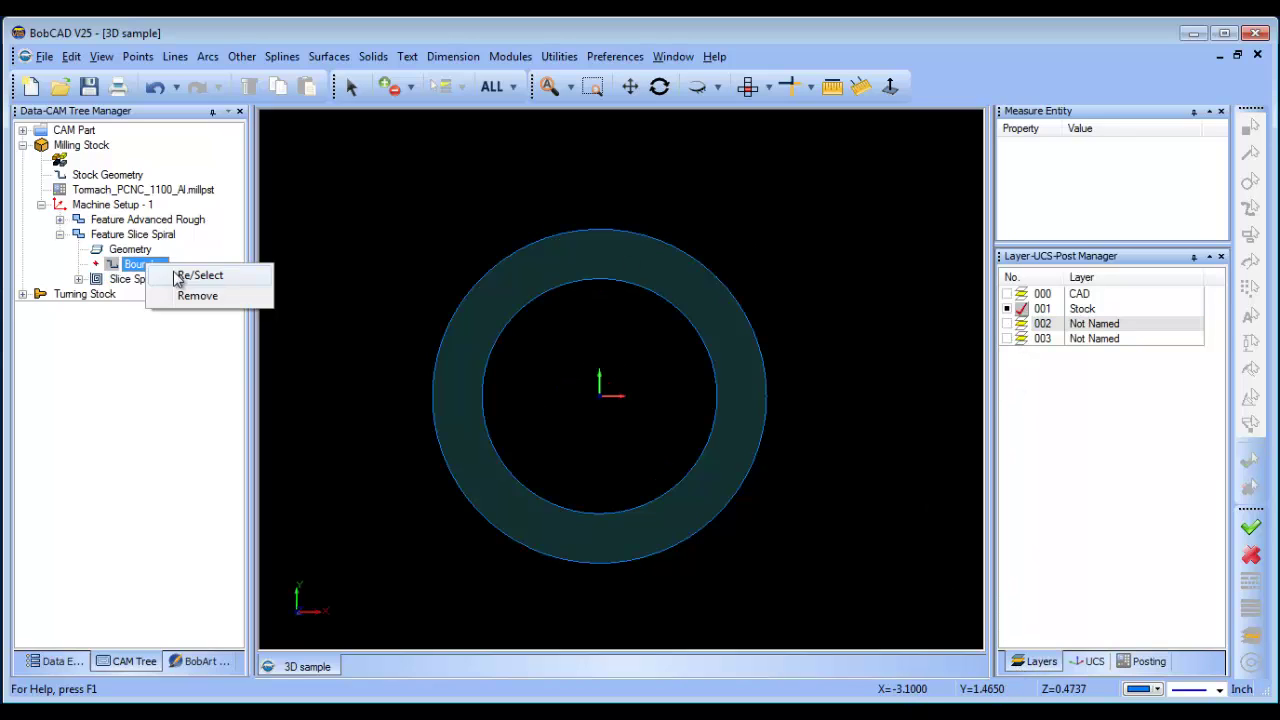
pyautogui.click(197, 275)
pyautogui.click(506, 259)
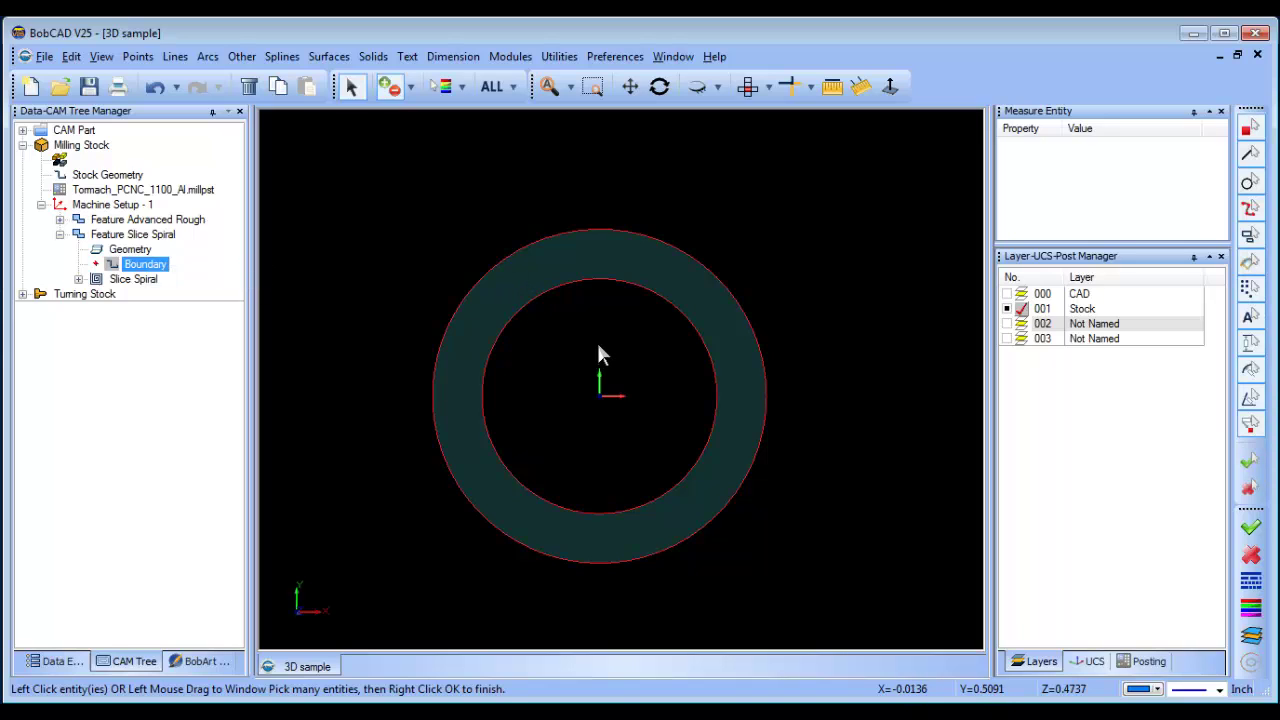
pyautogui.click(112, 279)
# Compute the Slice Spiral toolpath and orbit to view it in 3D
pyautogui.rightClick(135, 287)
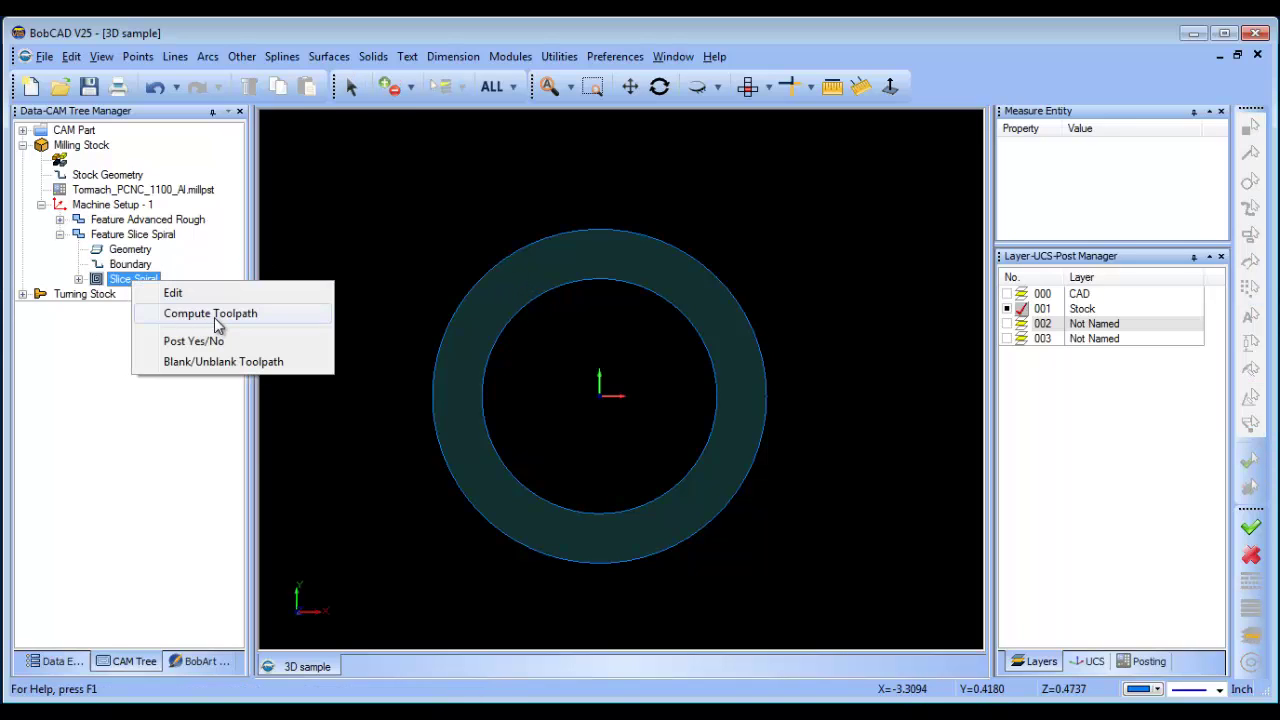
pyautogui.click(214, 314)
pyautogui.moveTo(477, 503); pyautogui.dragTo(540, 490, button='middle')
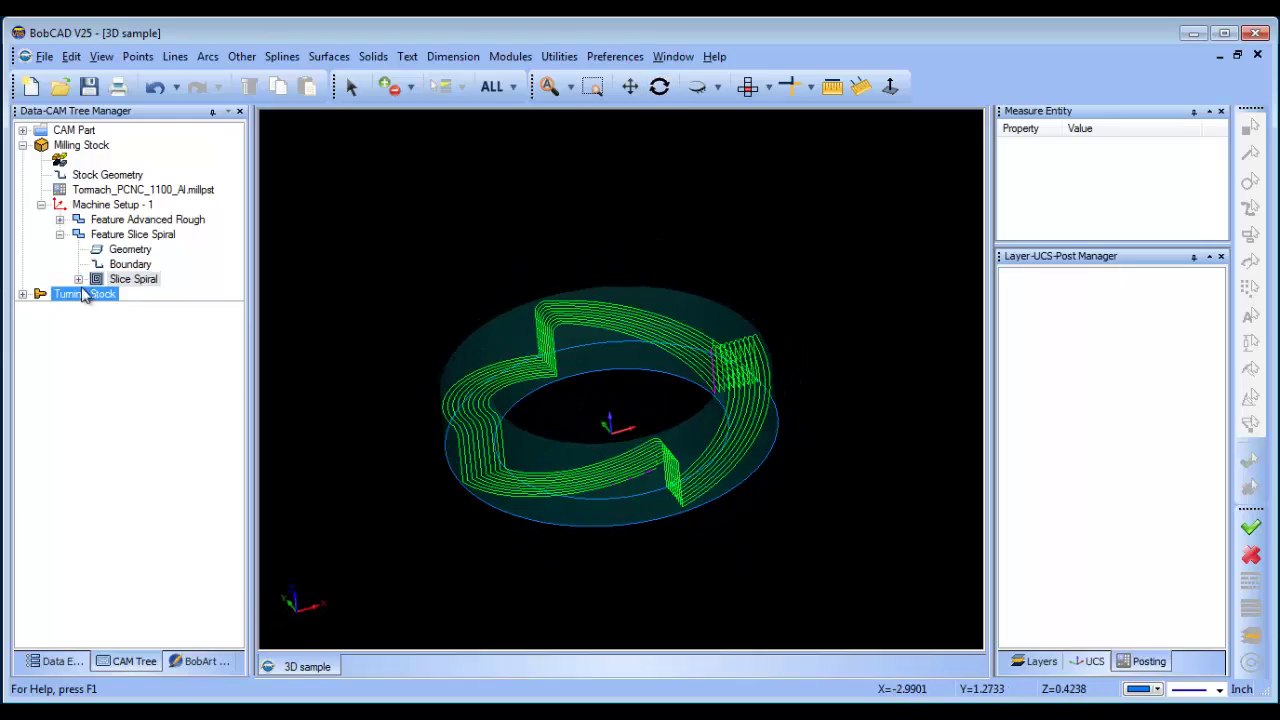
# Edit the Slice Spiral bounds to Step Down 0.1 and compute the toolpath
pyautogui.rightClick(116, 236)
pyautogui.rightClick(106, 282)
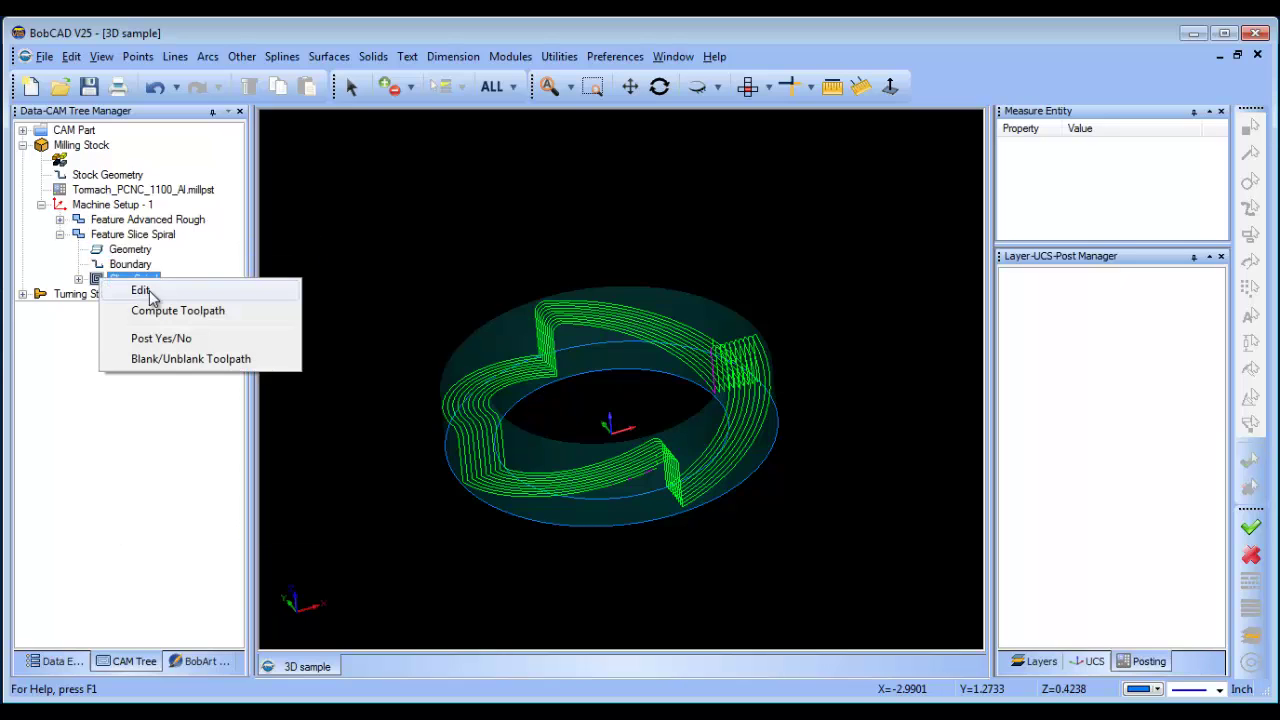
pyautogui.click(140, 288)
pyautogui.click(348, 208)
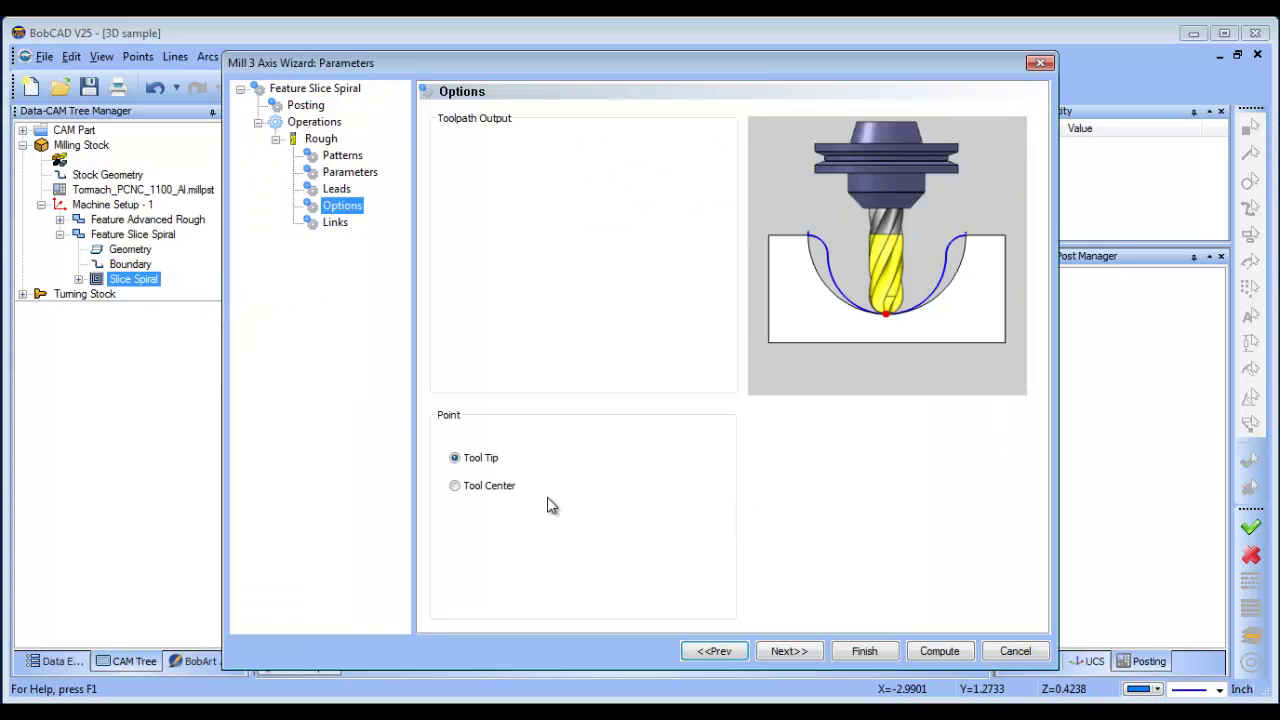
pyautogui.click(335, 189)
pyautogui.click(350, 172)
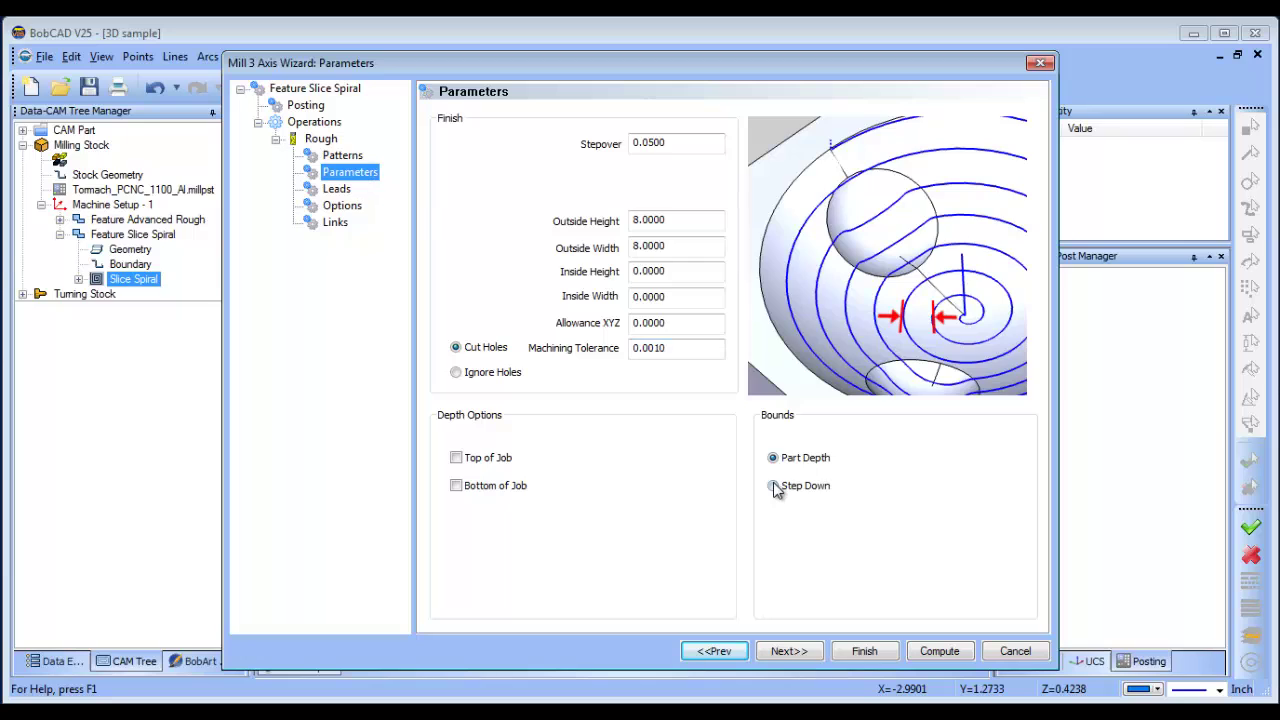
pyautogui.click(775, 487)
pyautogui.doubleClick(979, 486)
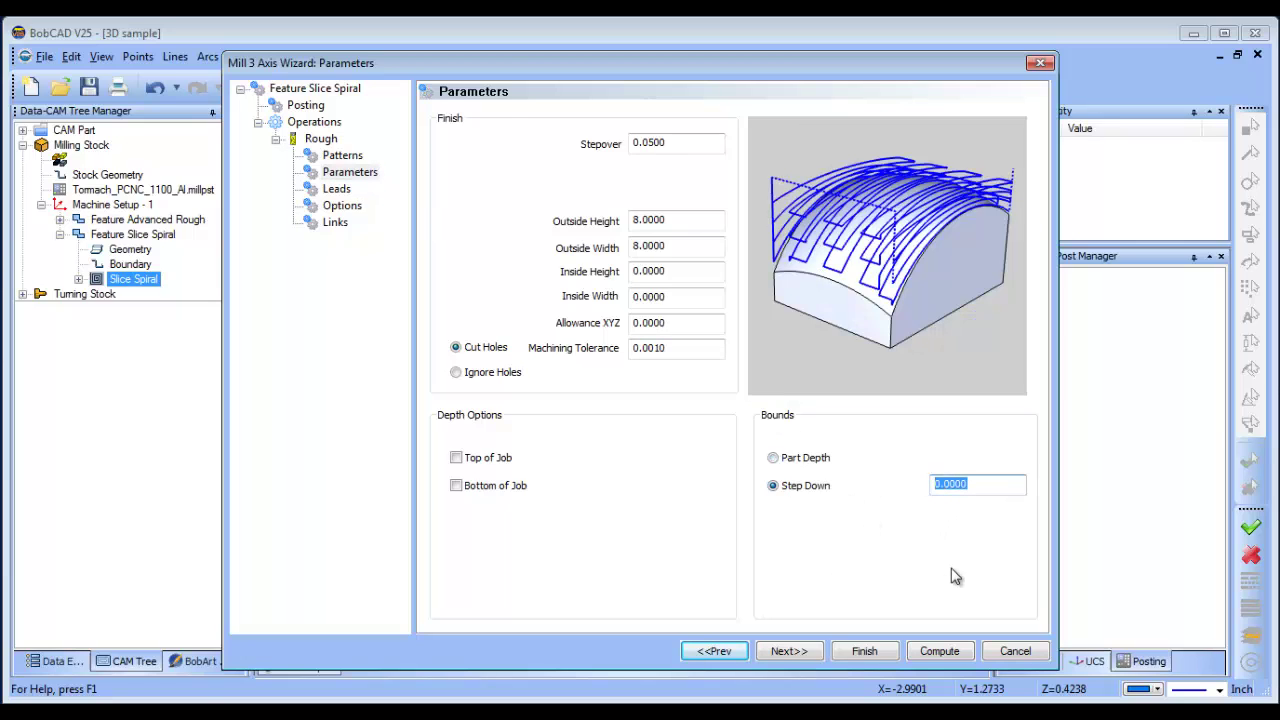
pyautogui.click(864, 651)
pyautogui.moveTo(655, 433)
pyautogui.mouseDown()
pyautogui.moveTo(786, 429)
pyautogui.moveTo(640, 440)
pyautogui.mouseUp()
# Switch the Slice Spiral bounds back to Part Depth and recompute the toolpath
pyautogui.rightClick(137, 284)
pyautogui.click(165, 293)
pyautogui.click(345, 174)
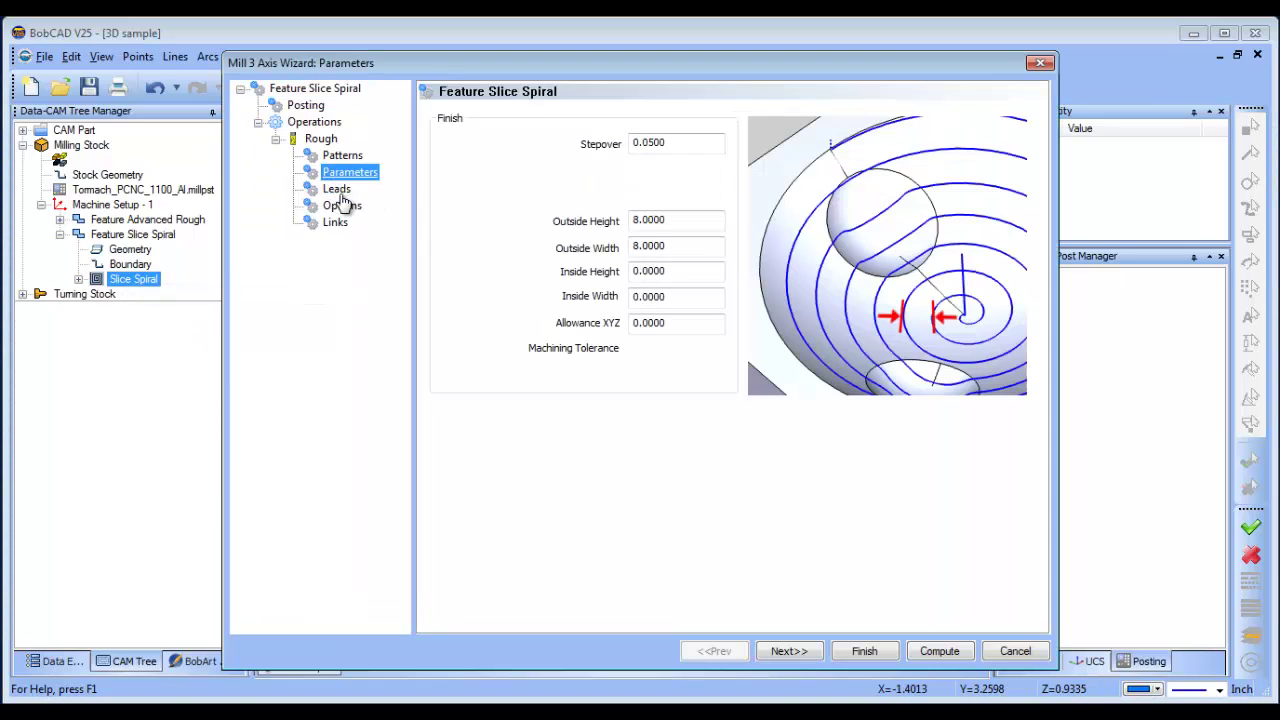
pyautogui.click(773, 458)
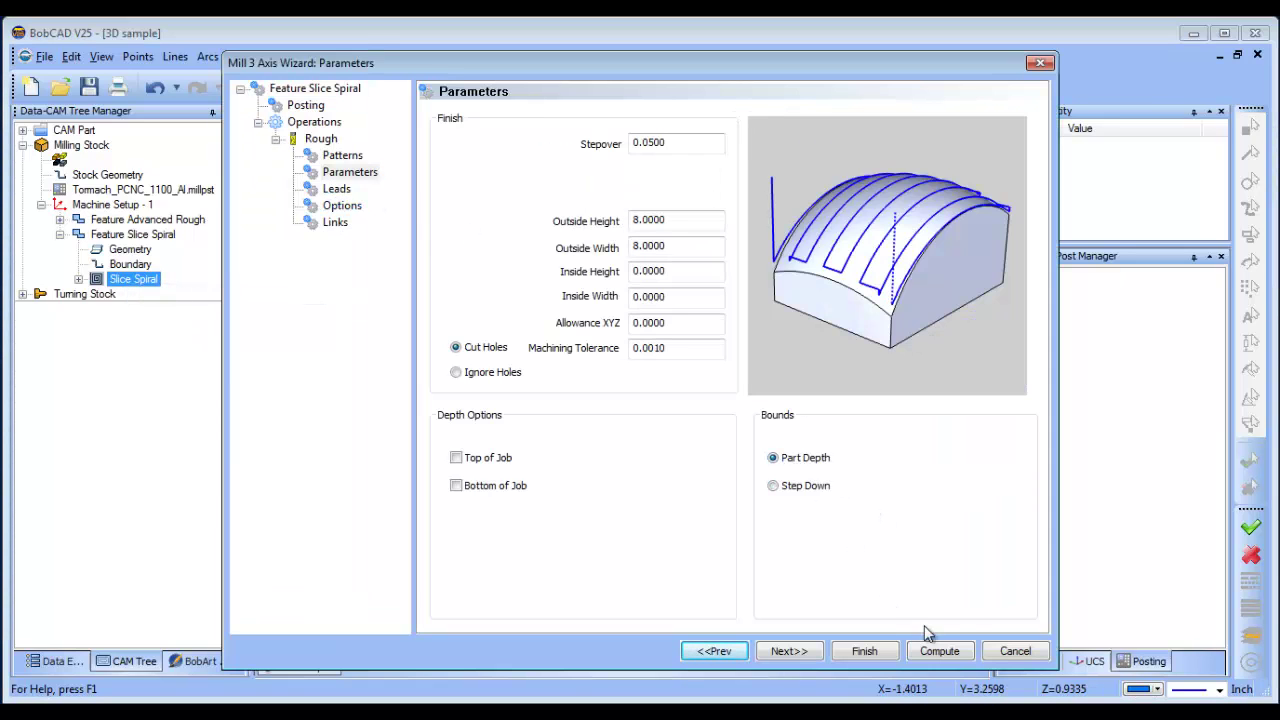
pyautogui.click(940, 651)
pyautogui.moveTo(643, 409)
pyautogui.mouseDown(button='middle')
pyautogui.moveTo(594, 411)
pyautogui.moveTo(611, 465)
pyautogui.moveTo(609, 426)
pyautogui.moveTo(651, 420)
pyautogui.moveTo(662, 451)
pyautogui.moveTo(656, 426)
pyautogui.mouseUp(button='middle')
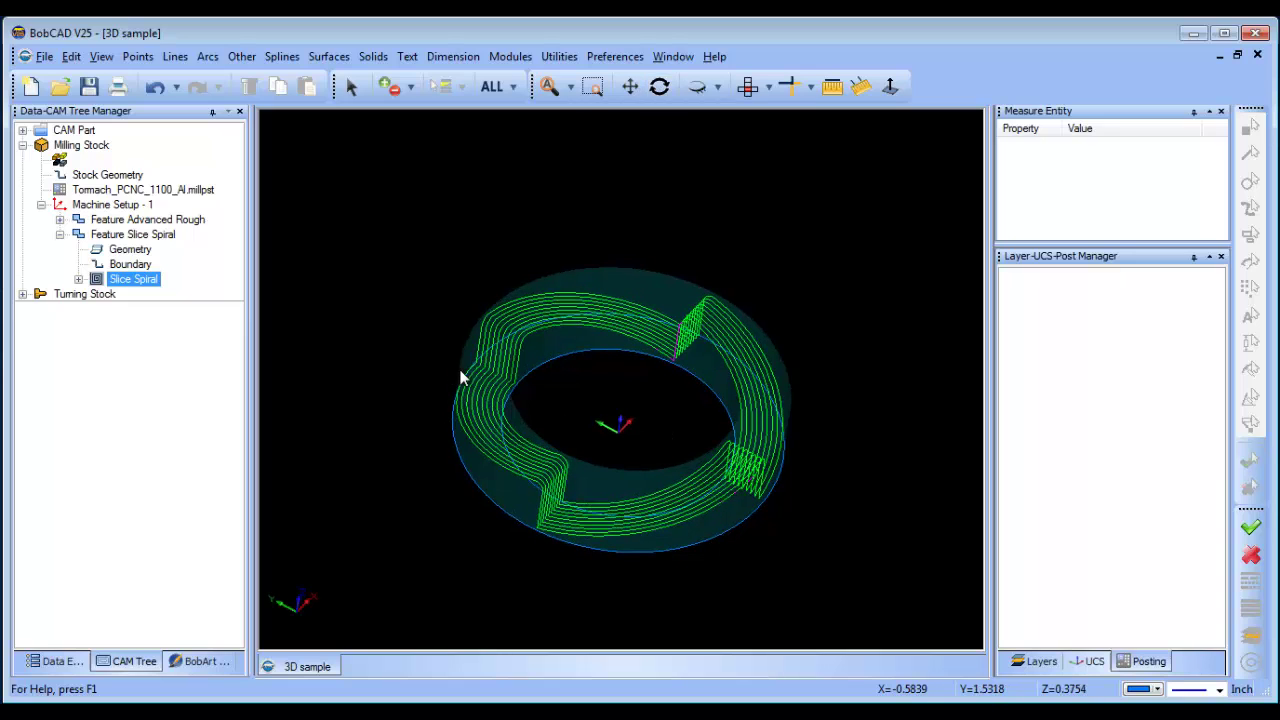
# Launch Mill Simulation from Modules to load the ring, cutter and toolpath into CutSim
pyautogui.moveTo(640, 466); pyautogui.dragTo(617, 453, button='middle')
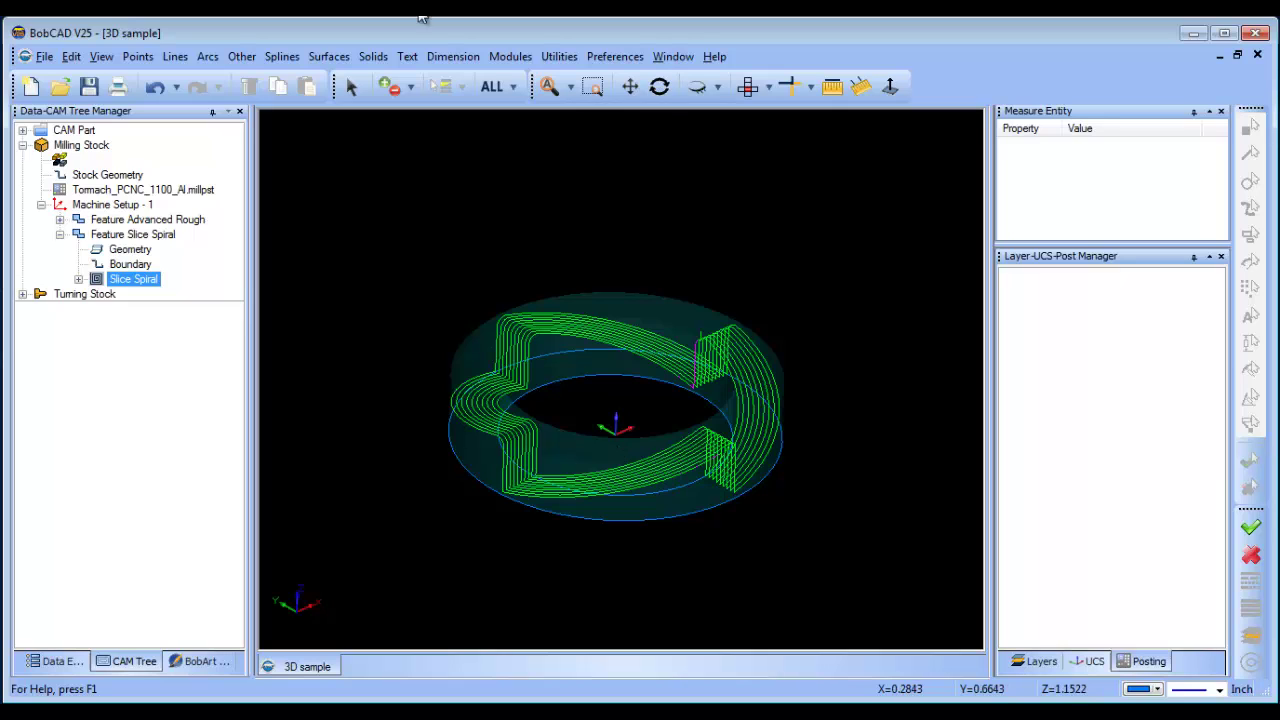
pyautogui.click(510, 56)
pyautogui.click(549, 143)
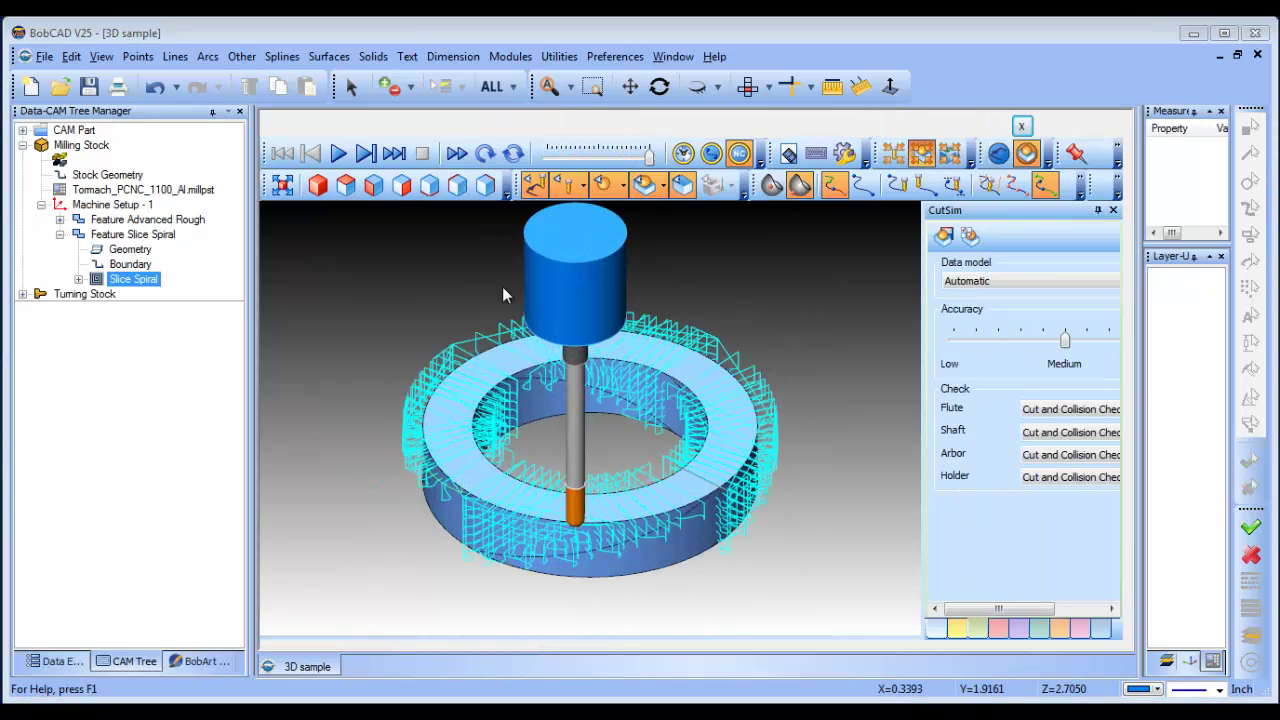
# Hide toolpath lines, play the cut at higher speed, and briefly toggle stock transparency
pyautogui.click(563, 187)
pyautogui.click(652, 183)
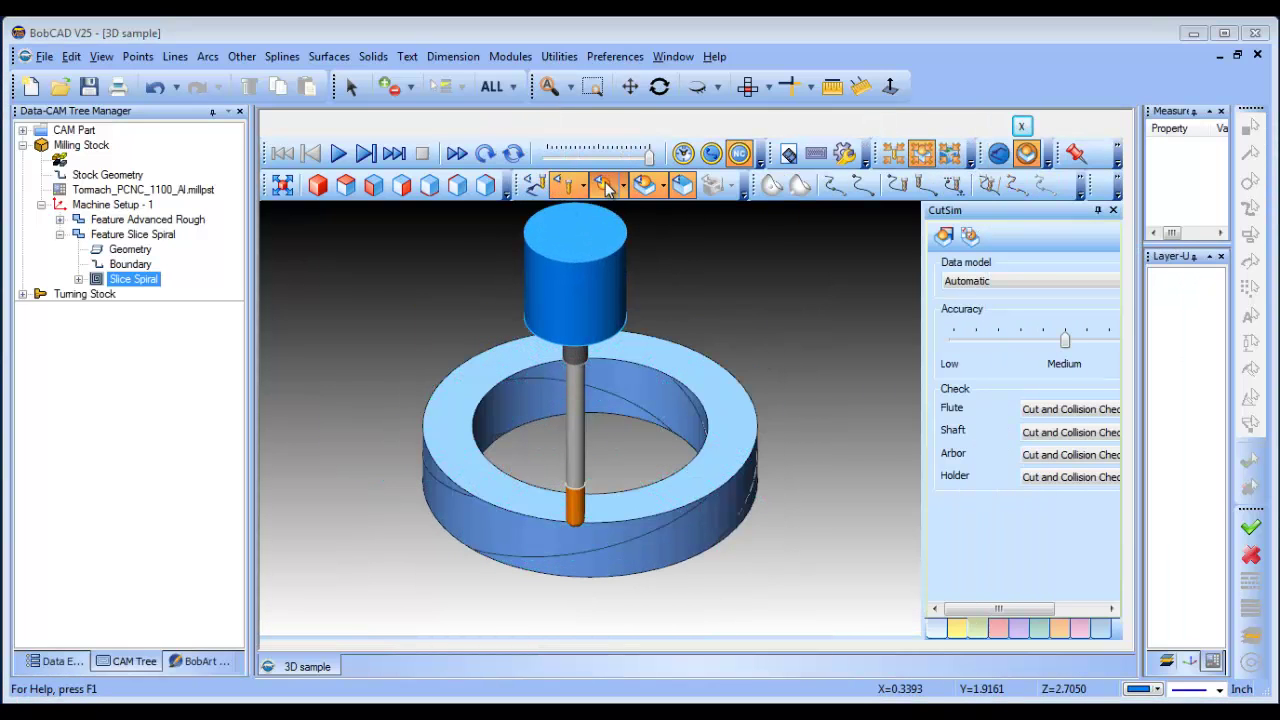
pyautogui.moveTo(604, 160); pyautogui.dragTo(562, 157)
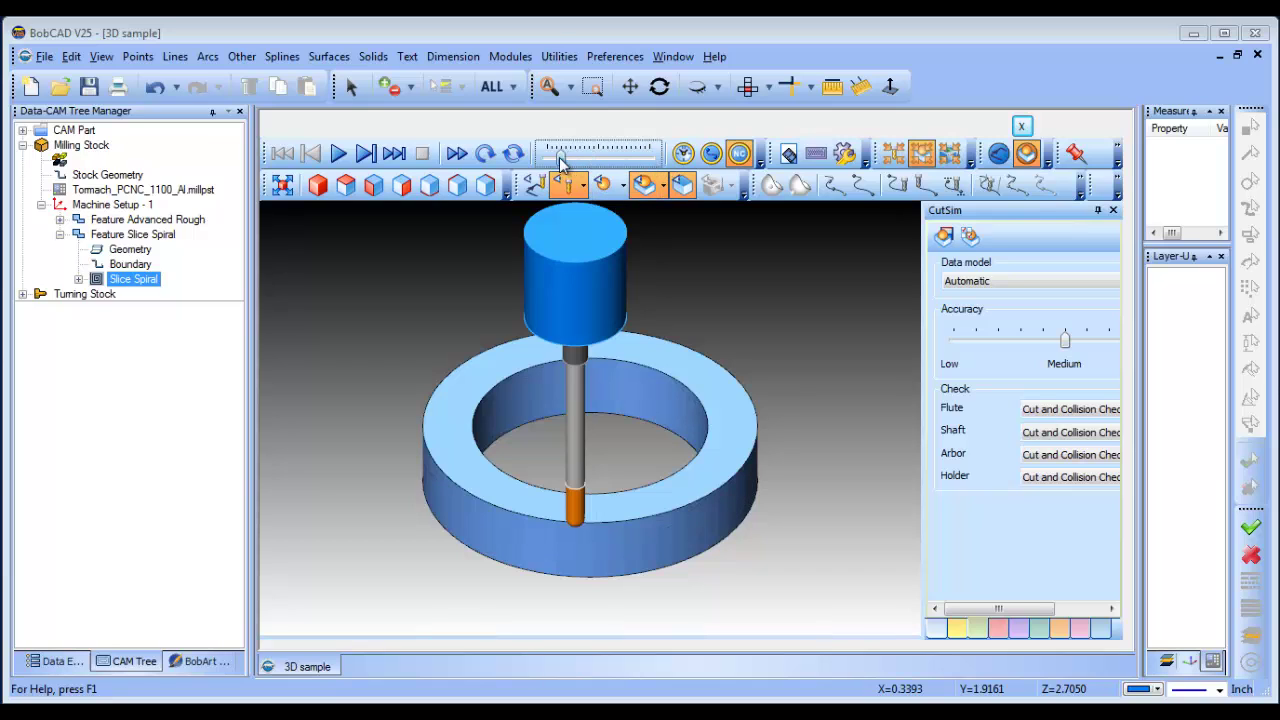
pyautogui.click(338, 153)
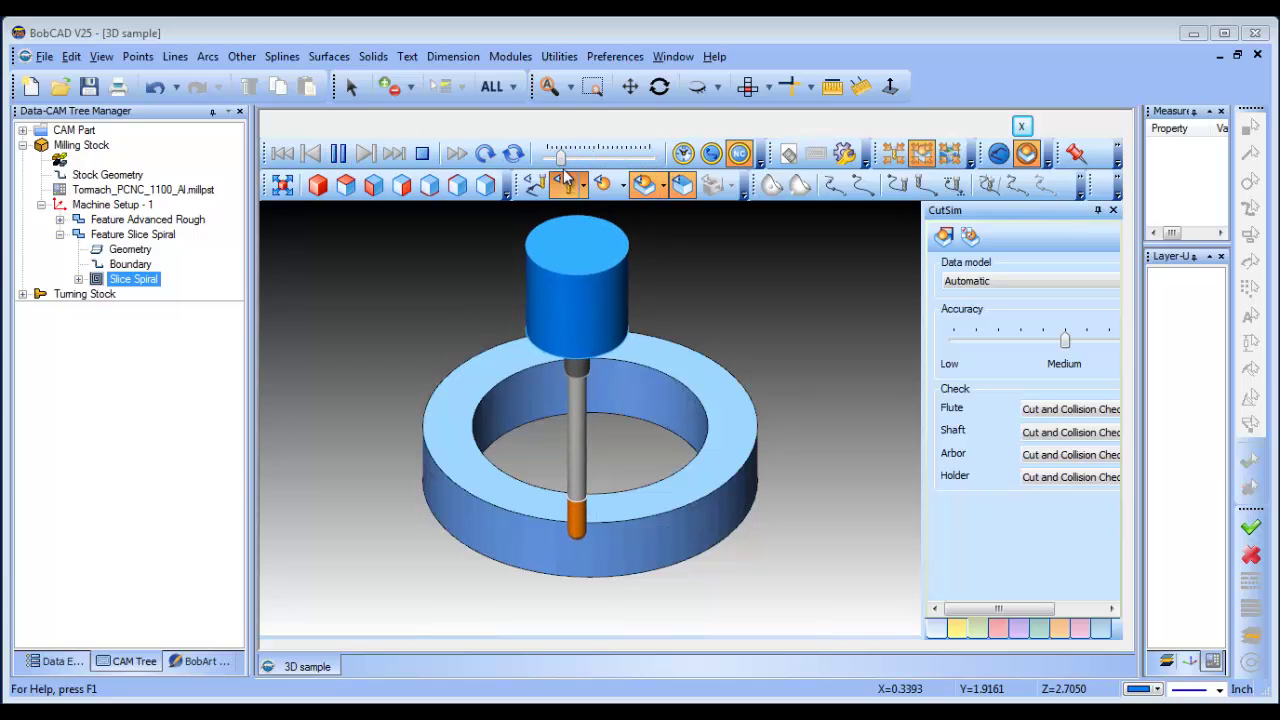
pyautogui.moveTo(571, 158); pyautogui.dragTo(601, 160)
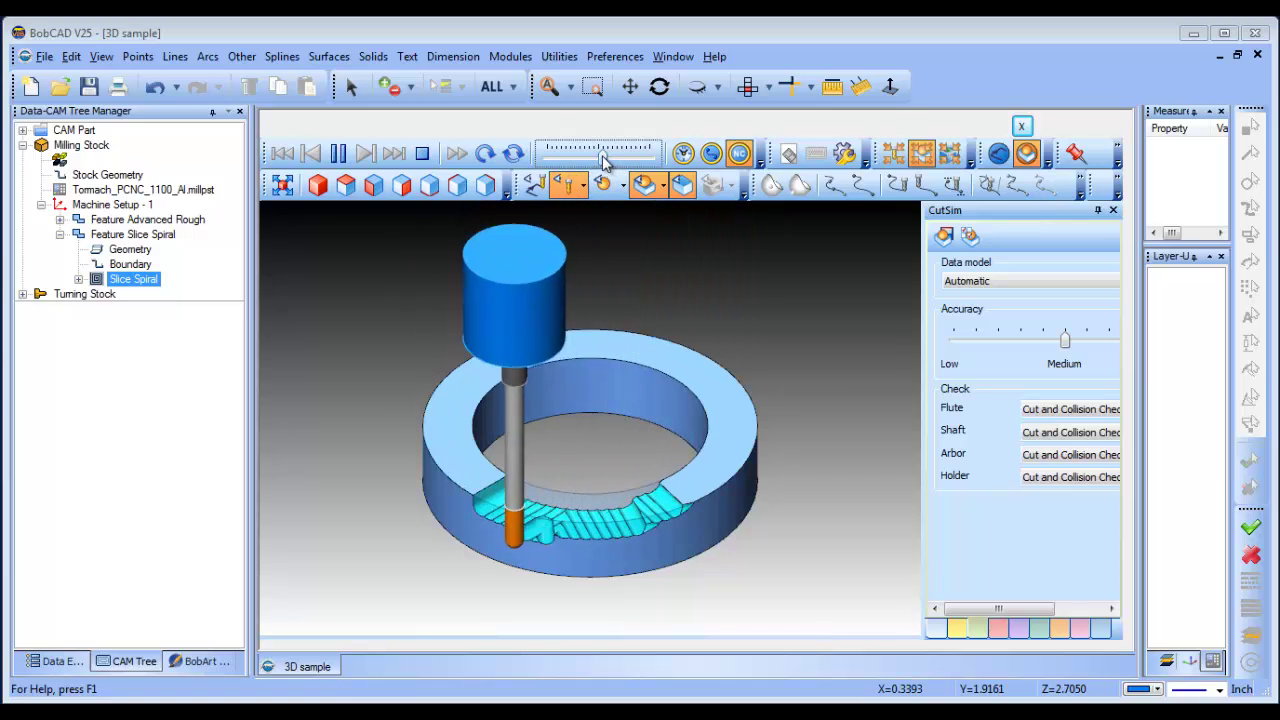
pyautogui.click(645, 187)
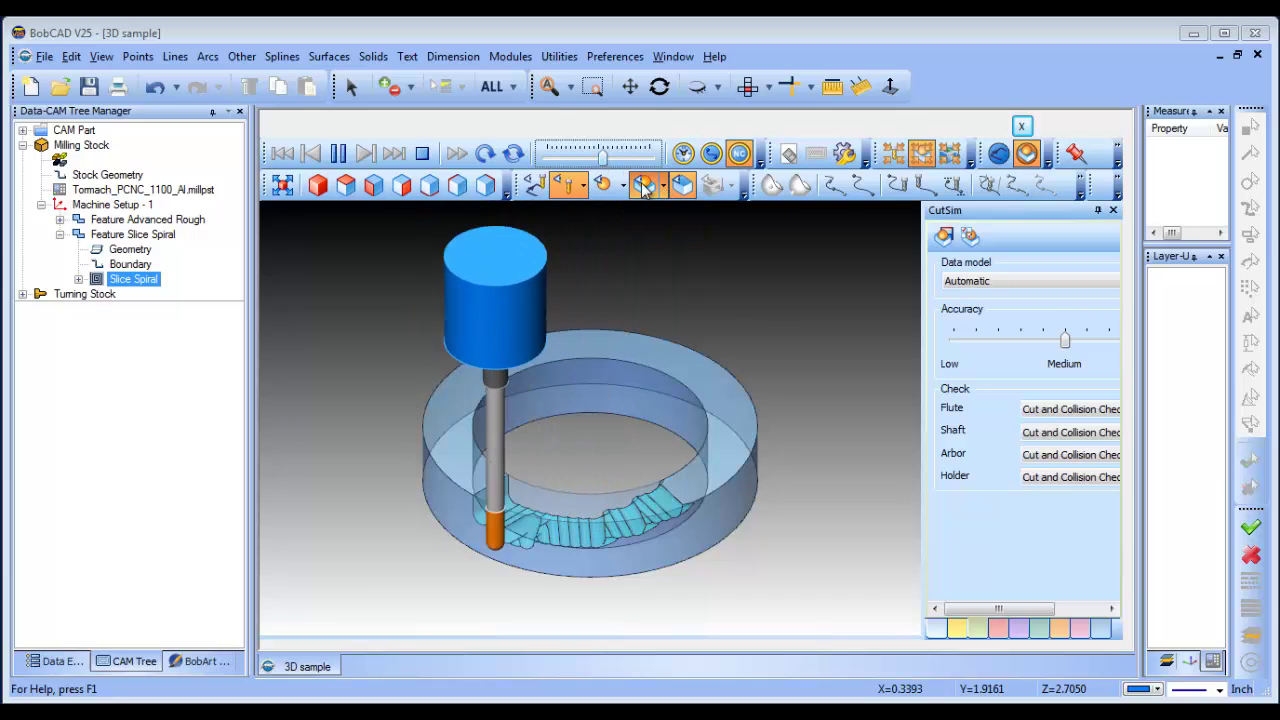
pyautogui.click(645, 187)
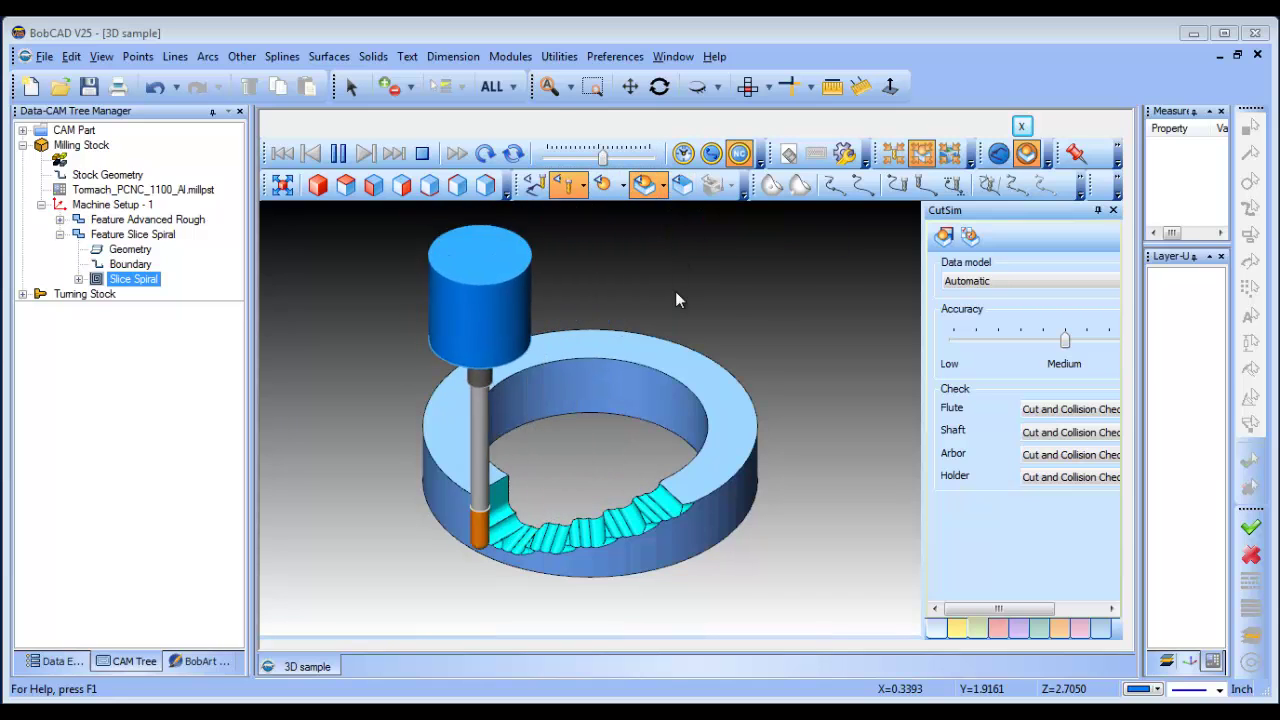